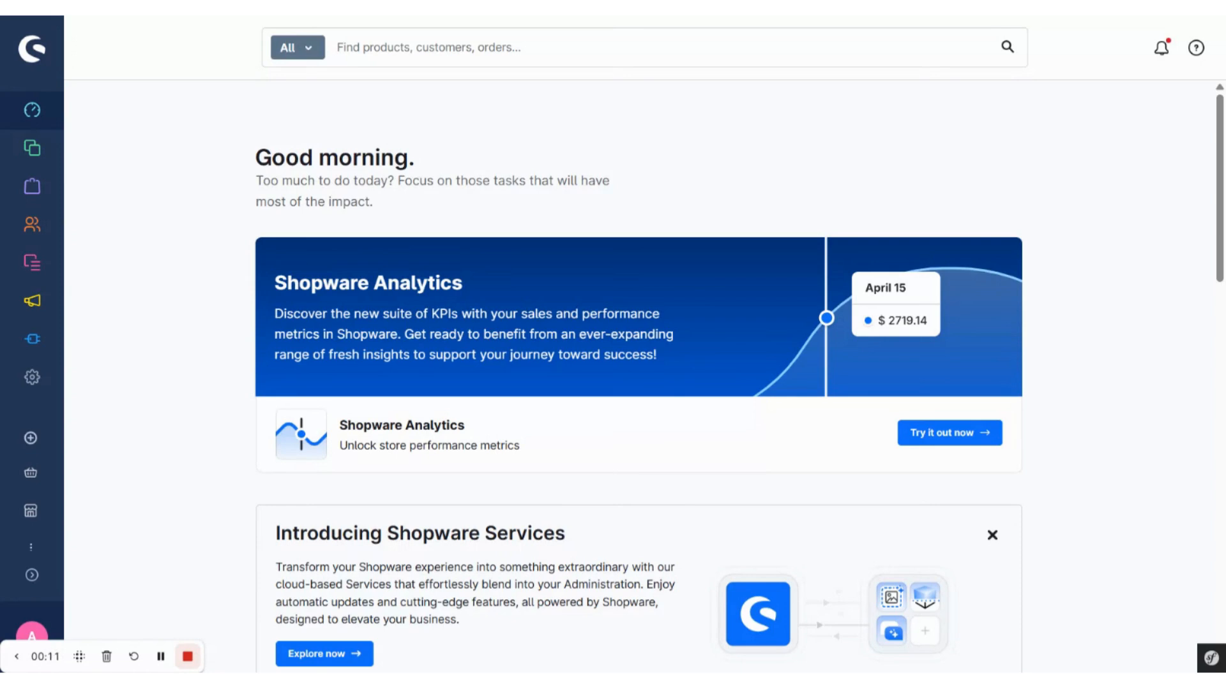
Step: Open the FAQ groups overview of the FAQ extension from the shop settings
click(35, 384)
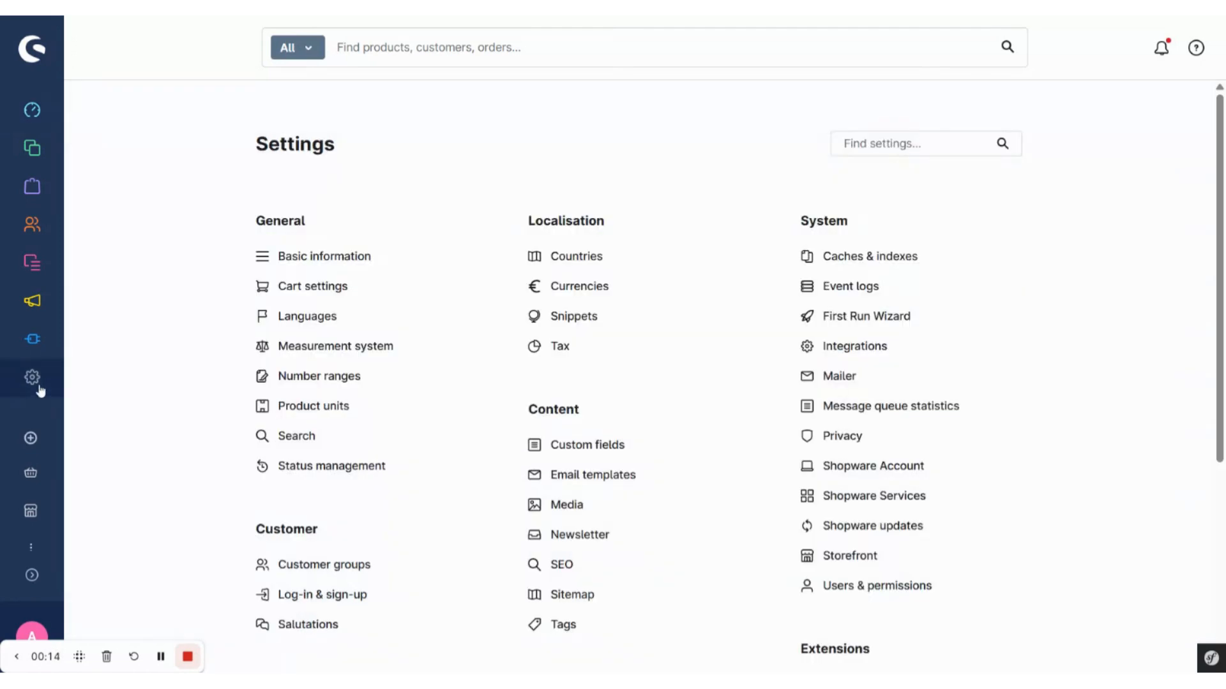
scroll(780, 433, down, 5)
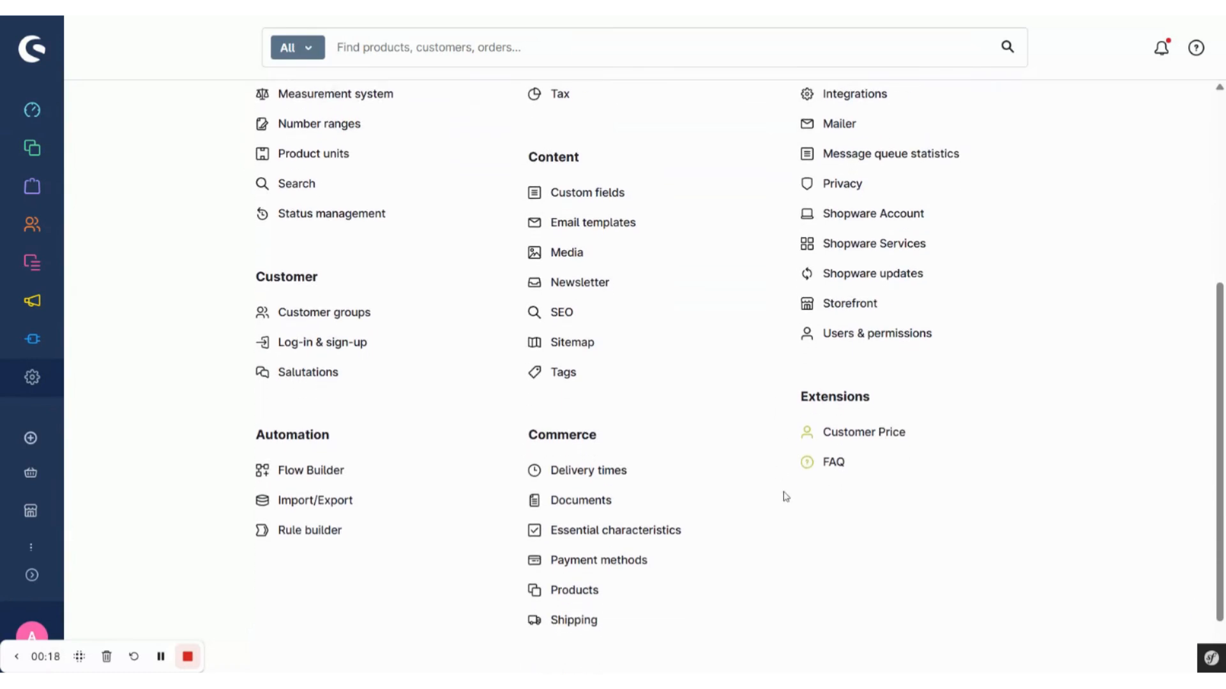
click(836, 464)
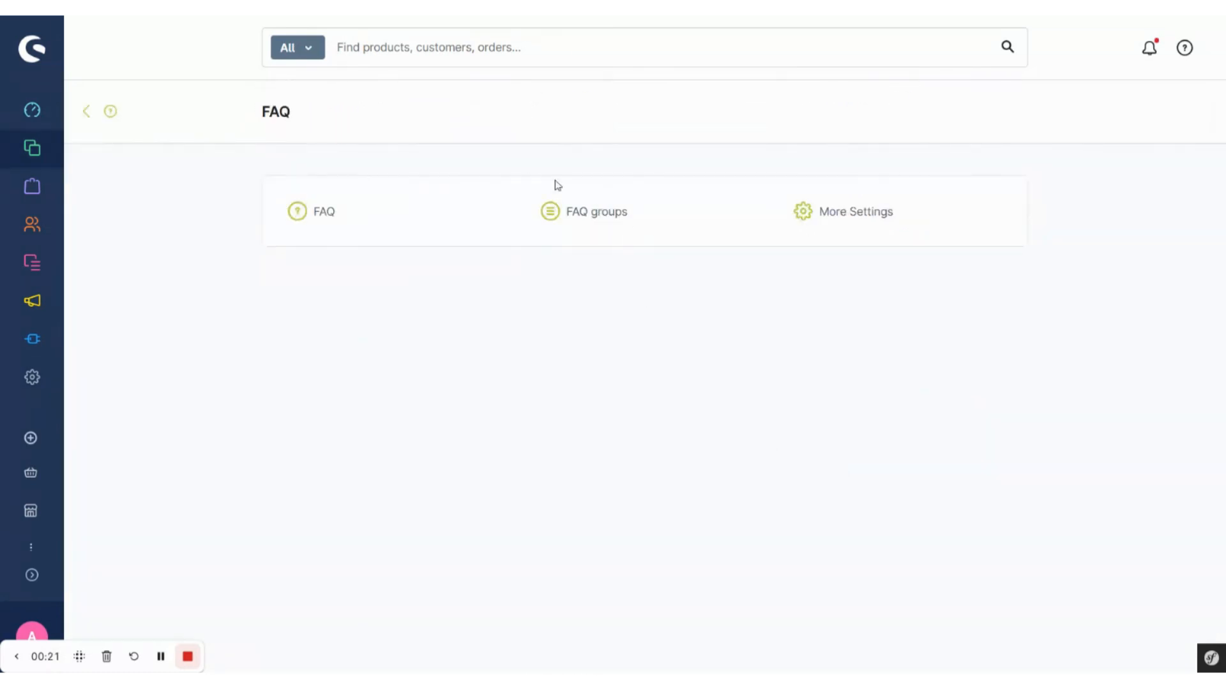
click(586, 220)
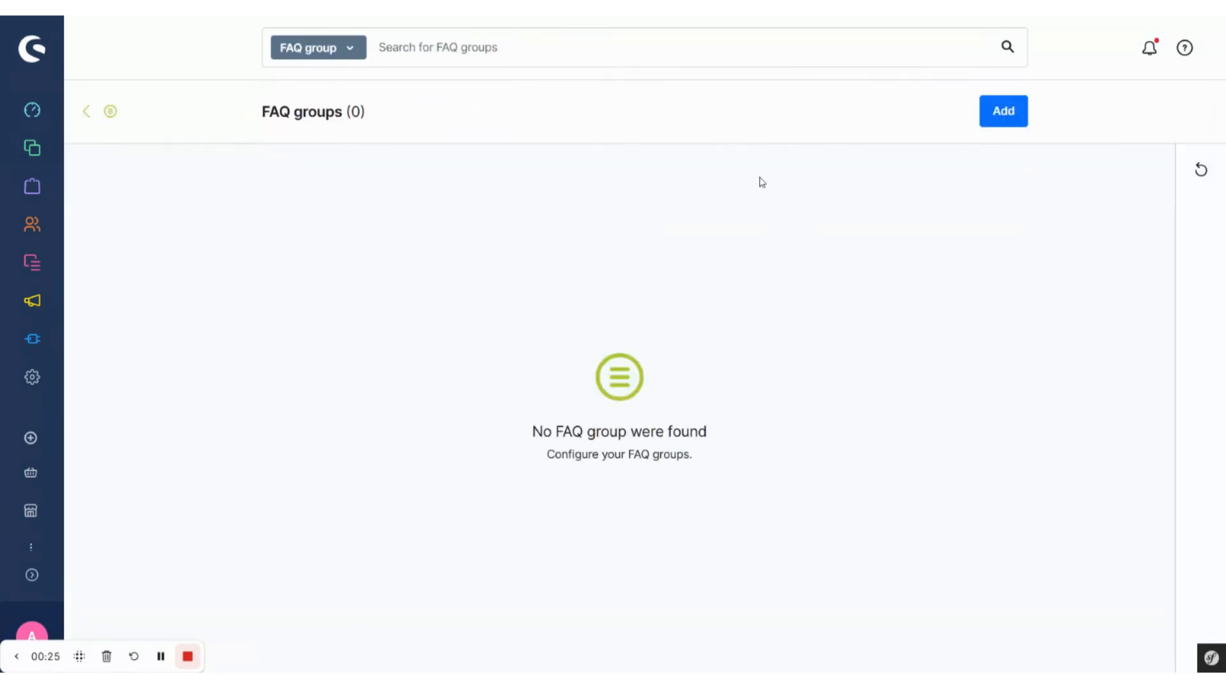
Step: Add an FAQ group named "Delivery & Shipping" with the prepared description about delivery methods, delivery times and tracking
click(1003, 111)
text(Del)
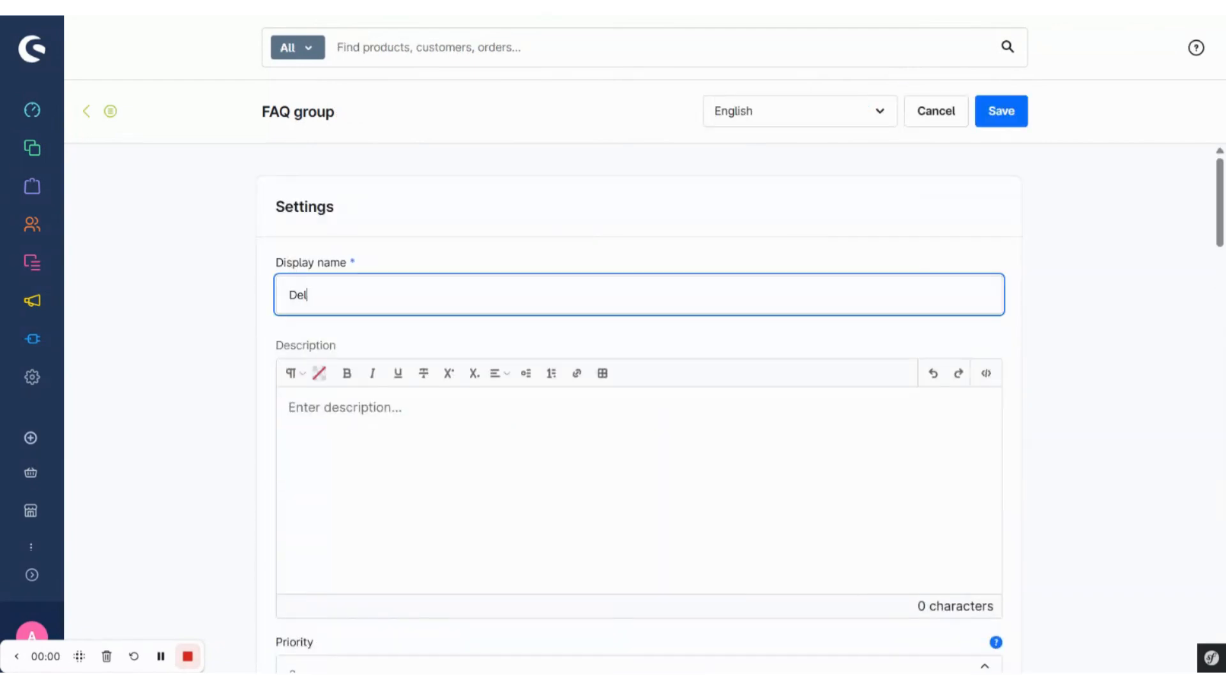
text(ivery & Shipping)
click(308, 411)
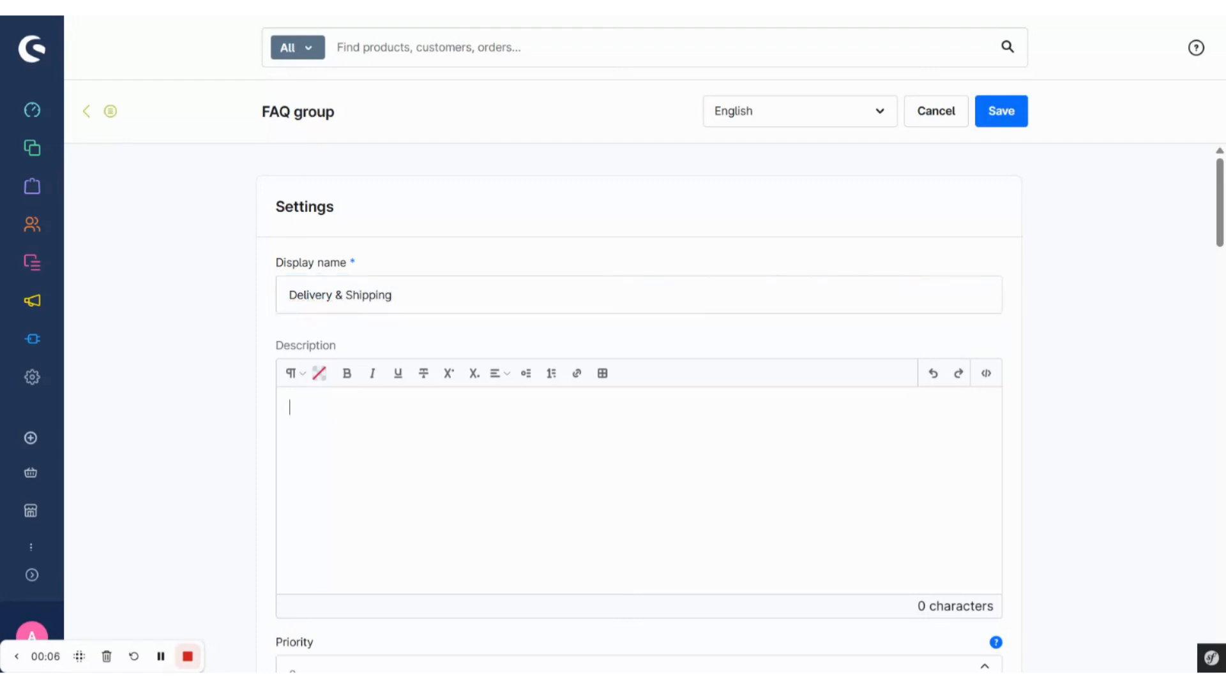
text(Here you will find key information on delivery methods, delivery times and tracking. This will help you find quick answers to frequently asked questions about the delivery of your order.)
Step: Set the FAQ group's priority to 10 and activate the group
scroll(638, 409, down, 5)
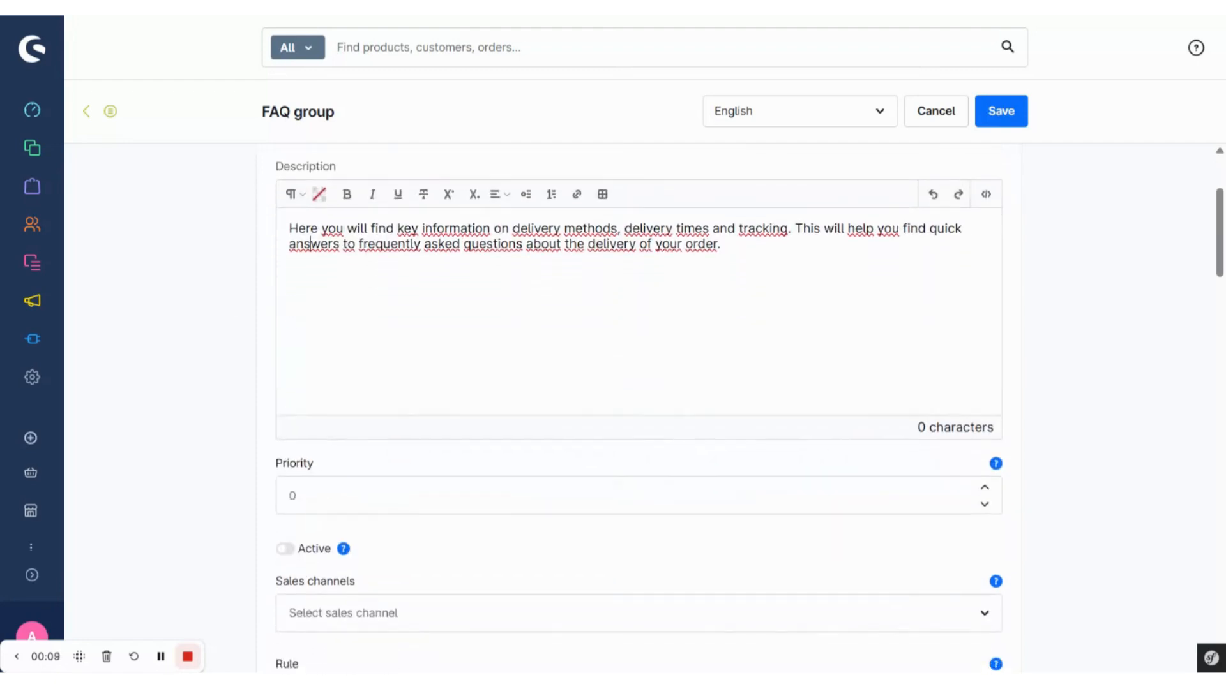
click(281, 336)
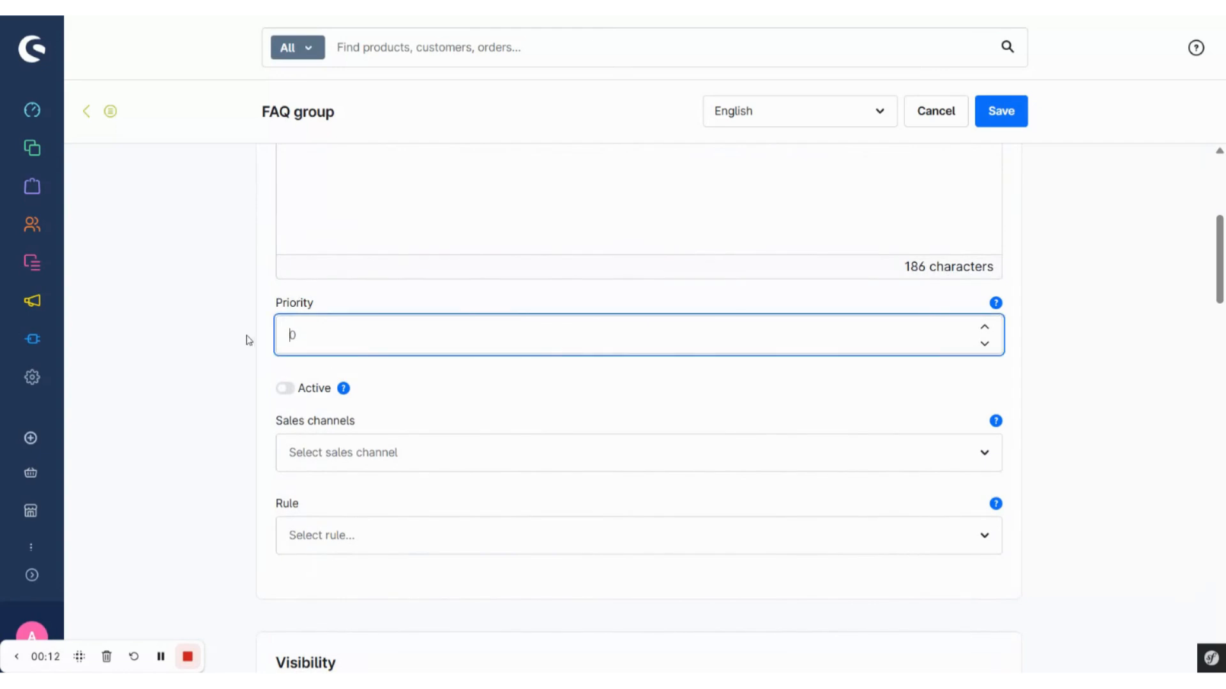
click(284, 388)
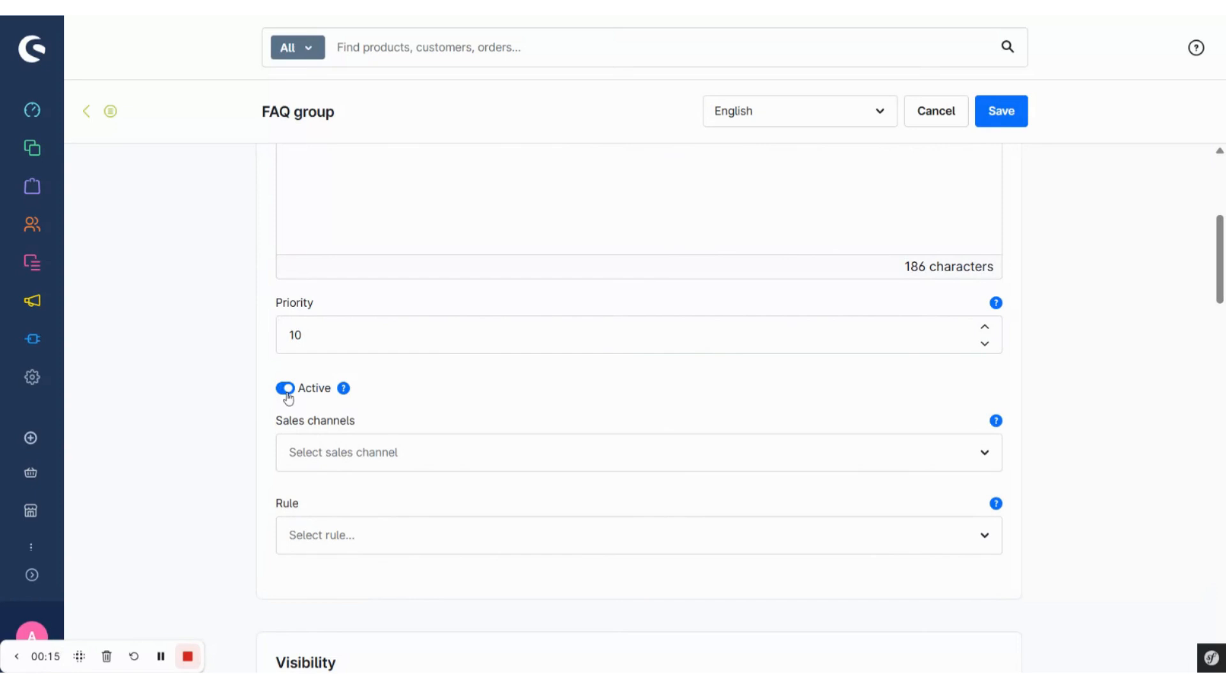
Step: Set the visibility of the group name to "Show above FAQs"
scroll(404, 410, down, 1)
scroll(403, 410, down, 1)
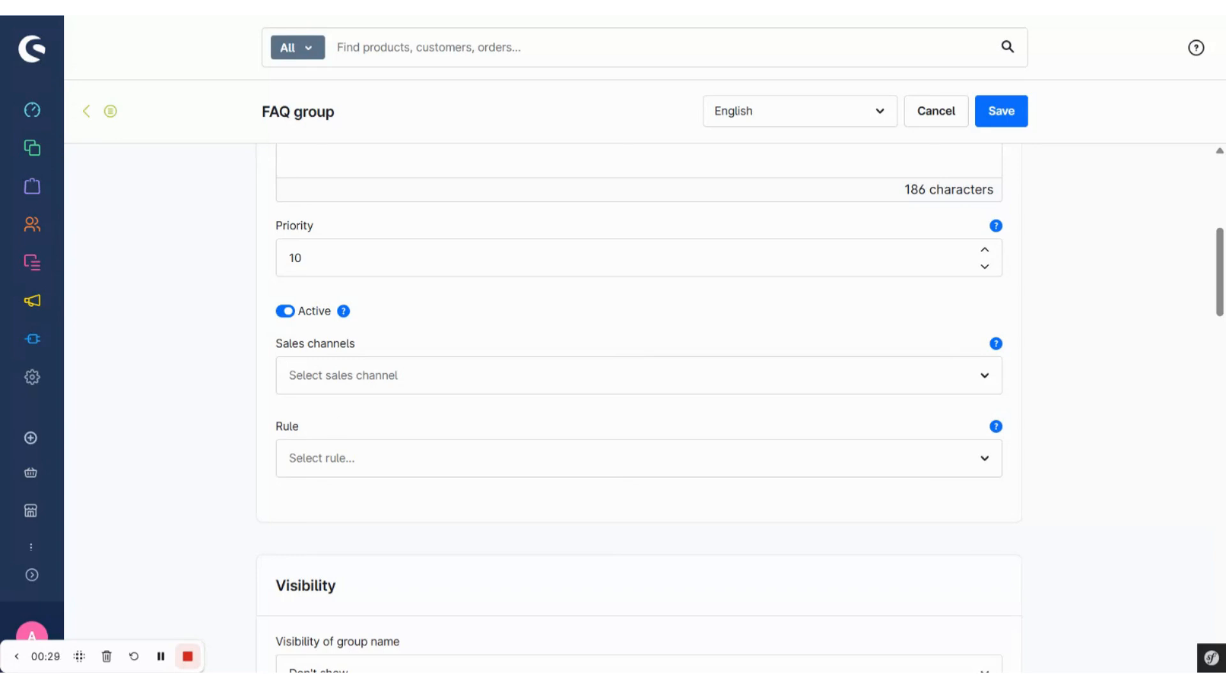
scroll(479, 575, down, 3)
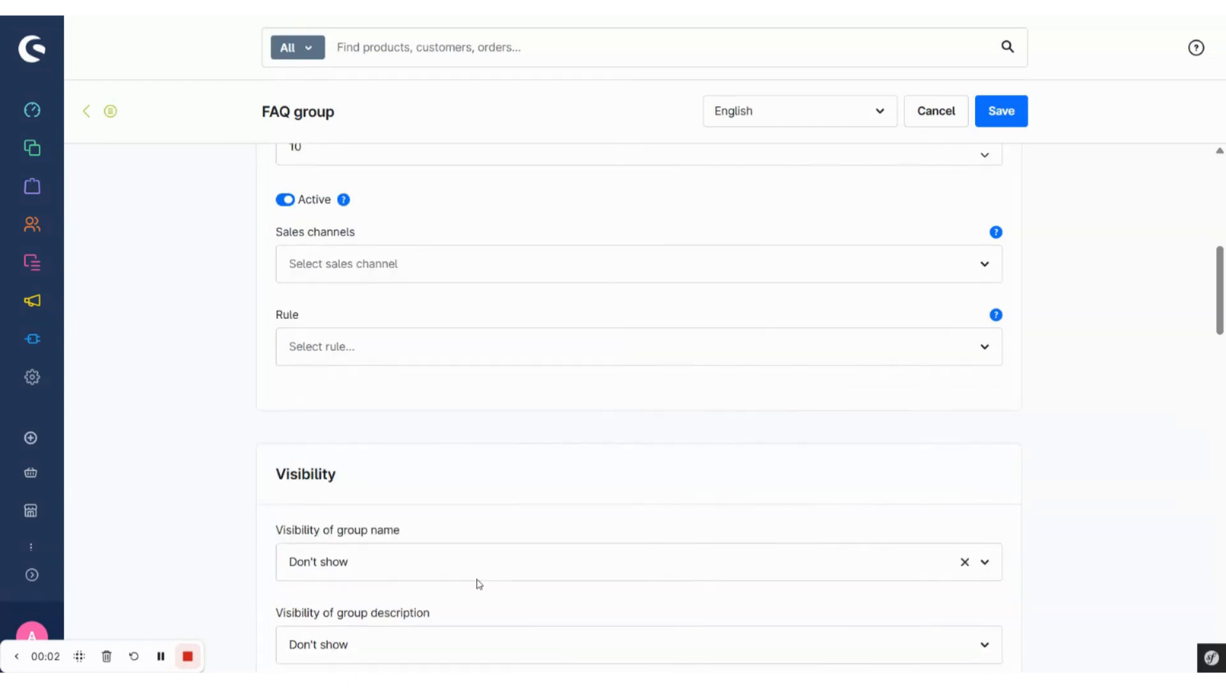
scroll(473, 387, down, 2)
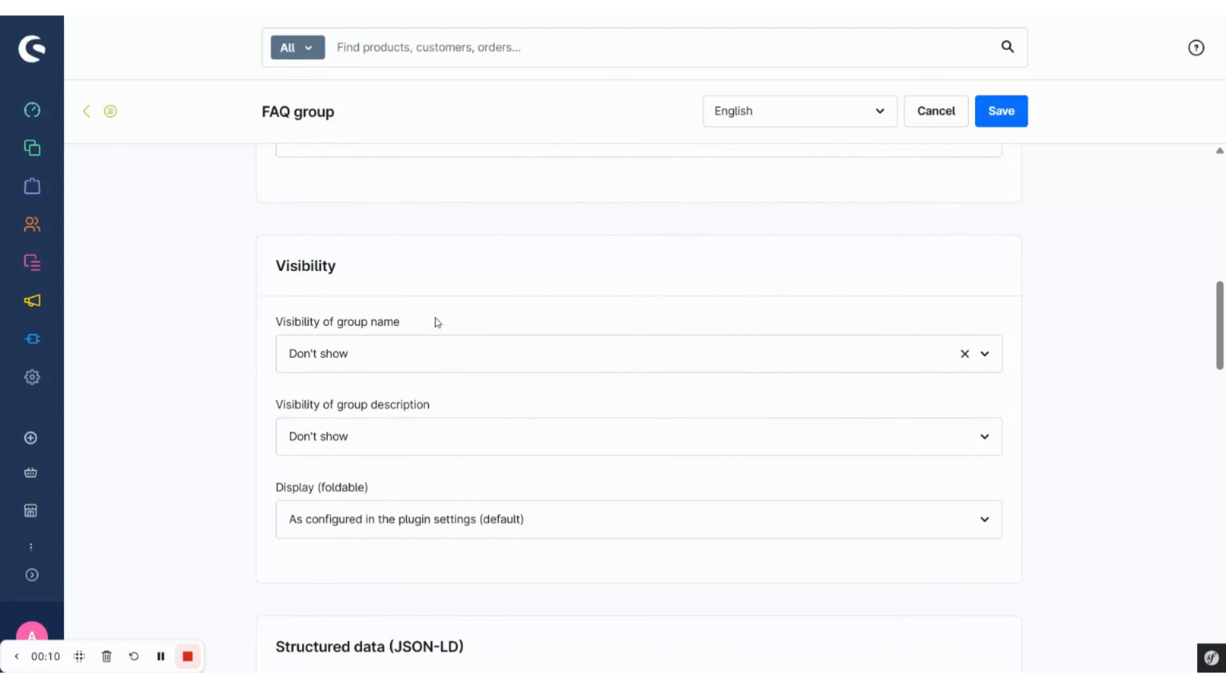
click(432, 360)
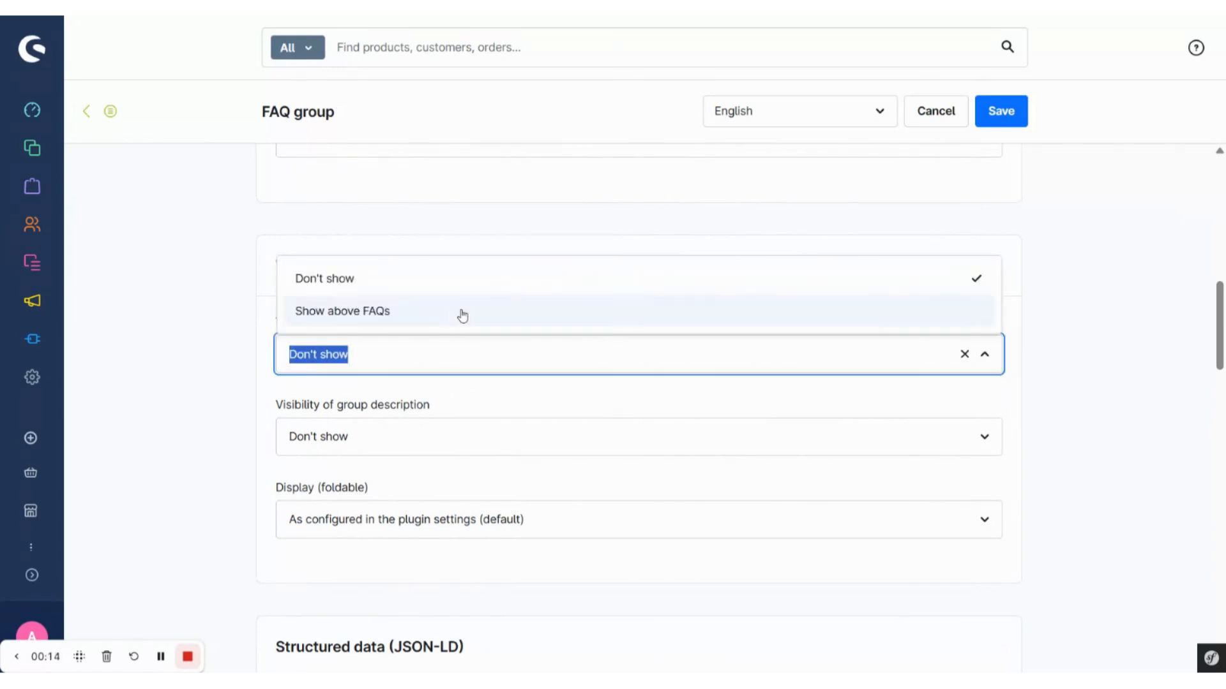
click(462, 313)
Step: Examine the available foldable display options for the FAQ group
scroll(457, 400, down, 1)
scroll(457, 399, down, 2)
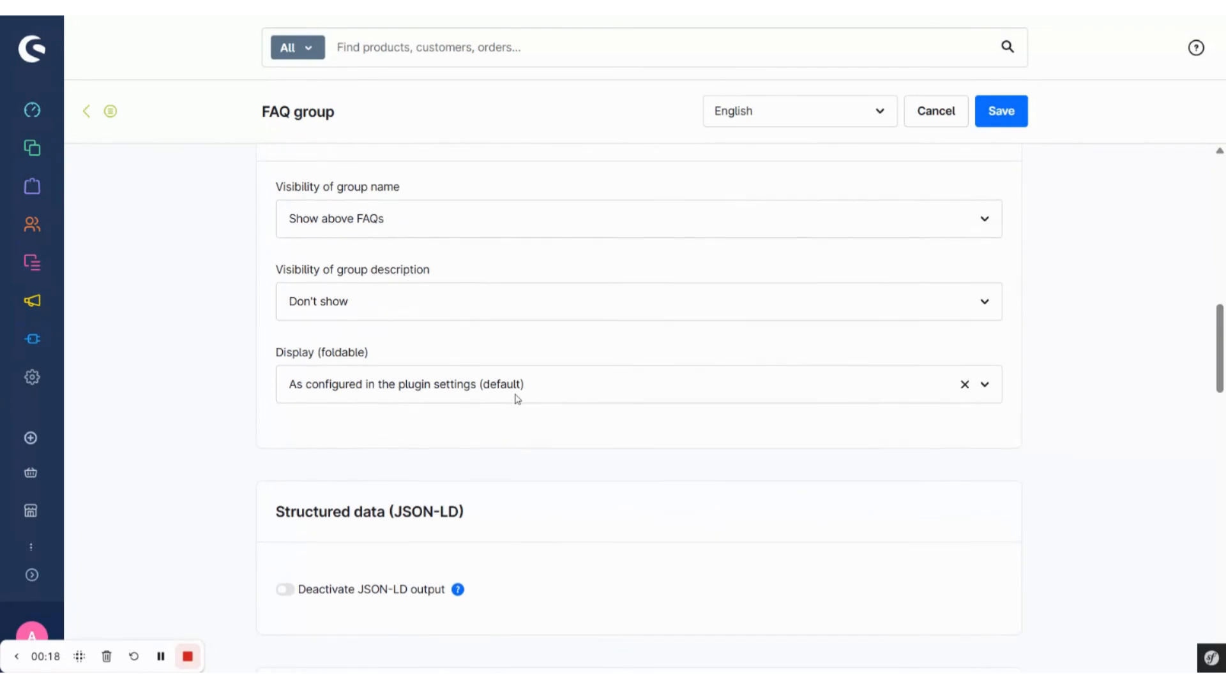
click(564, 389)
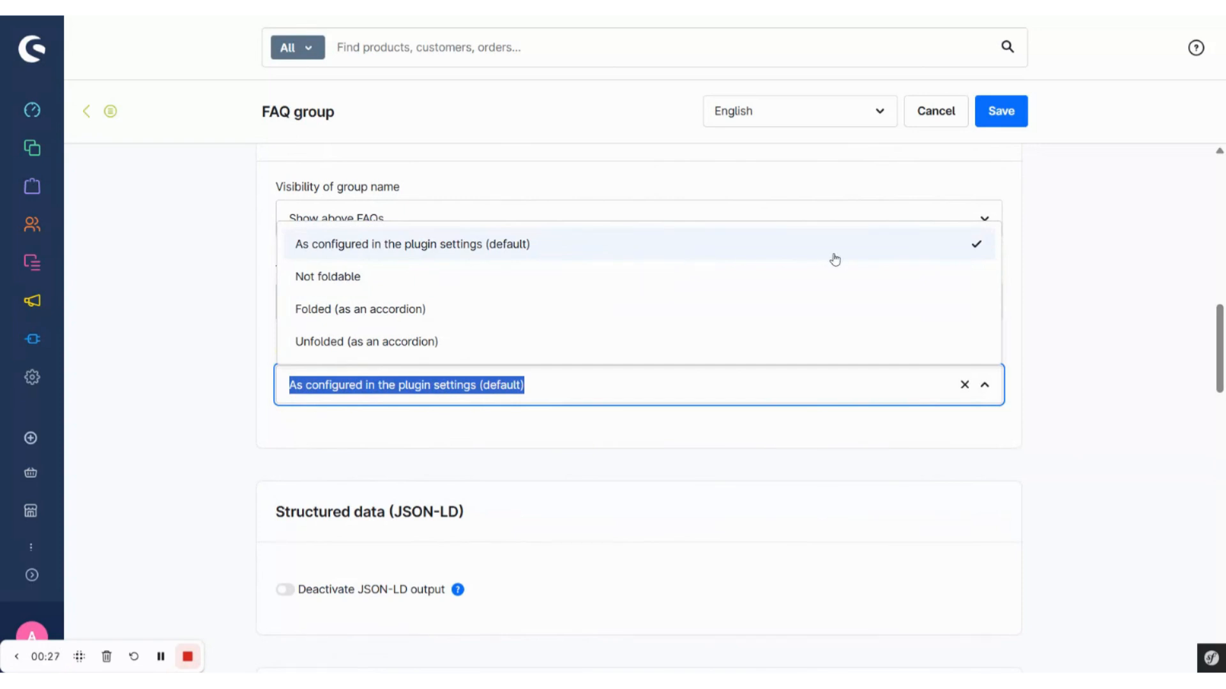
click(1050, 252)
Step: Assign the dynamic product group "Acris product group" to the FAQ group
scroll(638, 552, down, 5)
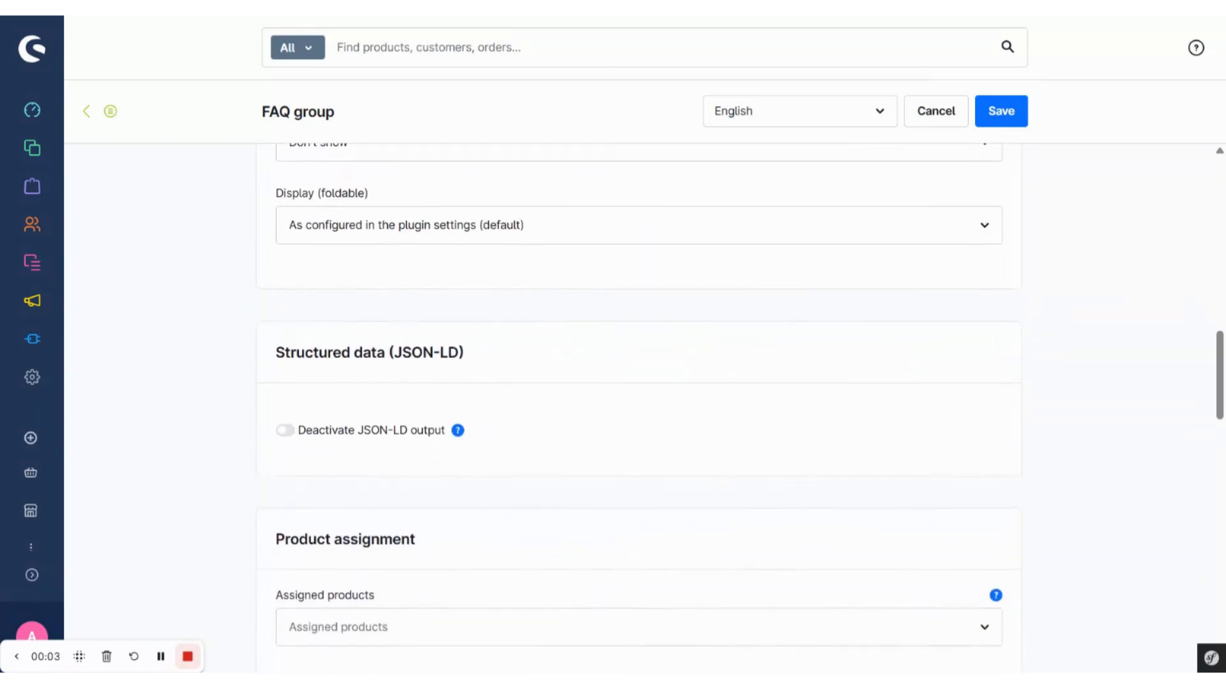
scroll(580, 479, down, 1)
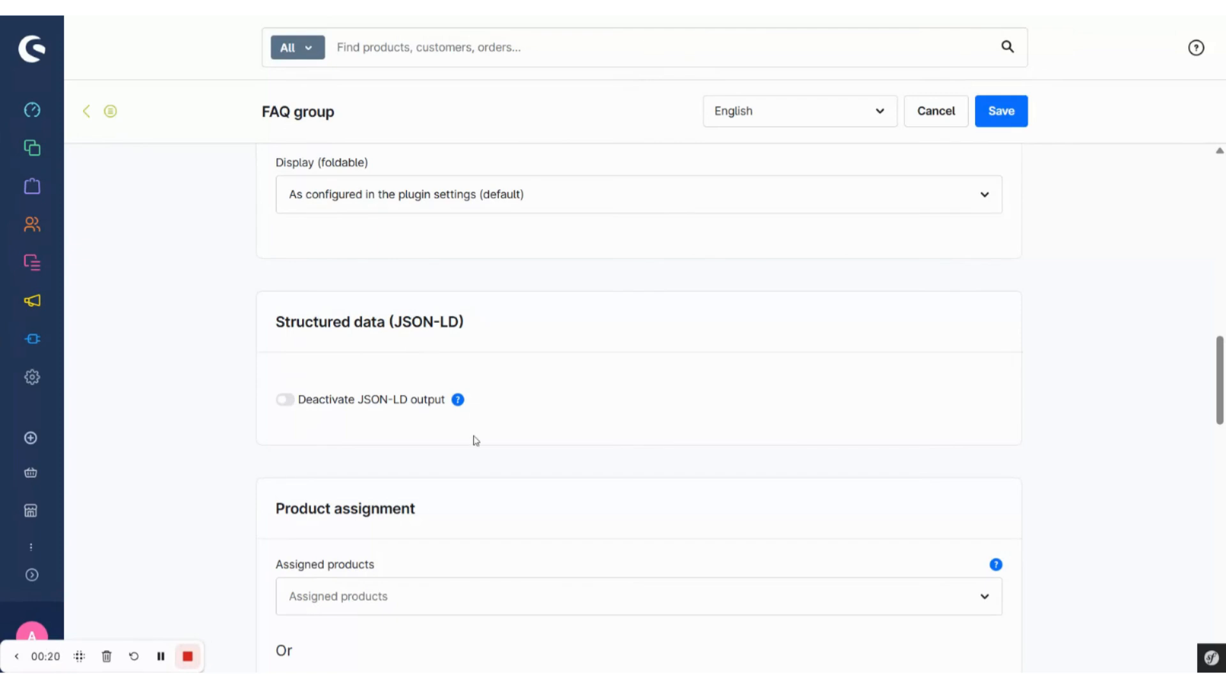
scroll(475, 440, down, 6)
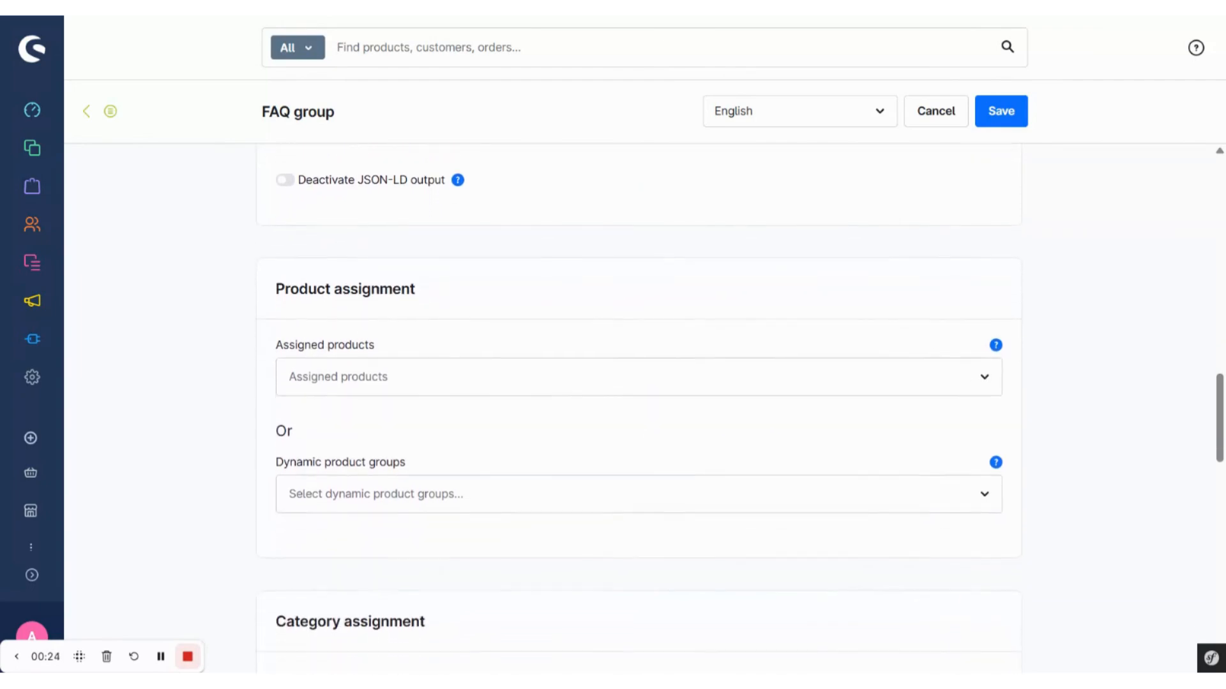
scroll(638, 409, down, 1)
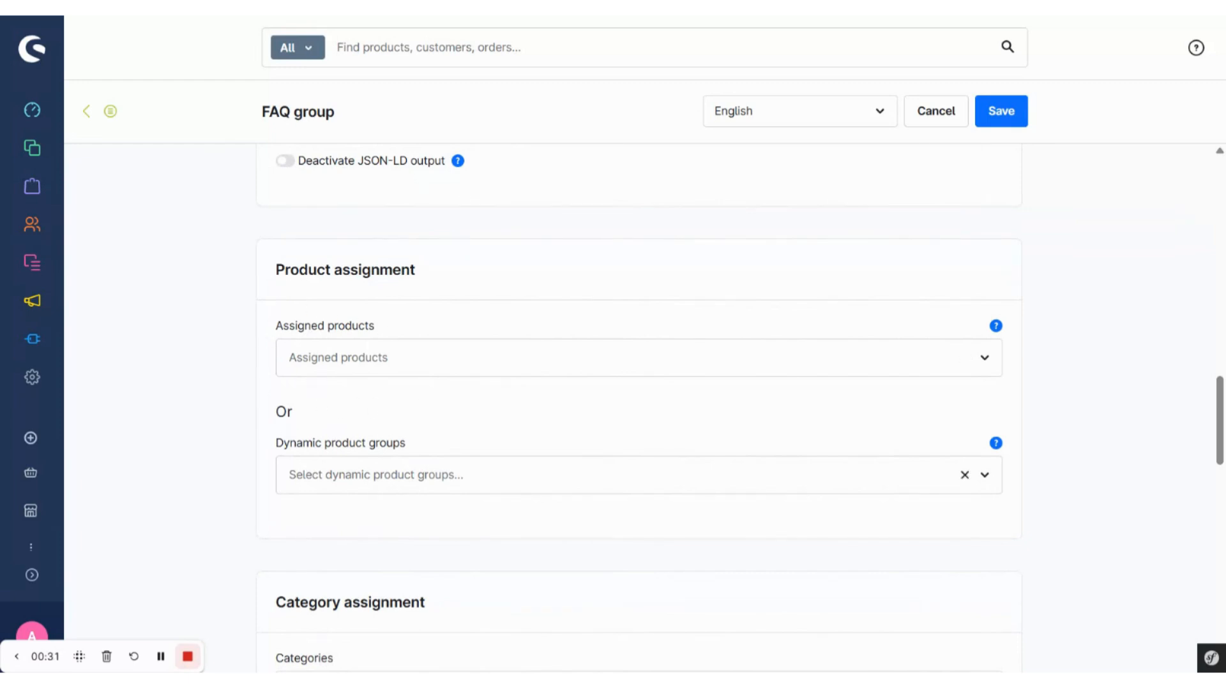
click(638, 475)
Step: Assign the Clothing category from Catalogue #1 to the FAQ group
scroll(657, 523, down, 2)
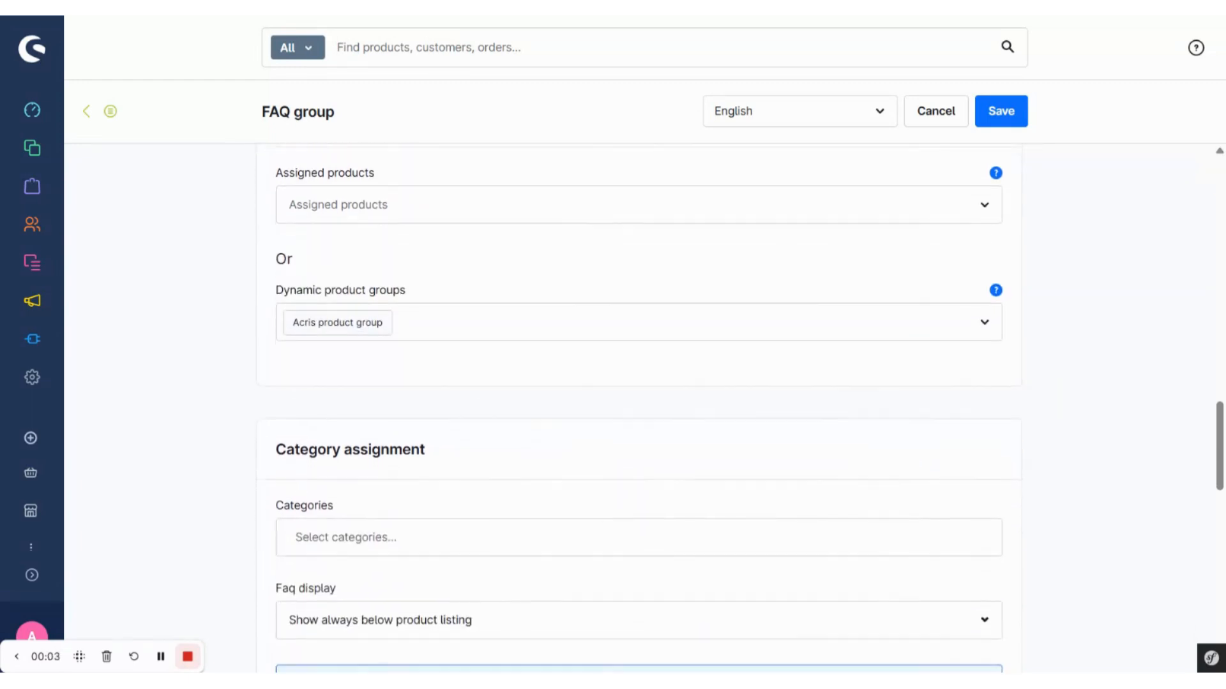
scroll(639, 415, down, 4)
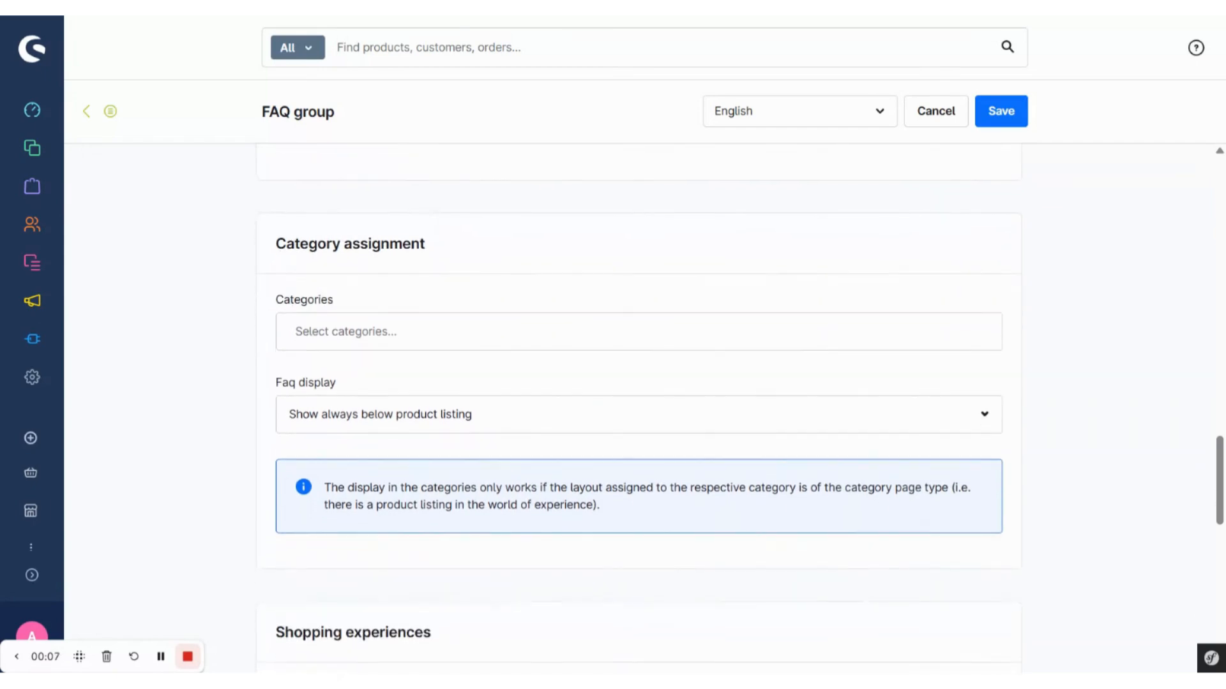
click(330, 342)
click(295, 374)
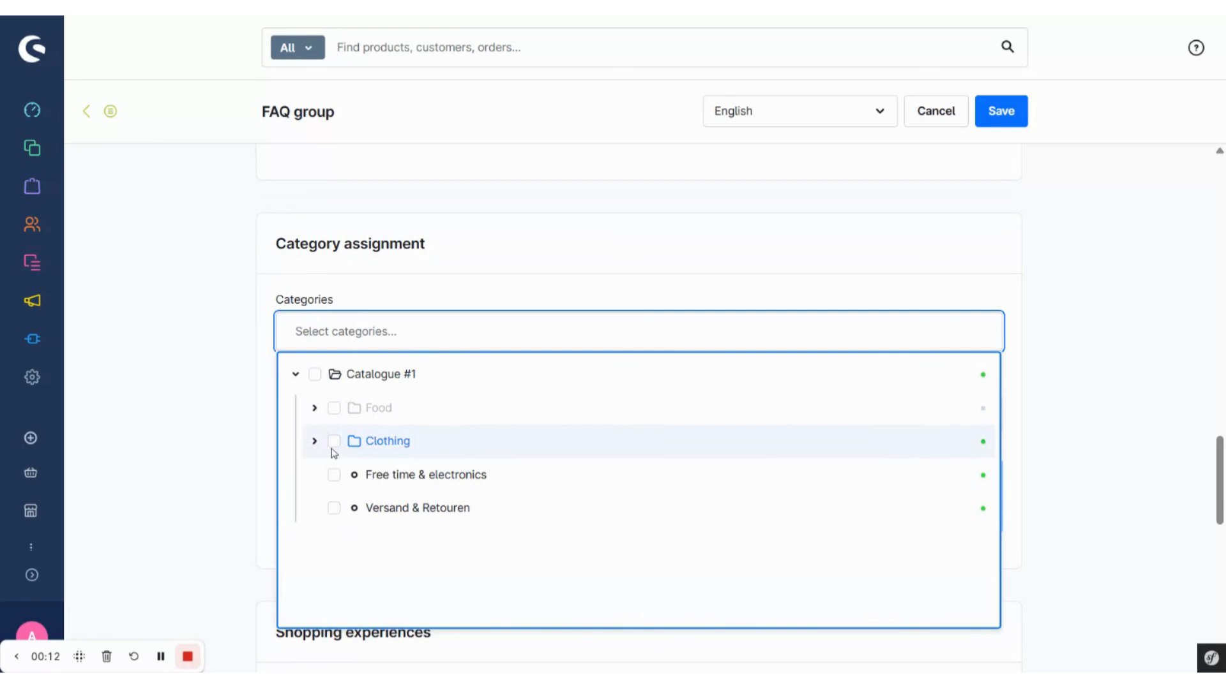
click(333, 441)
click(310, 290)
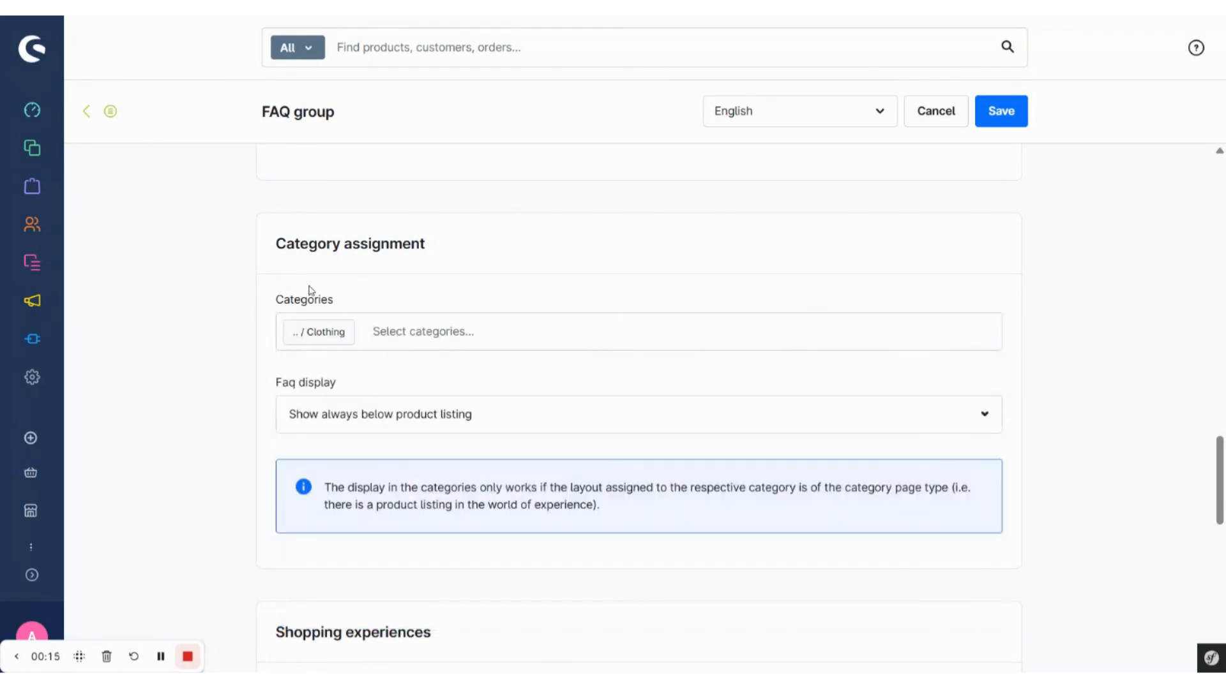
Step: Examine the FAQ display options in the category assignment
scroll(275, 356, down, 1)
click(291, 357)
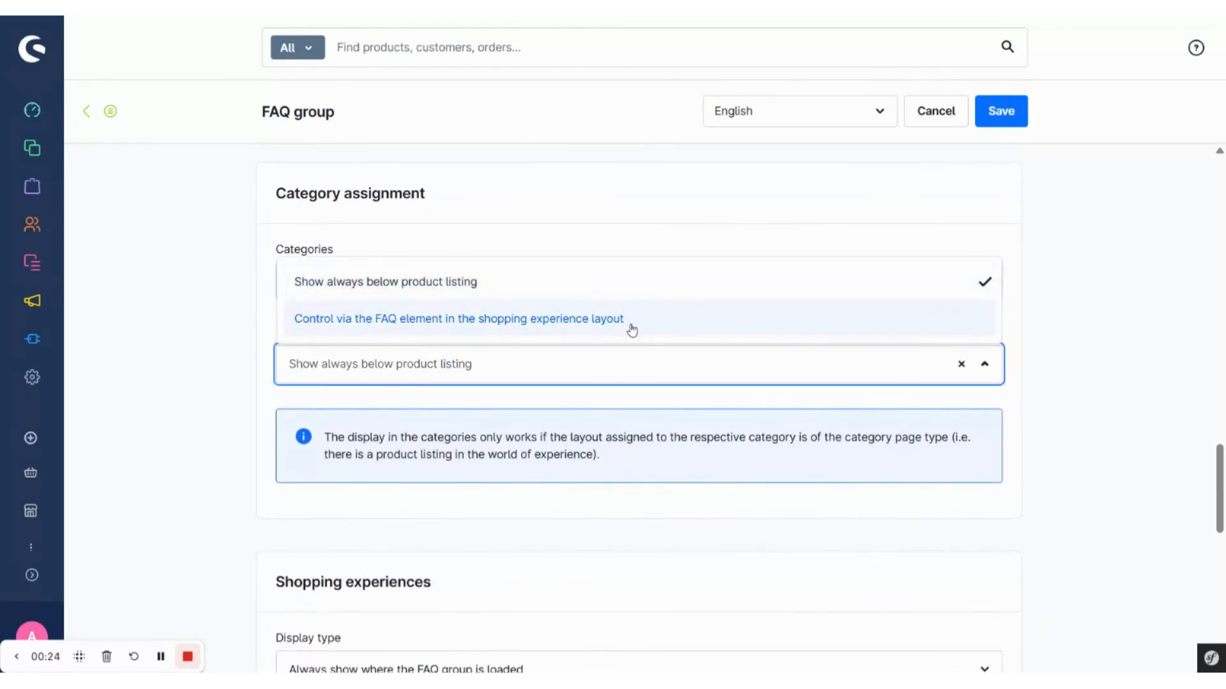
click(1083, 249)
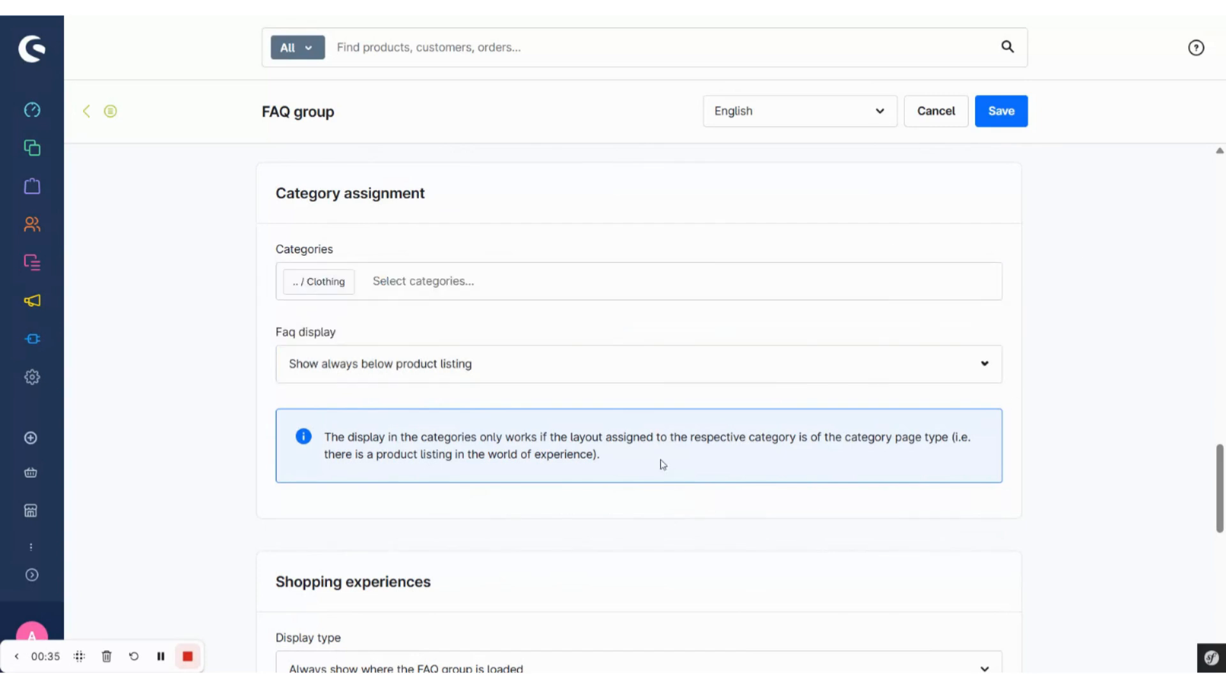
Step: Review the display types and layout assignments for shopping experiences, and save the FAQ group
scroll(639, 408, down, 4)
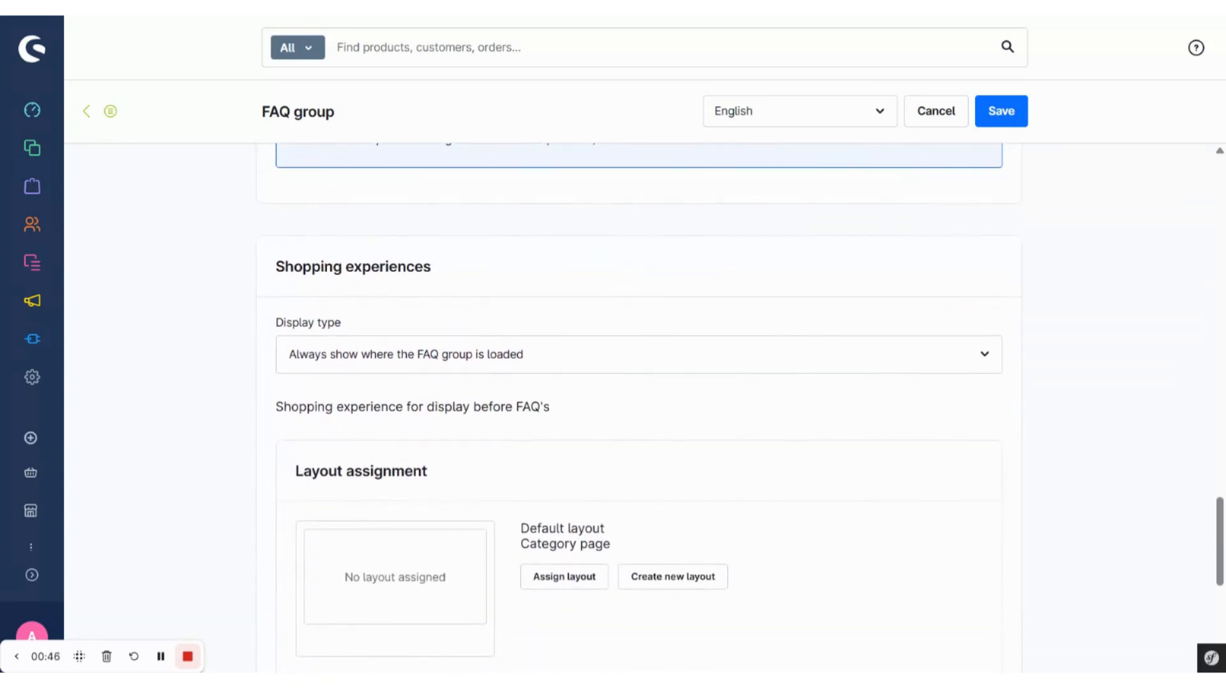
scroll(632, 447, down, 2)
scroll(632, 446, down, 2)
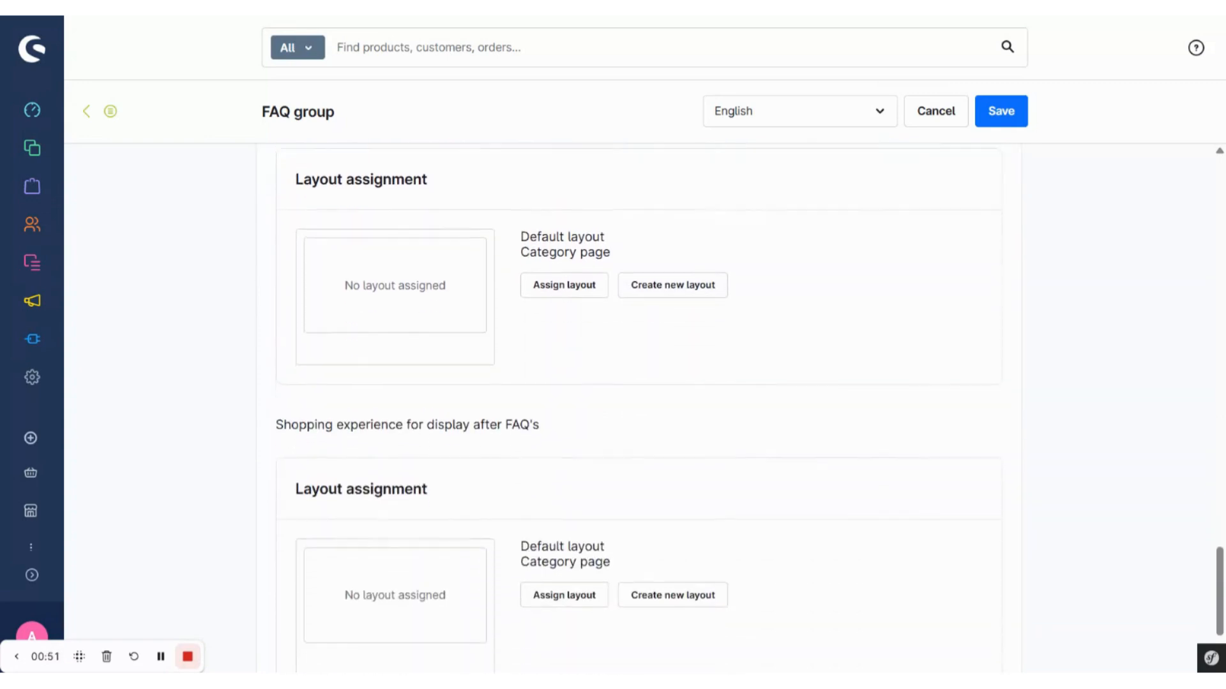
scroll(651, 383, up, 5)
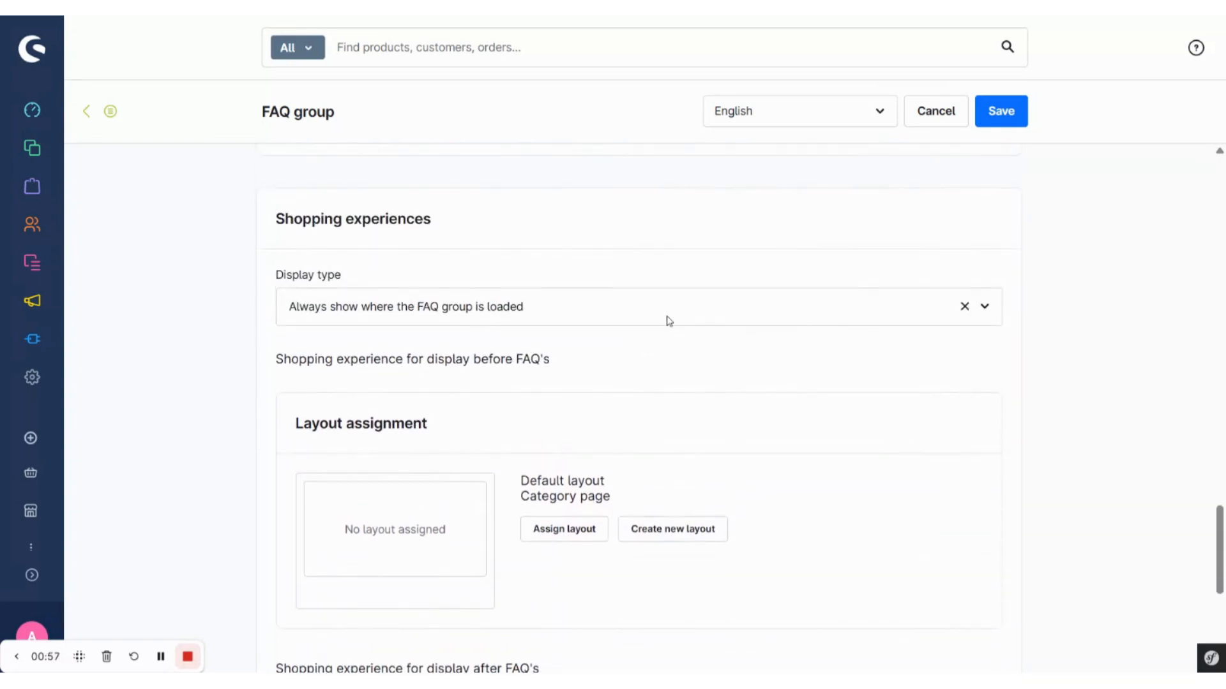
click(665, 318)
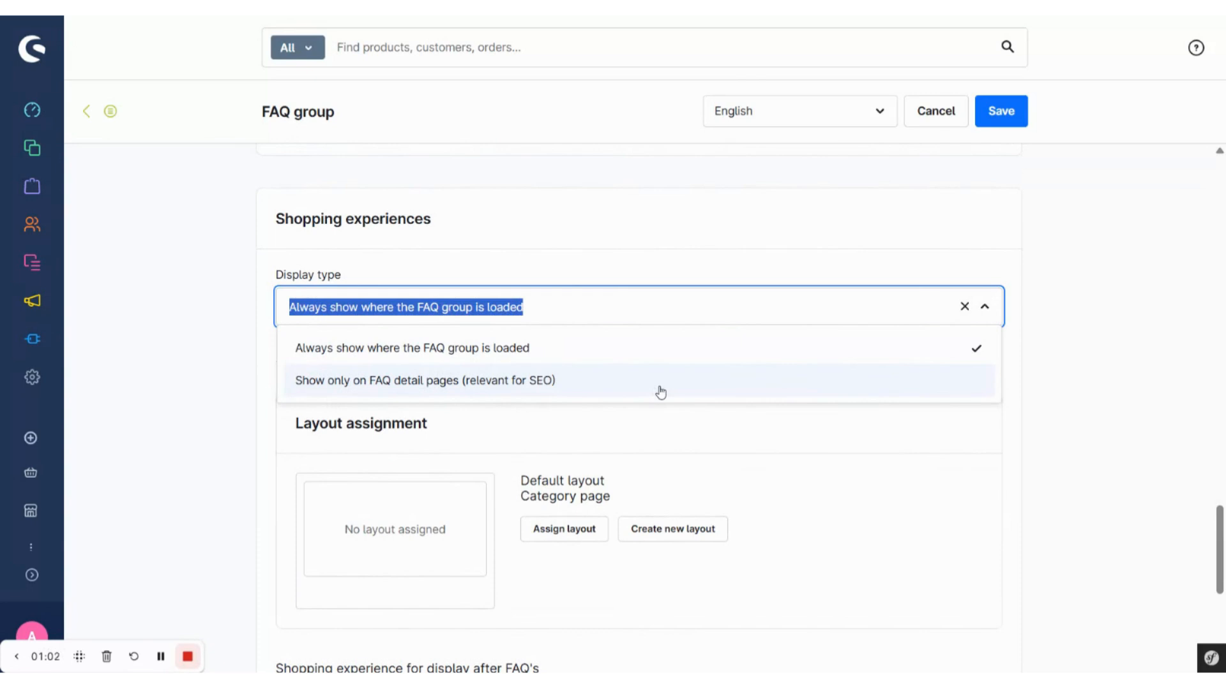
click(810, 249)
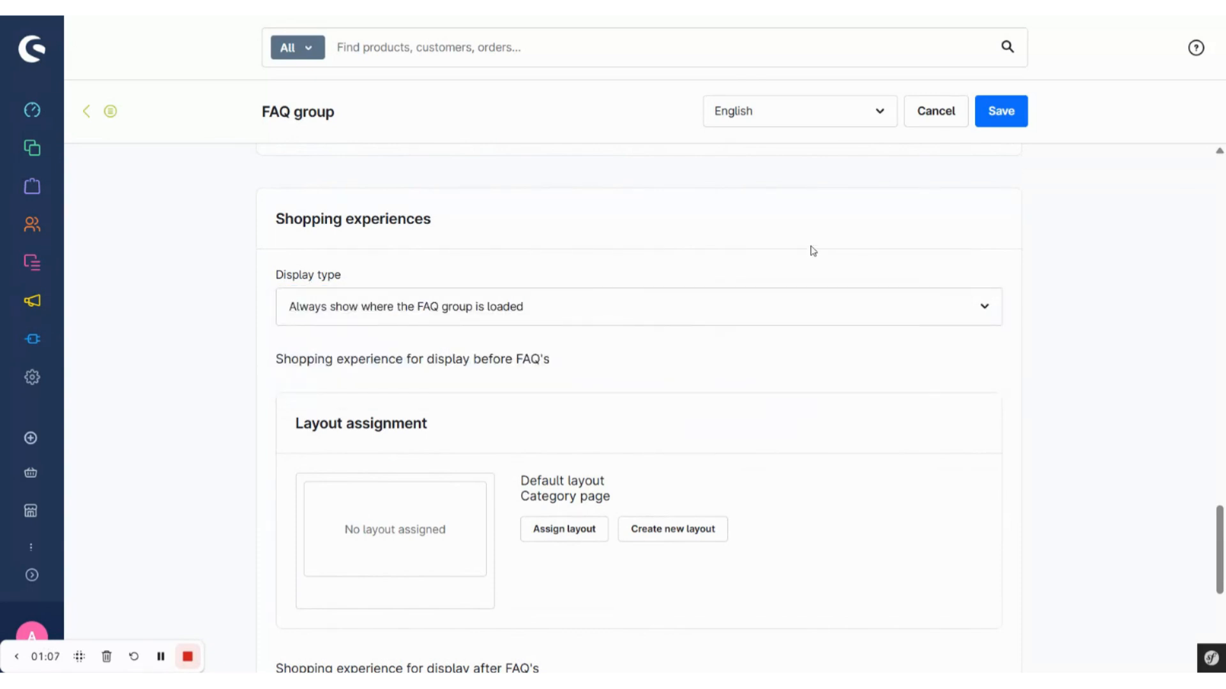
click(993, 123)
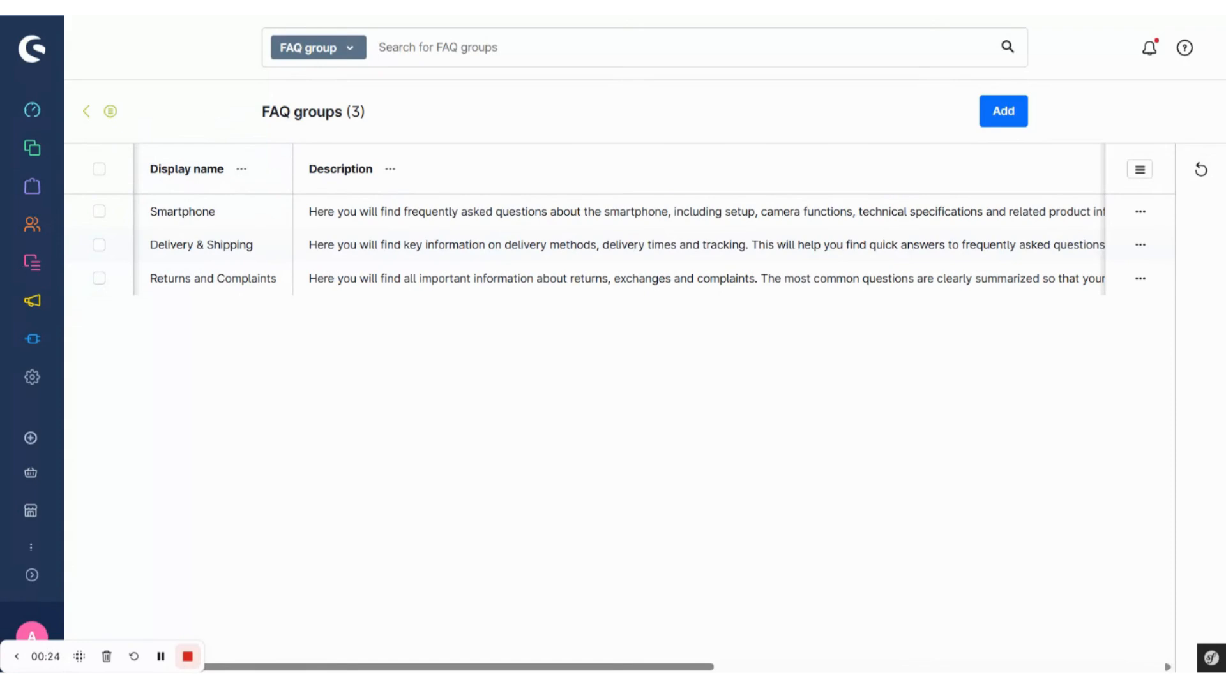
Step: Create a new FAQ entry with the internal name "Delivery Time & Shipping Status"
click(111, 112)
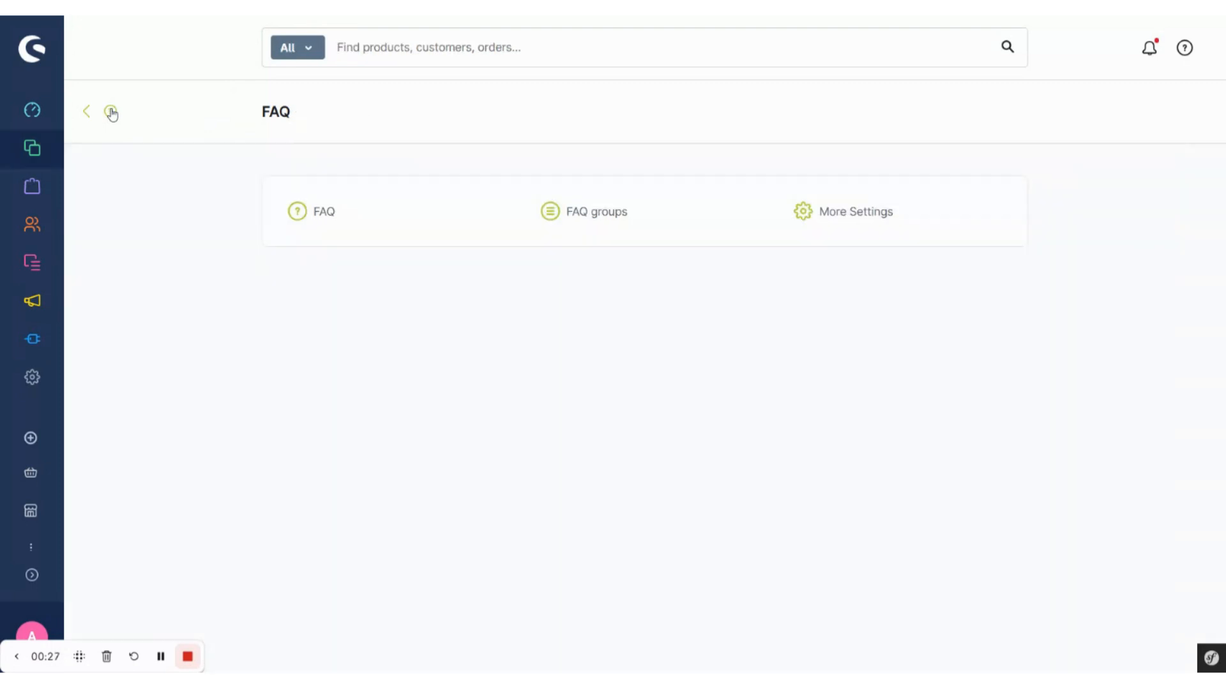
click(331, 221)
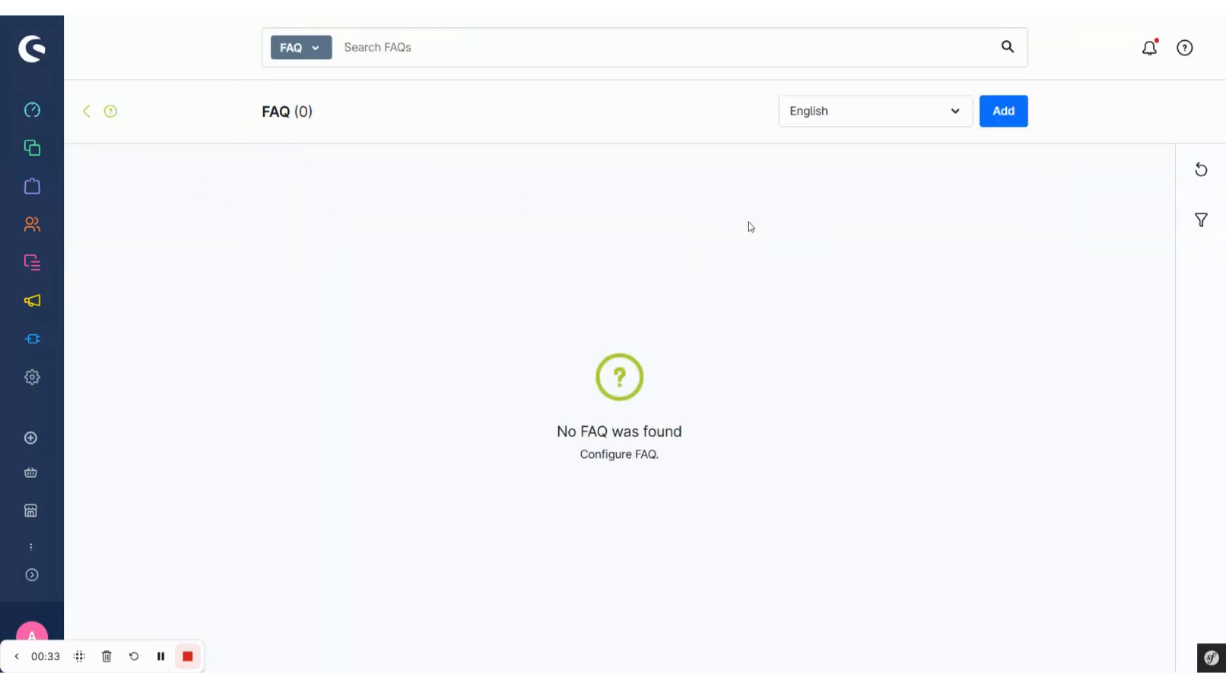
click(1012, 124)
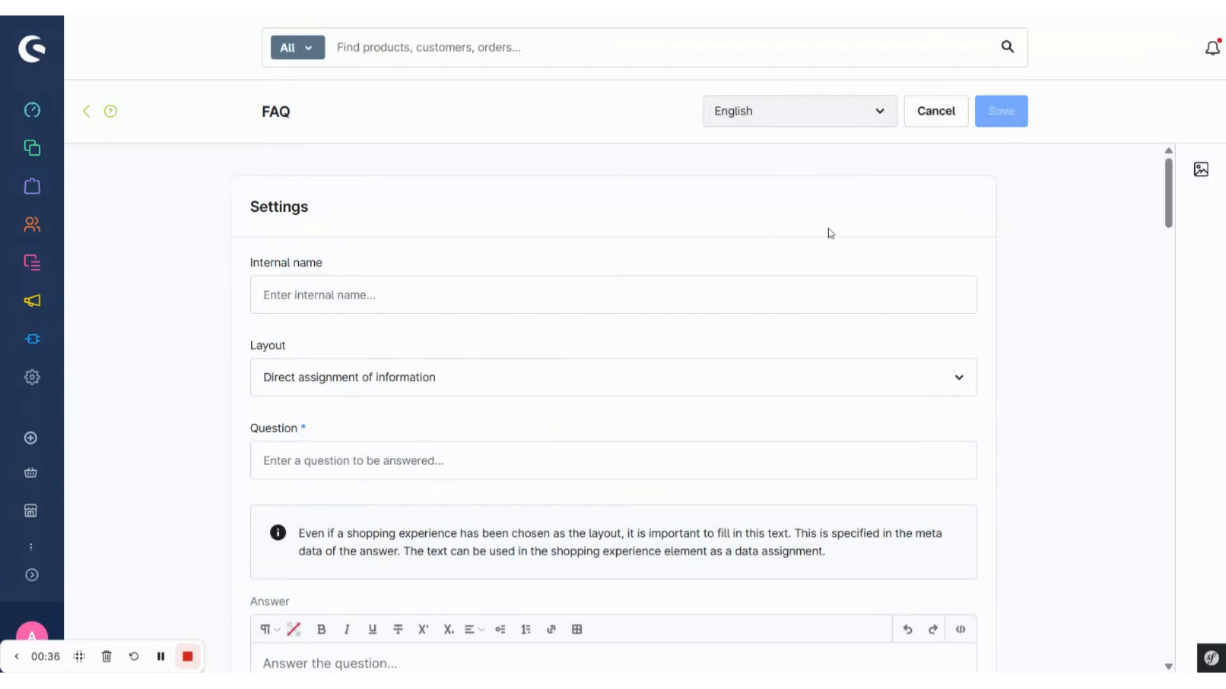
click(830, 295)
text(Delivery Time & Shipping S)
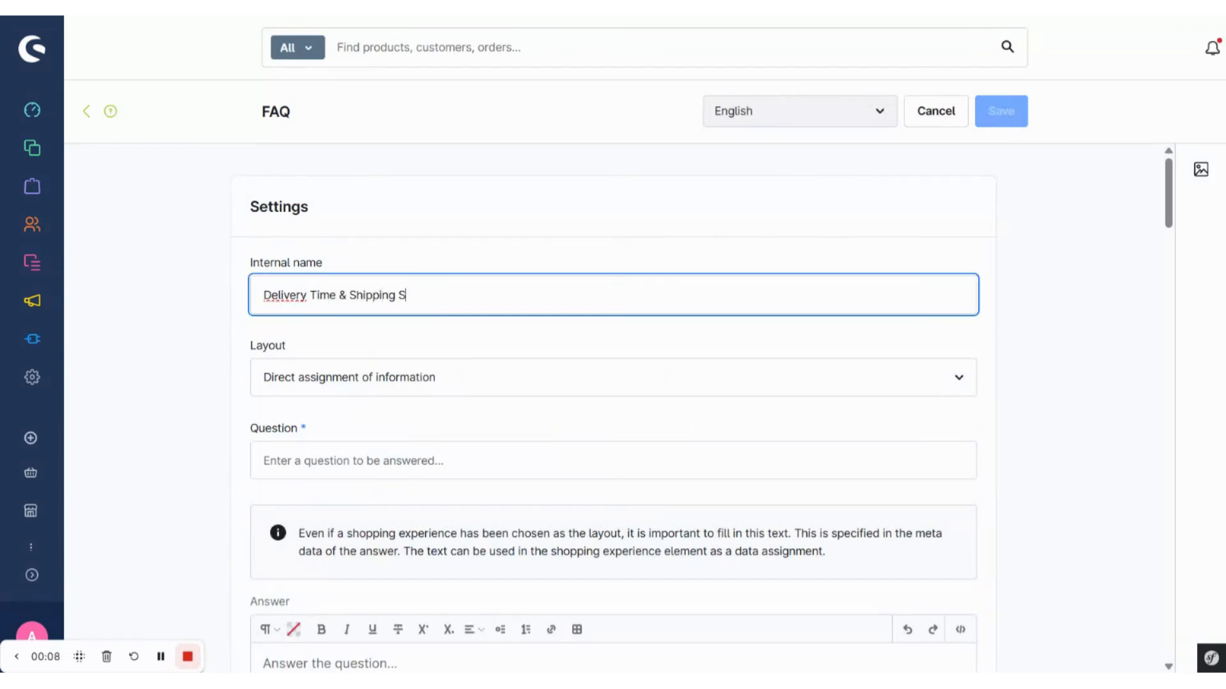
text(tatus)
Step: Keep the layout as Direct assignment of information and enter the question "How long does Delivery take?"
scroll(240, 426, down, 1)
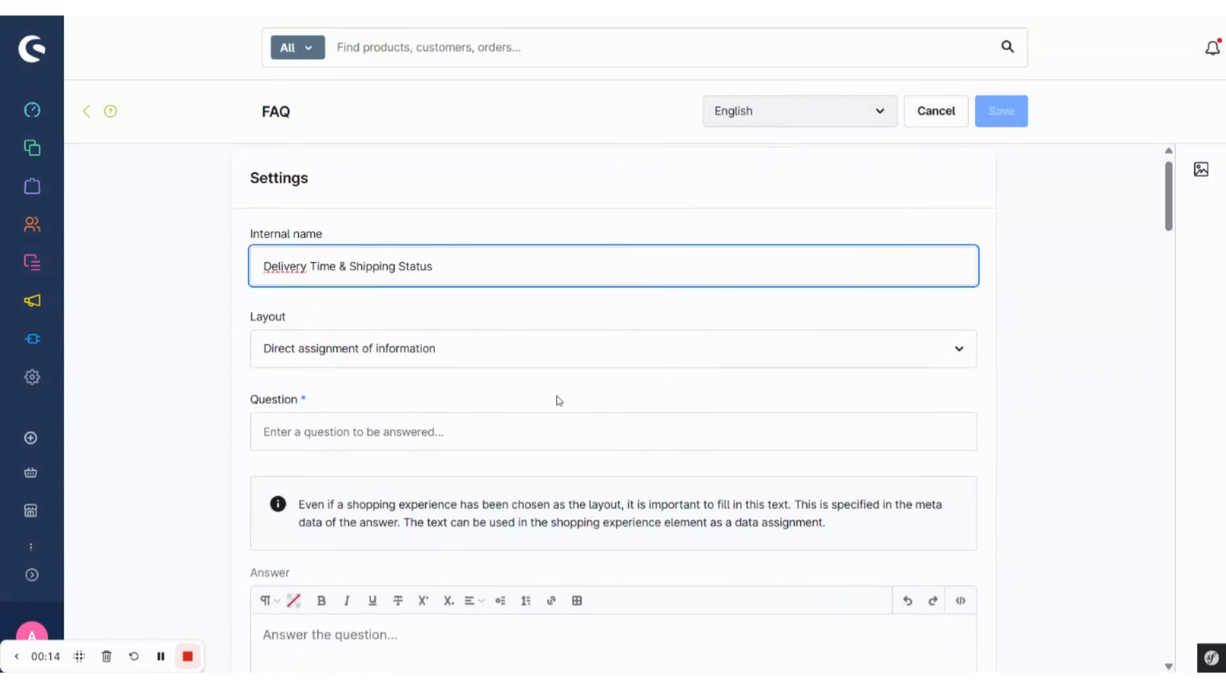
click(625, 357)
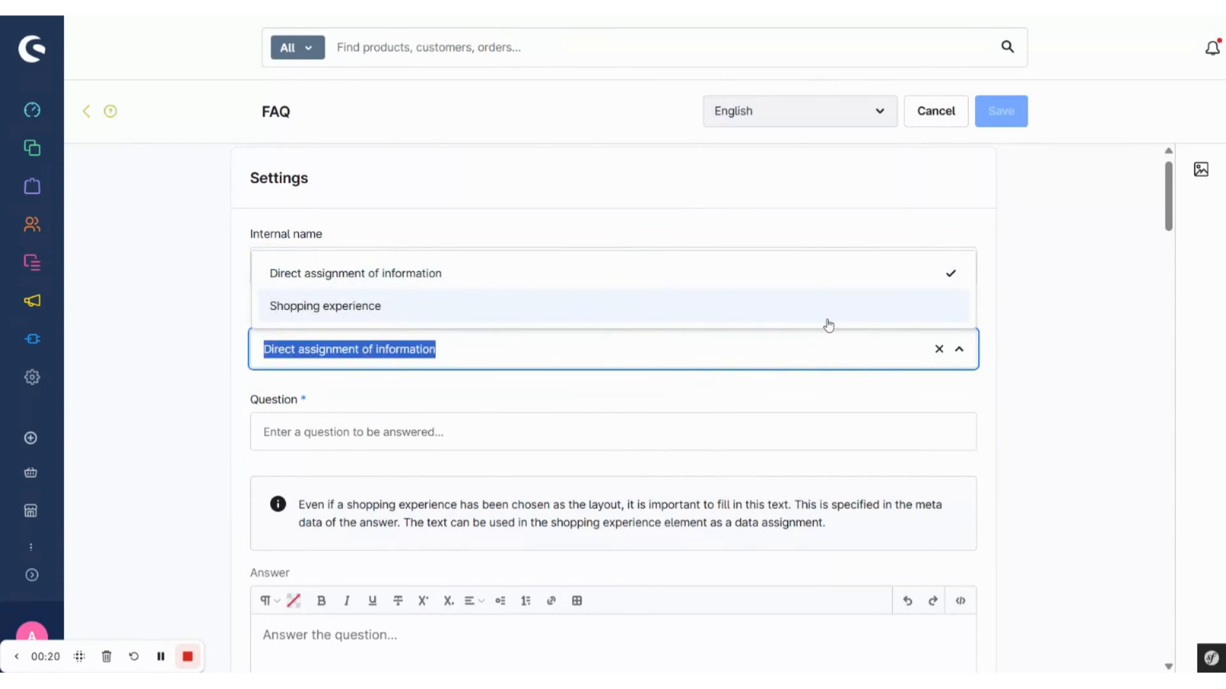
click(887, 276)
scroll(939, 388, down, 1)
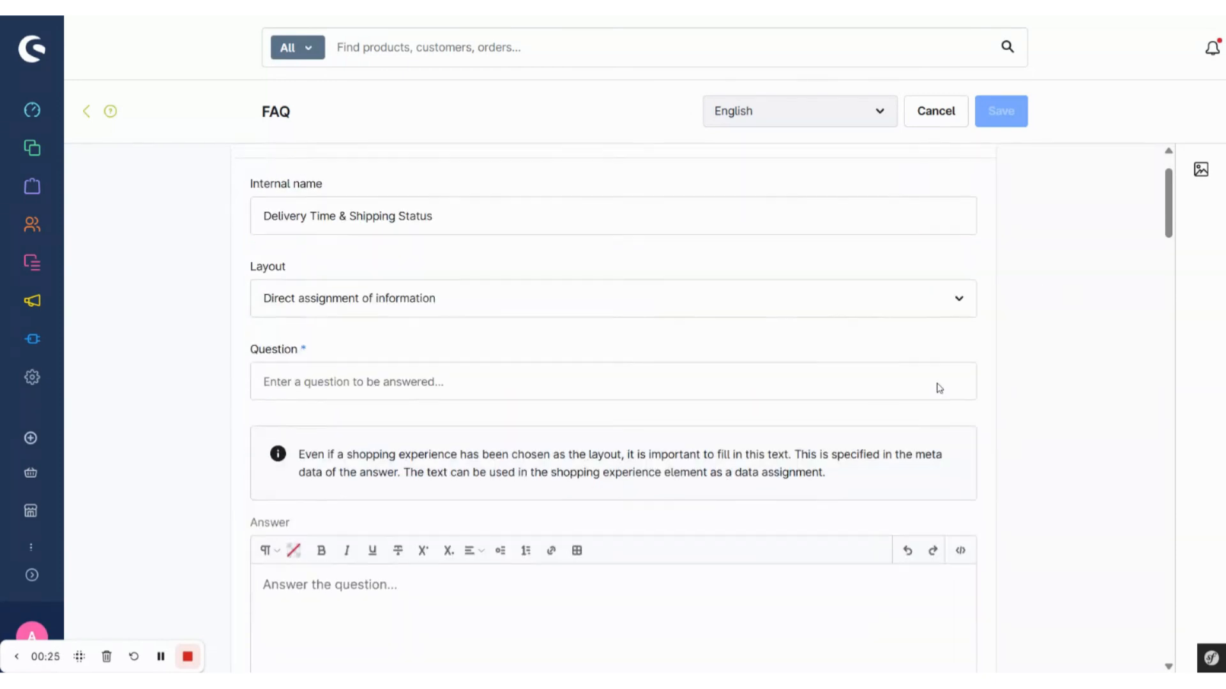
scroll(939, 388, down, 1)
click(830, 317)
text(Ho)
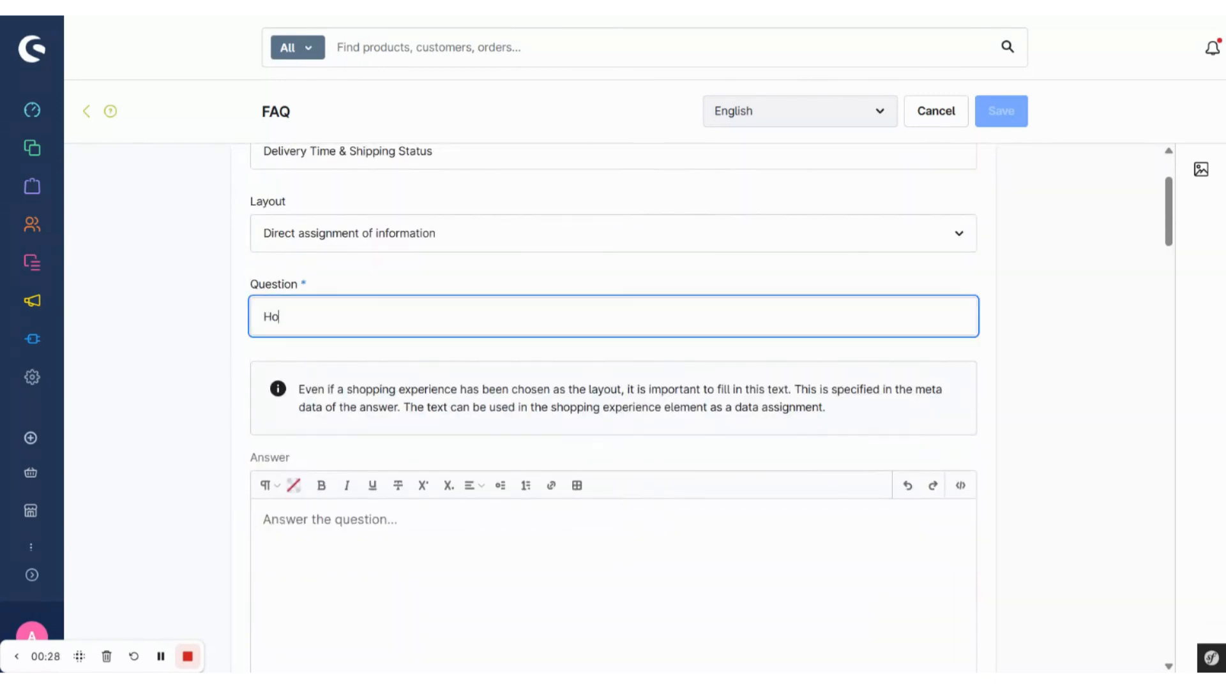
text(w long does Delivery take?)
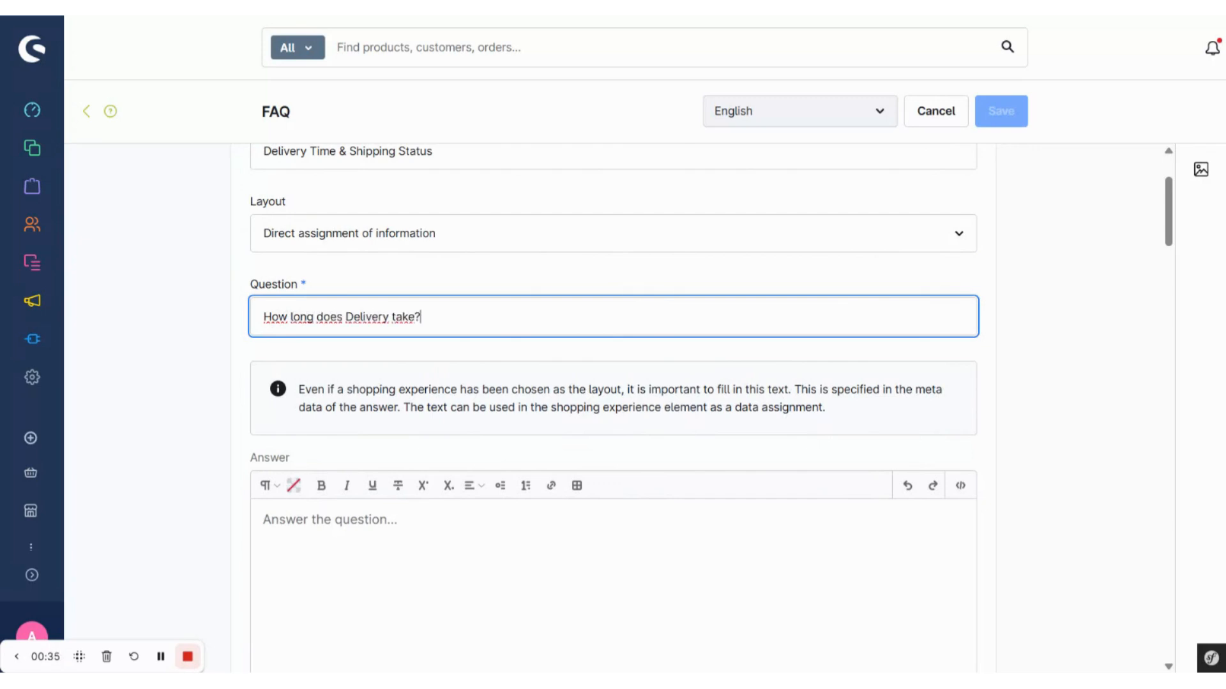
Step: Enter an answer explaining that delivery time depends on shipping method and country, and set the display priority to 10
scroll(939, 388, down, 2)
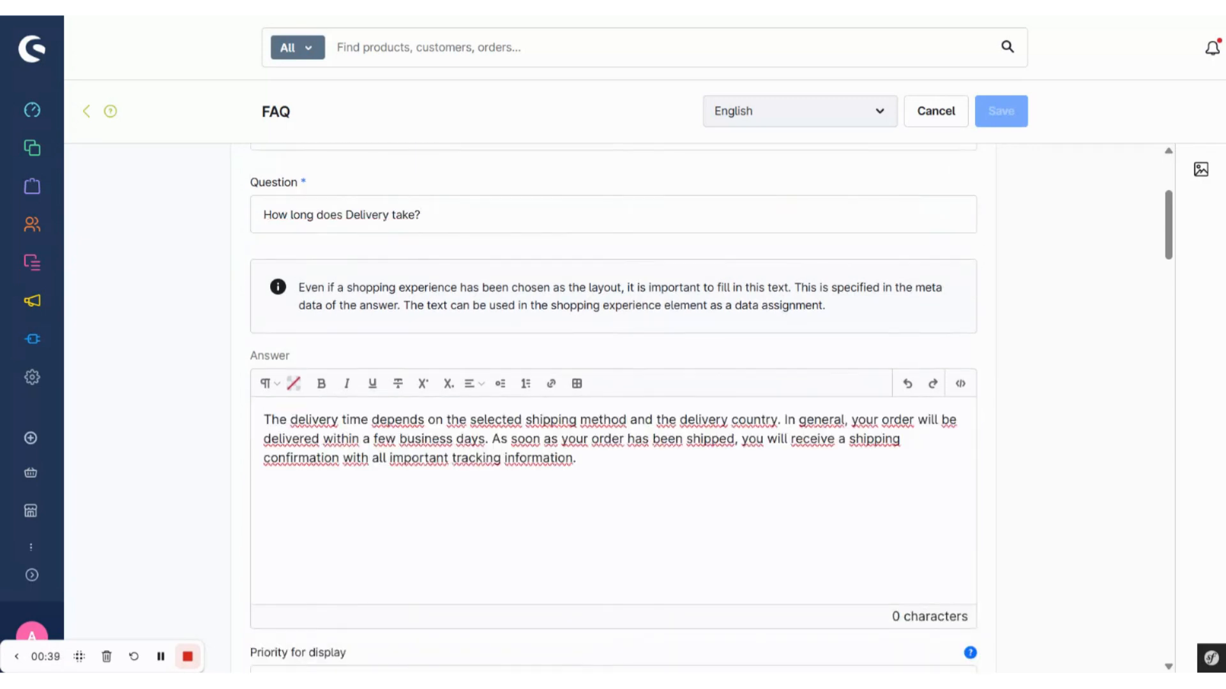
scroll(939, 388, down, 2)
scroll(350, 389, down, 4)
click(351, 352)
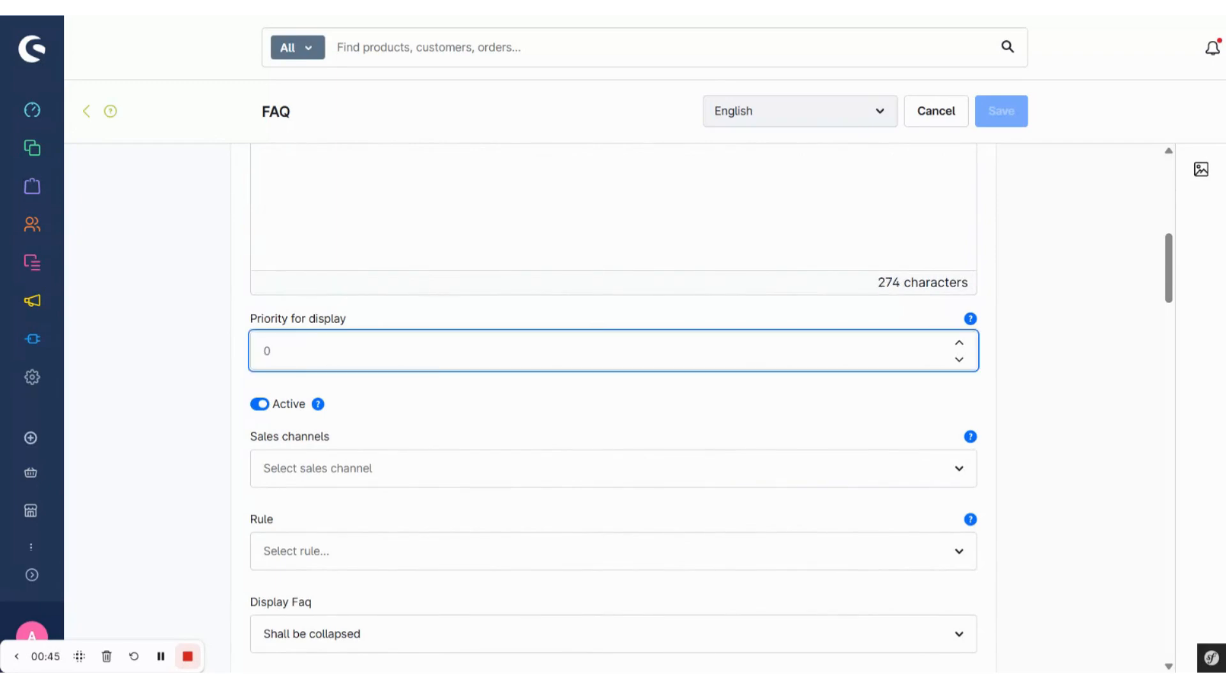
scroll(269, 426, down, 1)
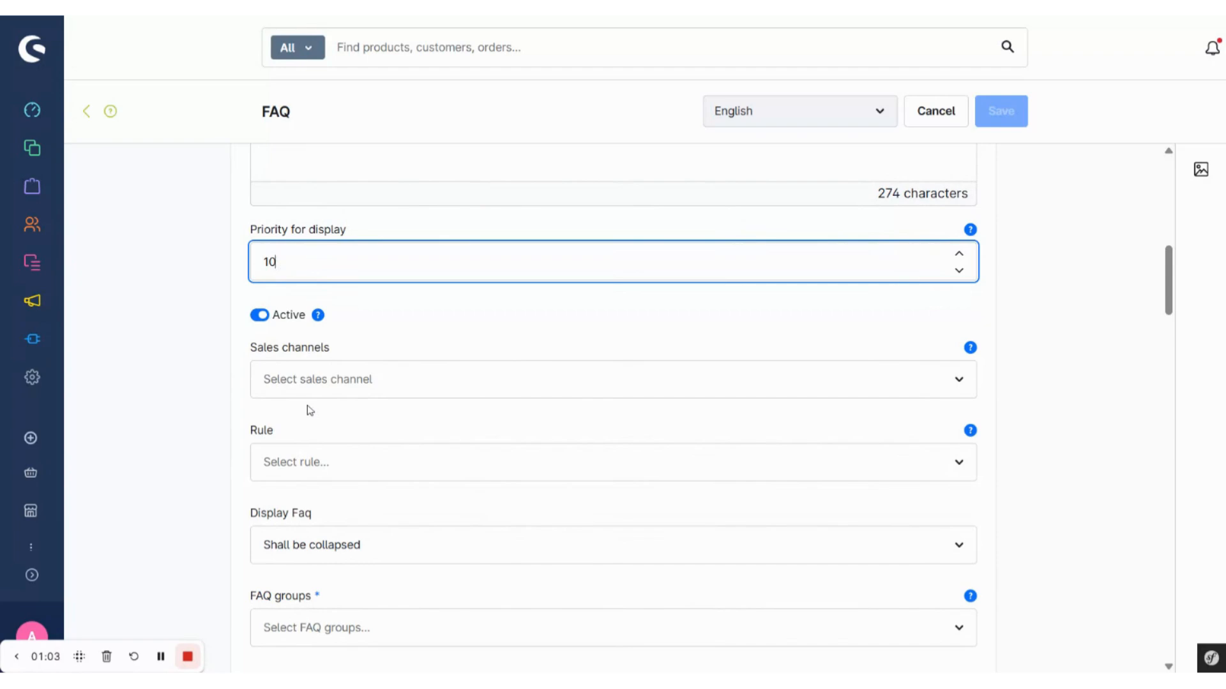
Step: Keep the FAQ display at "Shall be collapsed" and assign the entry to the Delivery & Shipping FAQ group
scroll(309, 411, down, 3)
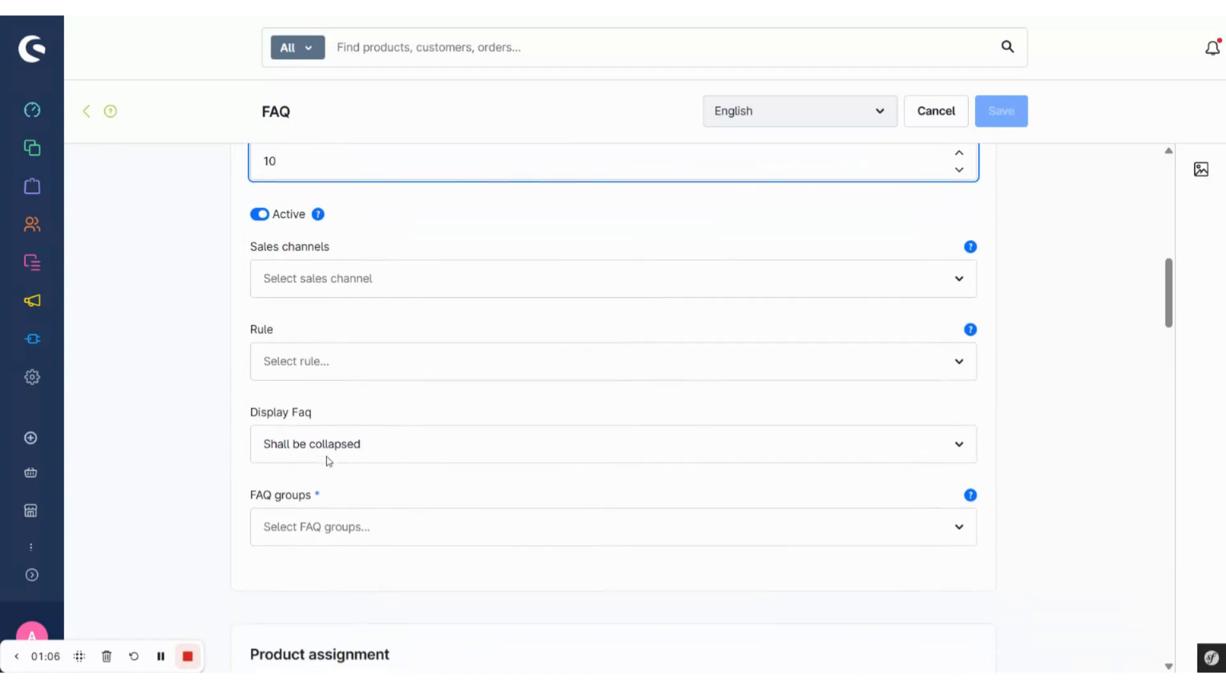
scroll(332, 482, down, 1)
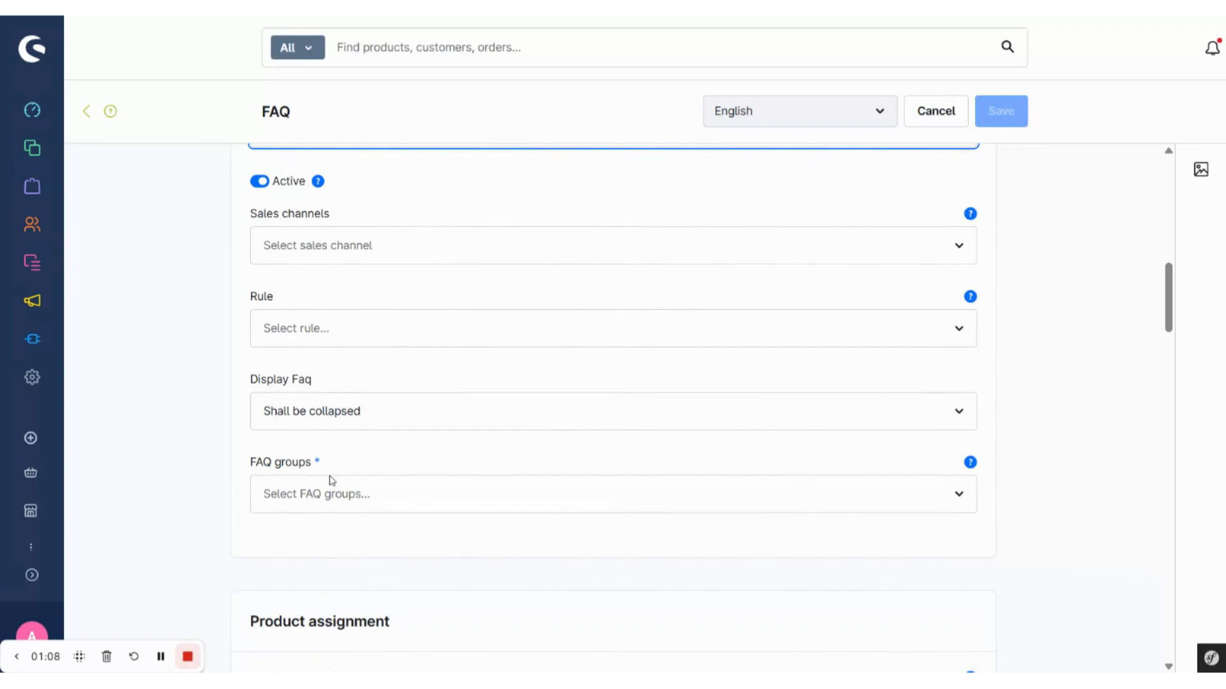
click(431, 415)
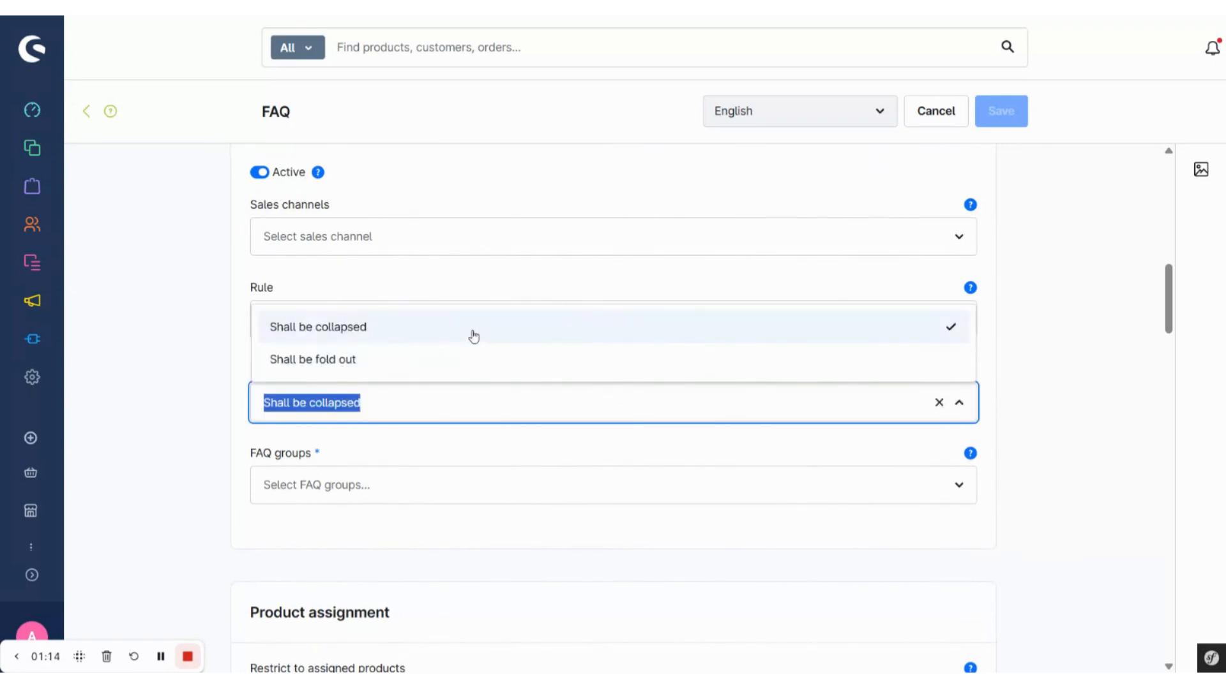
scroll(480, 447, down, 1)
scroll(480, 446, down, 1)
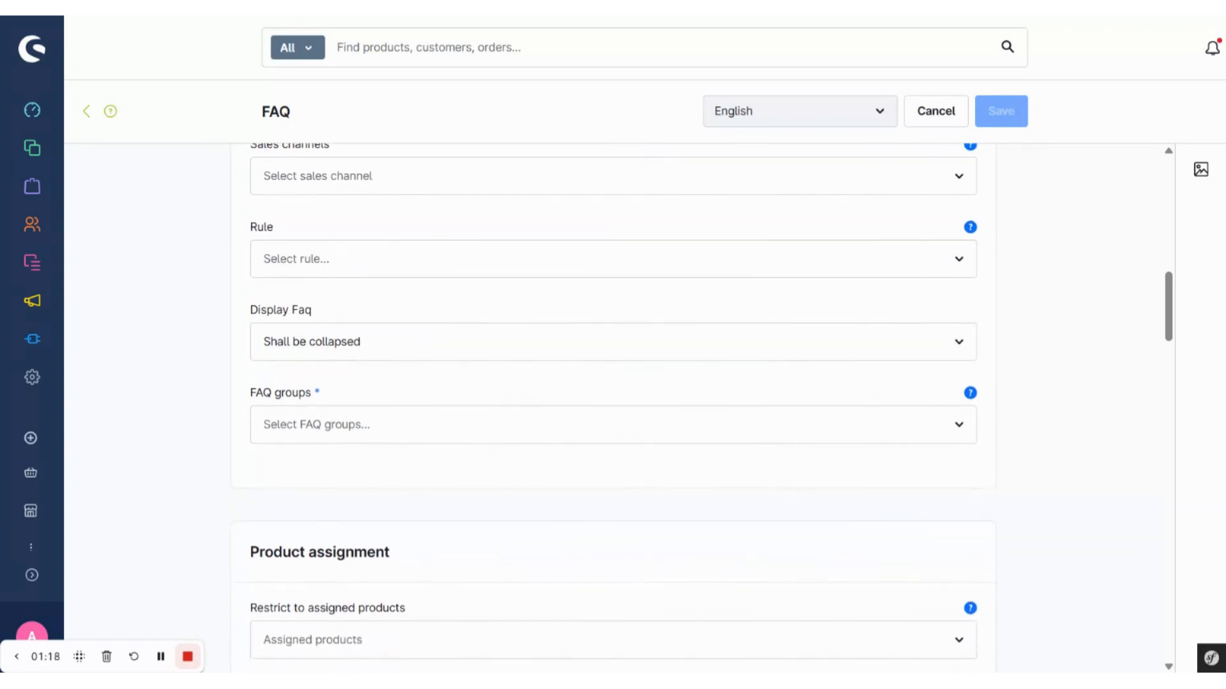
click(481, 426)
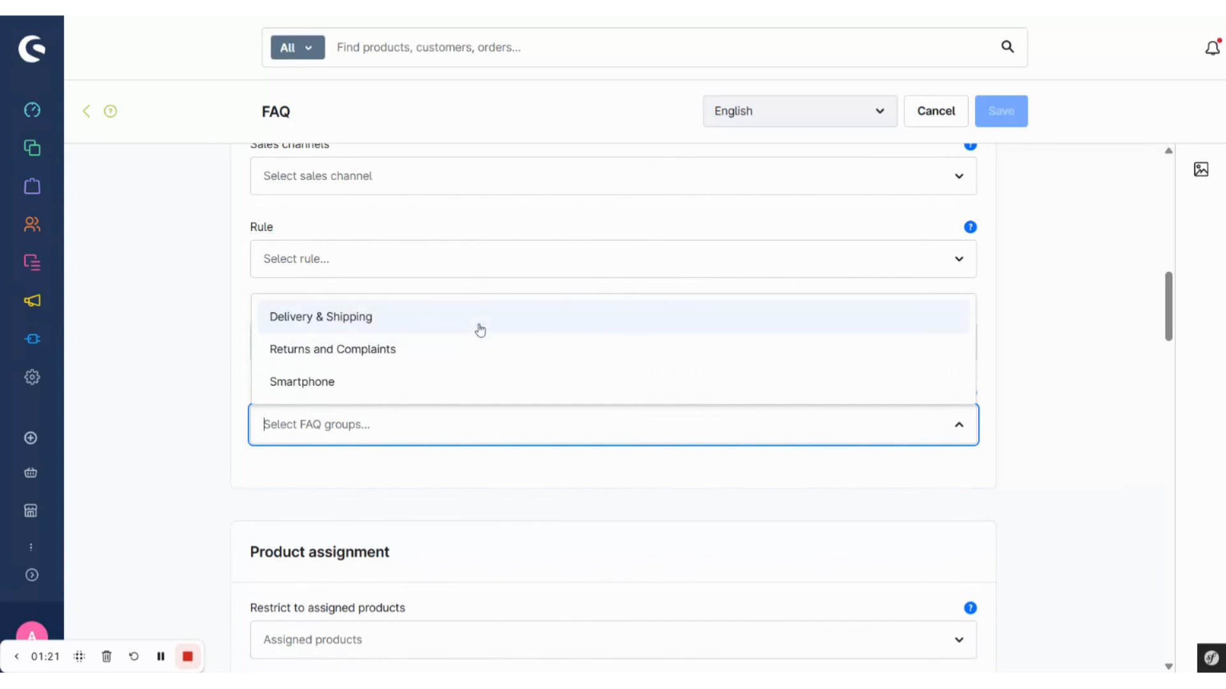
click(536, 327)
Step: Review the product assignment and the matching type options for adding a keyword to the FAQ entry
scroll(1143, 363, down, 3)
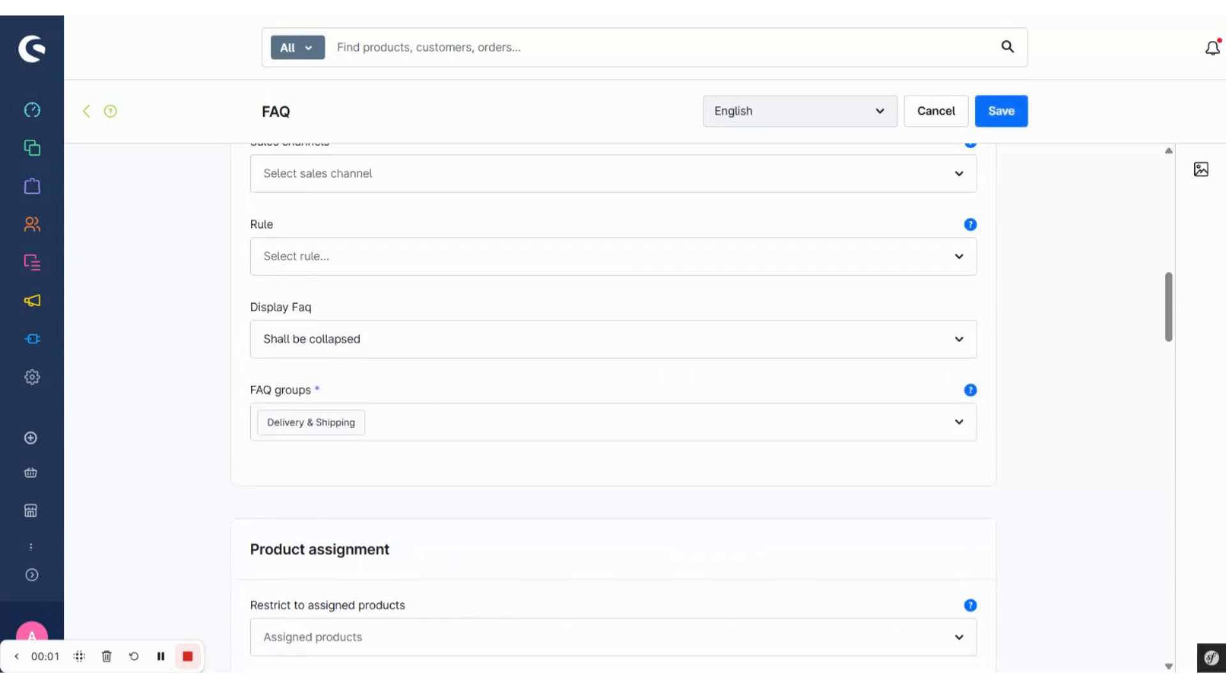
scroll(612, 494, down, 2)
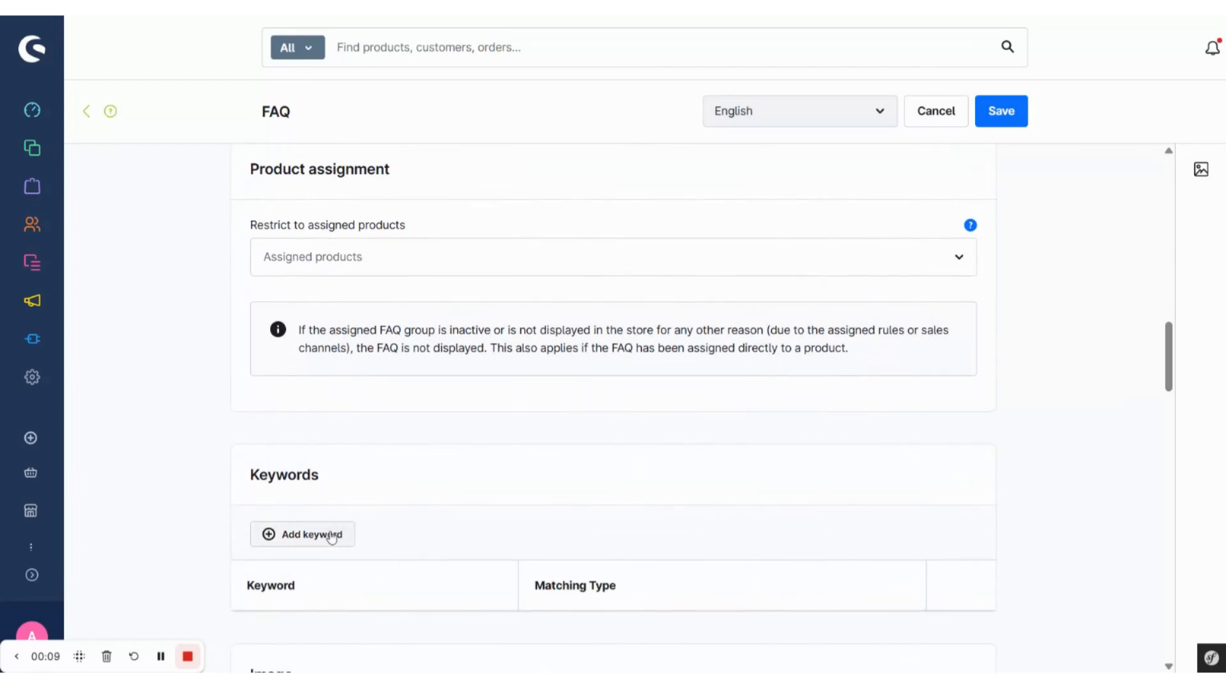
click(336, 535)
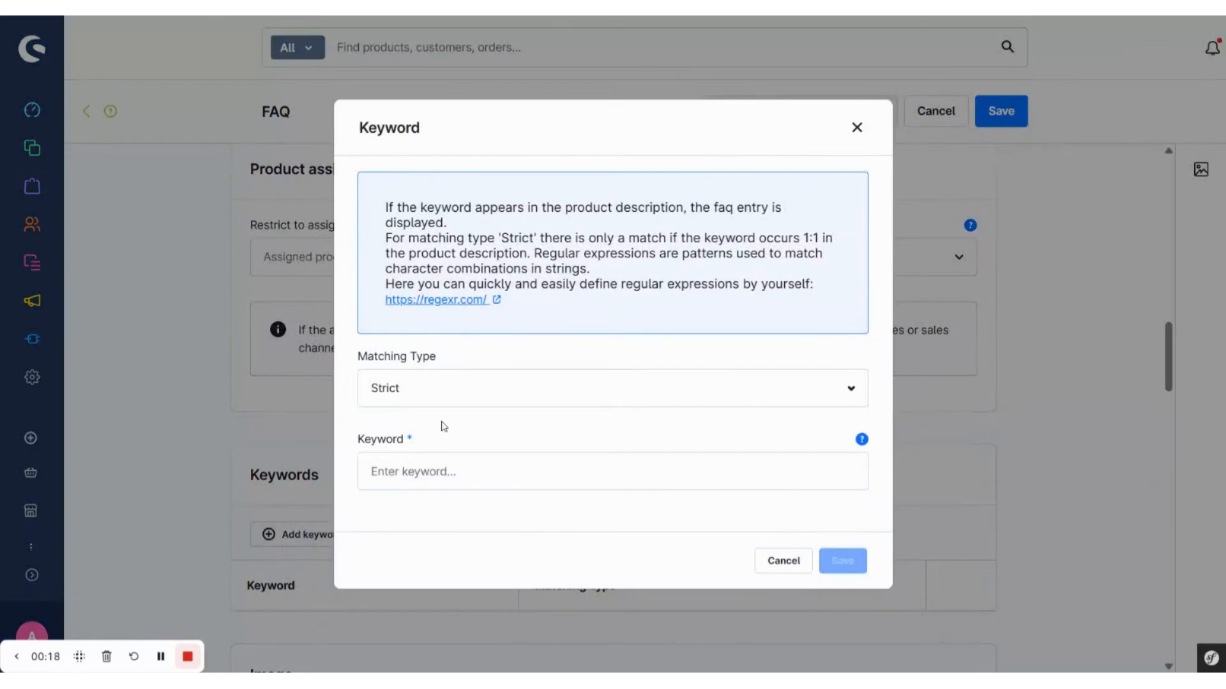
click(613, 388)
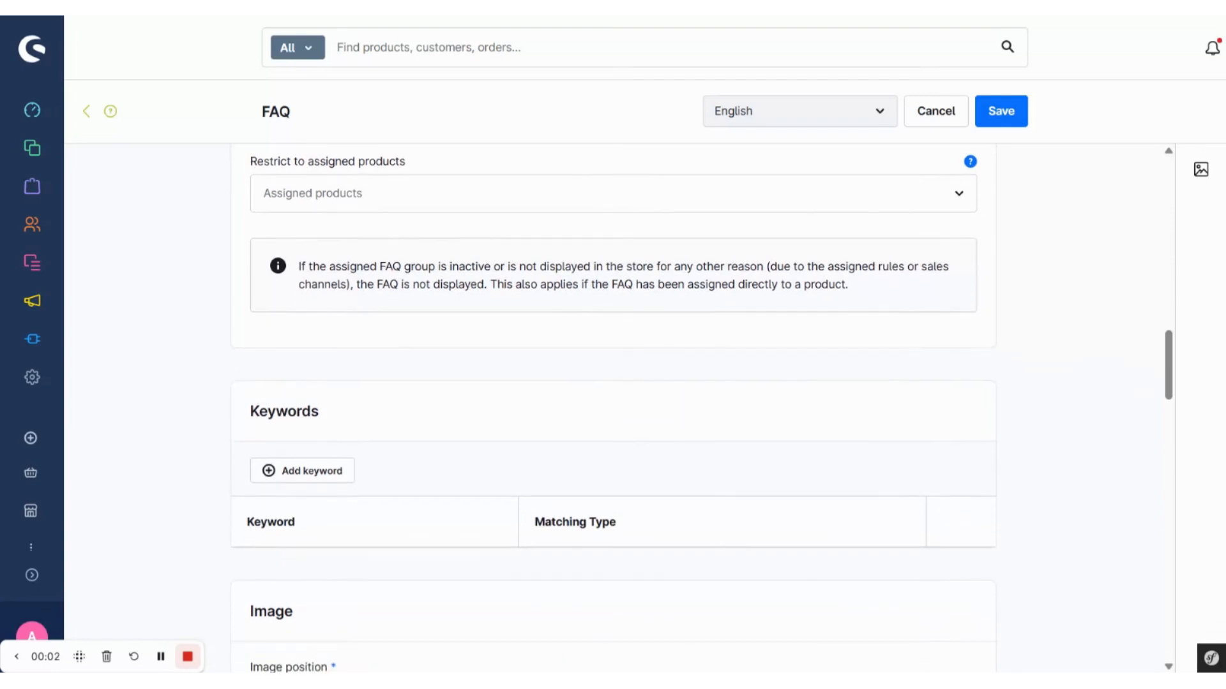
Step: Examine the FAQ entry's image position, size and link settings, and its video position, type, link and player options
scroll(613, 409, down, 4)
scroll(612, 479, down, 3)
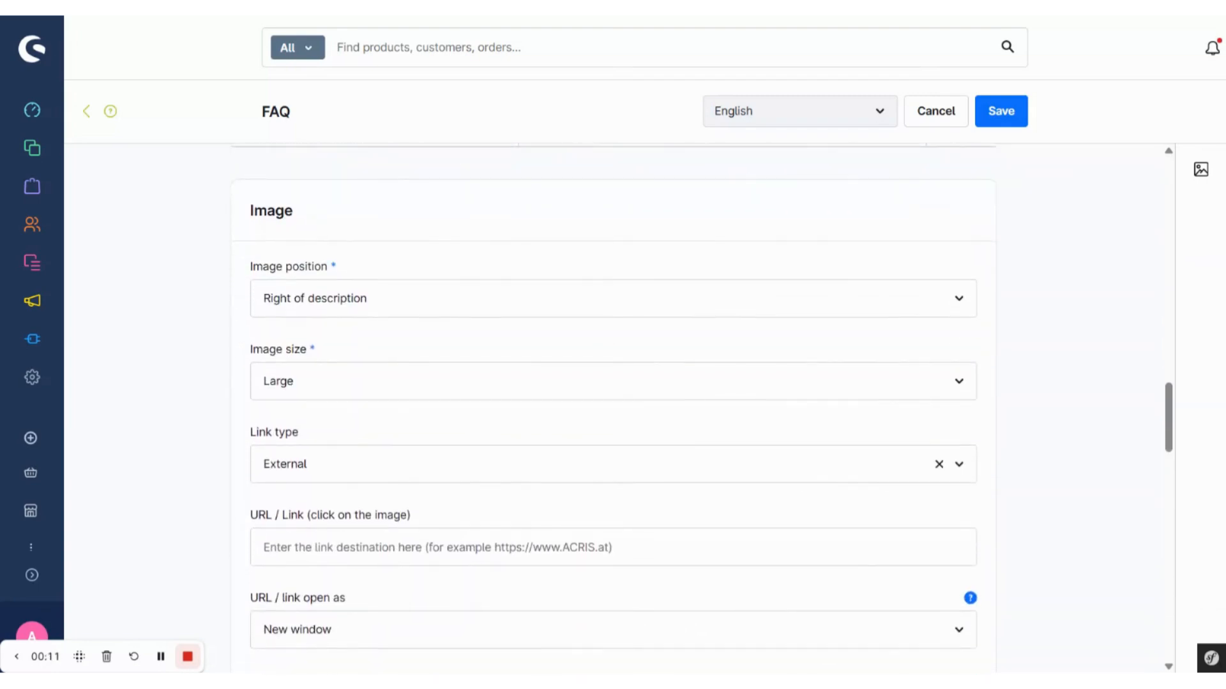
scroll(528, 421, down, 1)
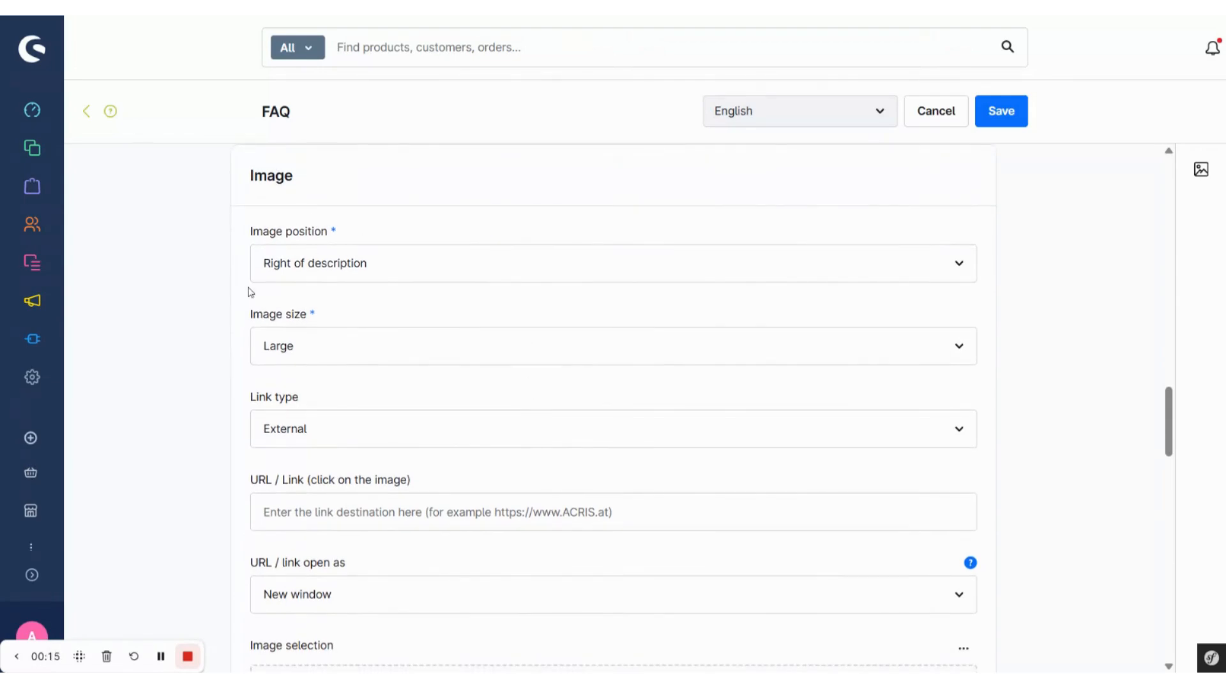
scroll(329, 348, down, 2)
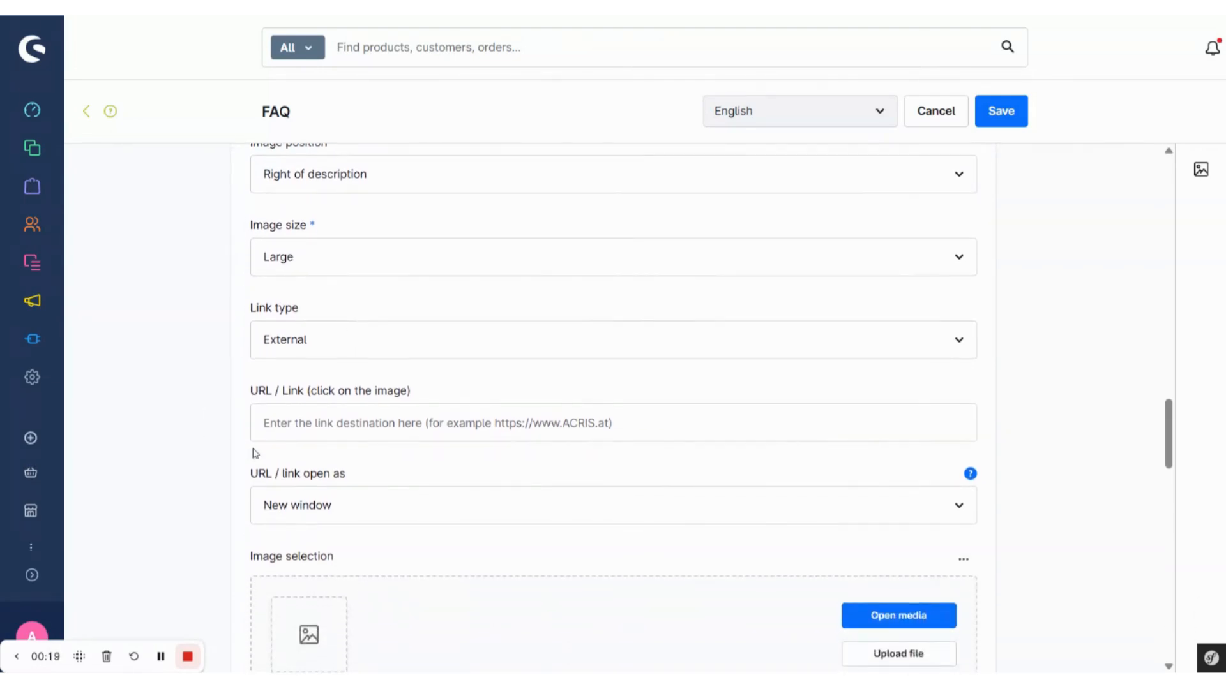
scroll(255, 453, down, 3)
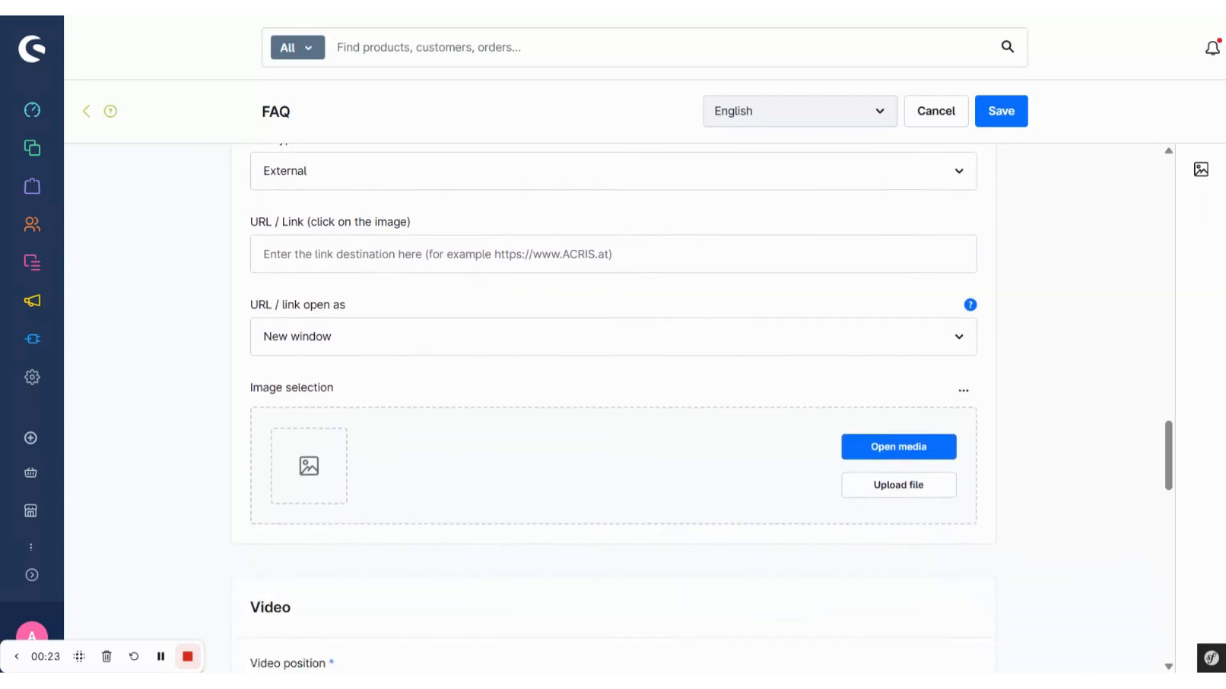
scroll(221, 543, down, 5)
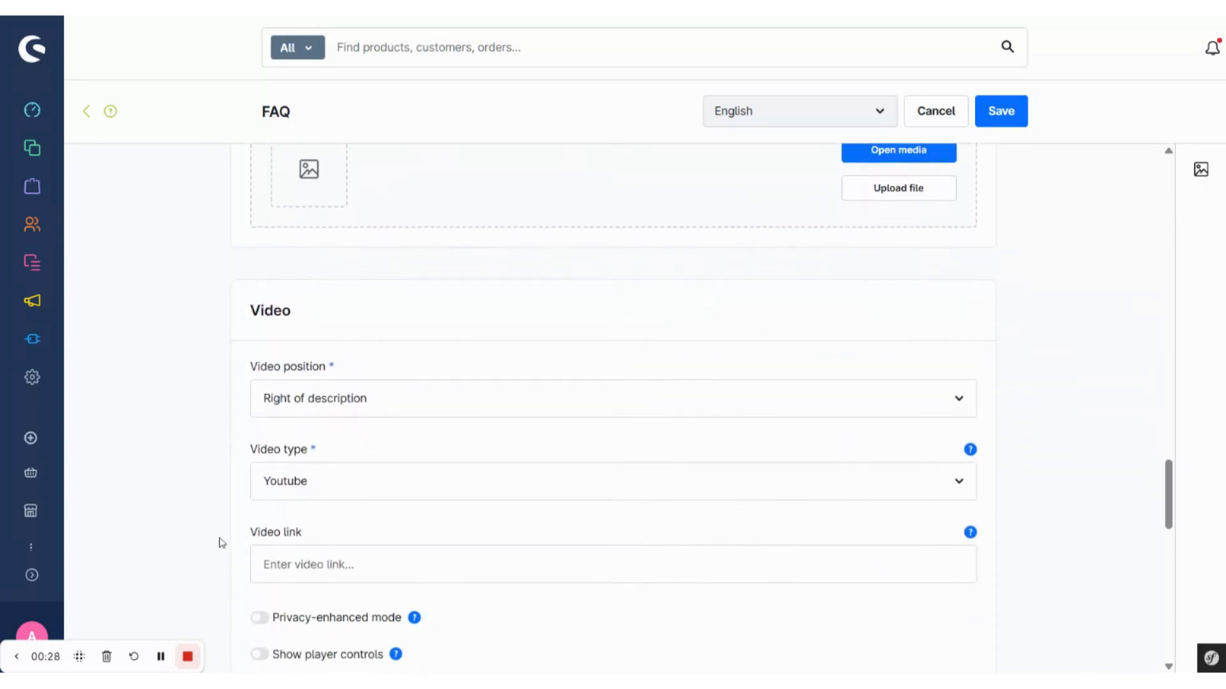
scroll(222, 542, down, 2)
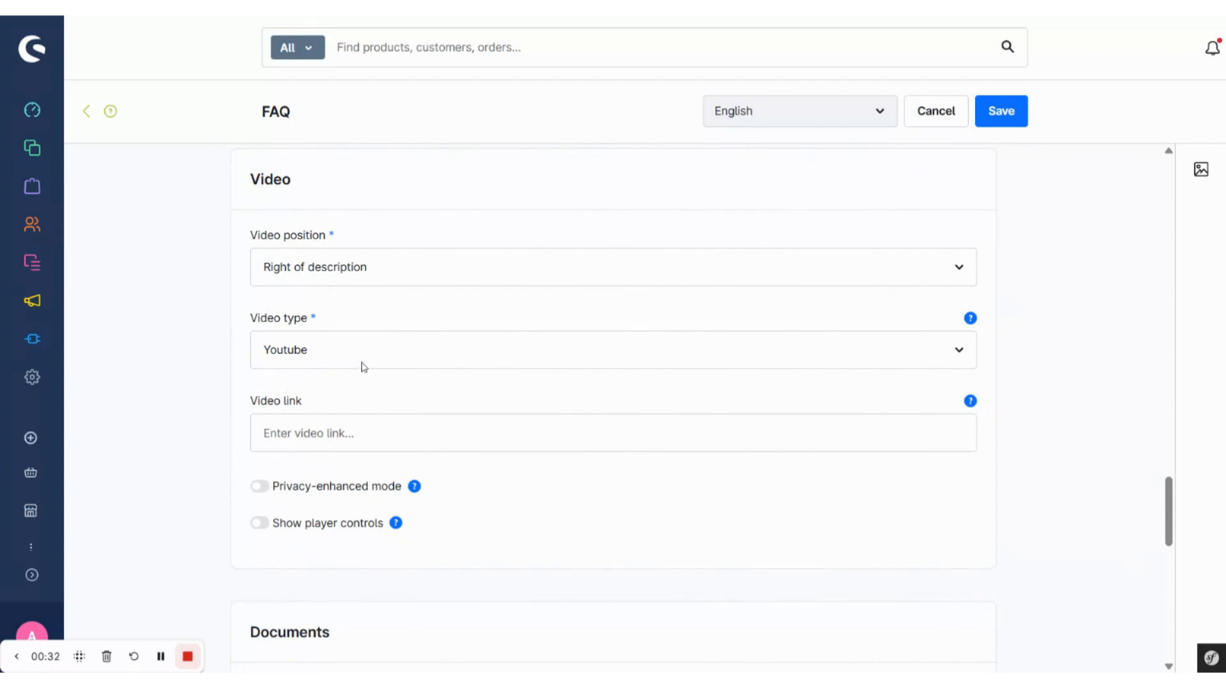
click(363, 367)
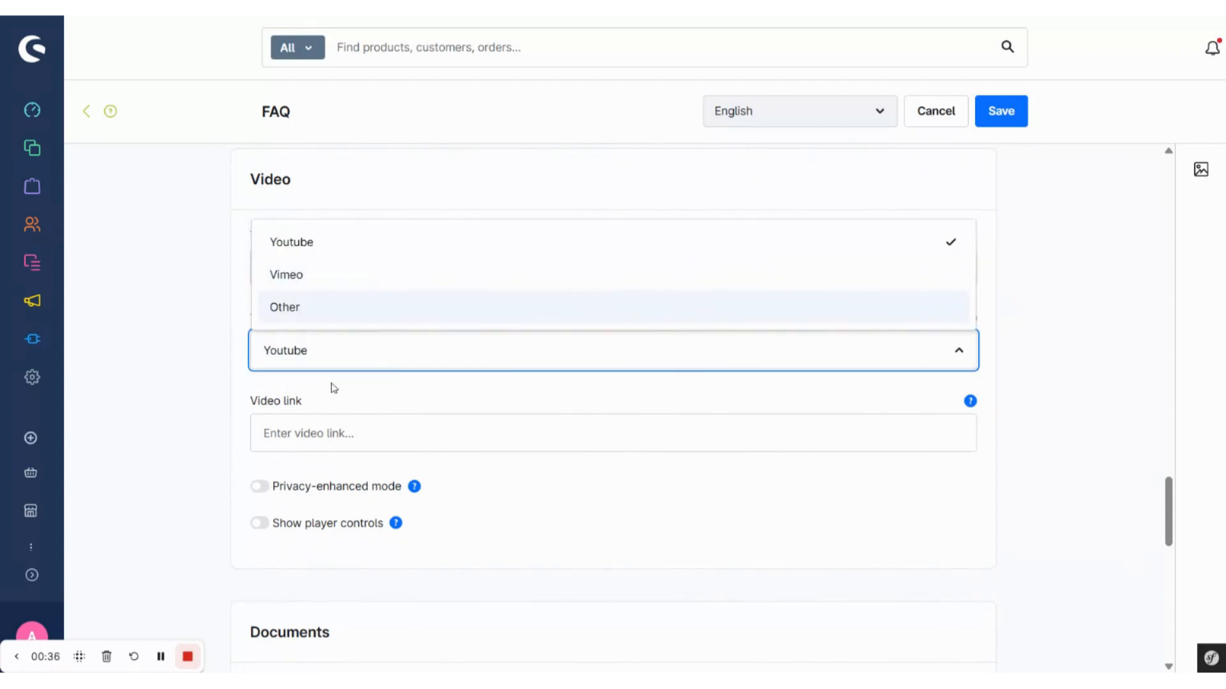
scroll(333, 388, down, 1)
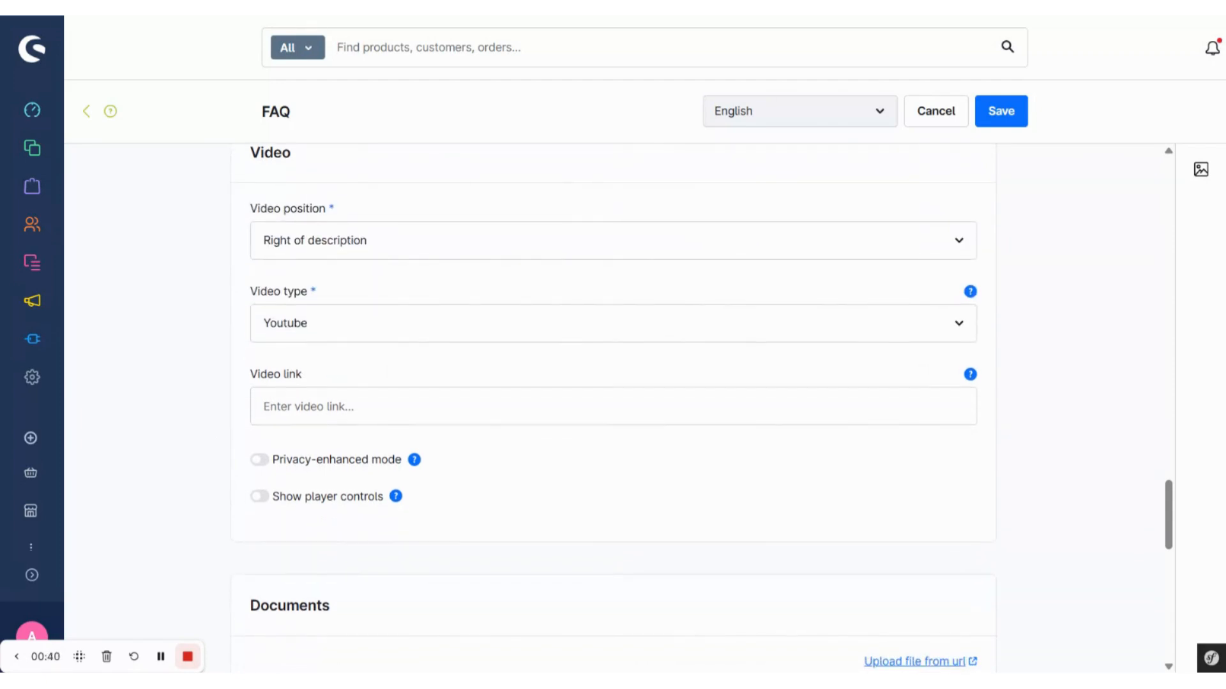
scroll(613, 409, down, 1)
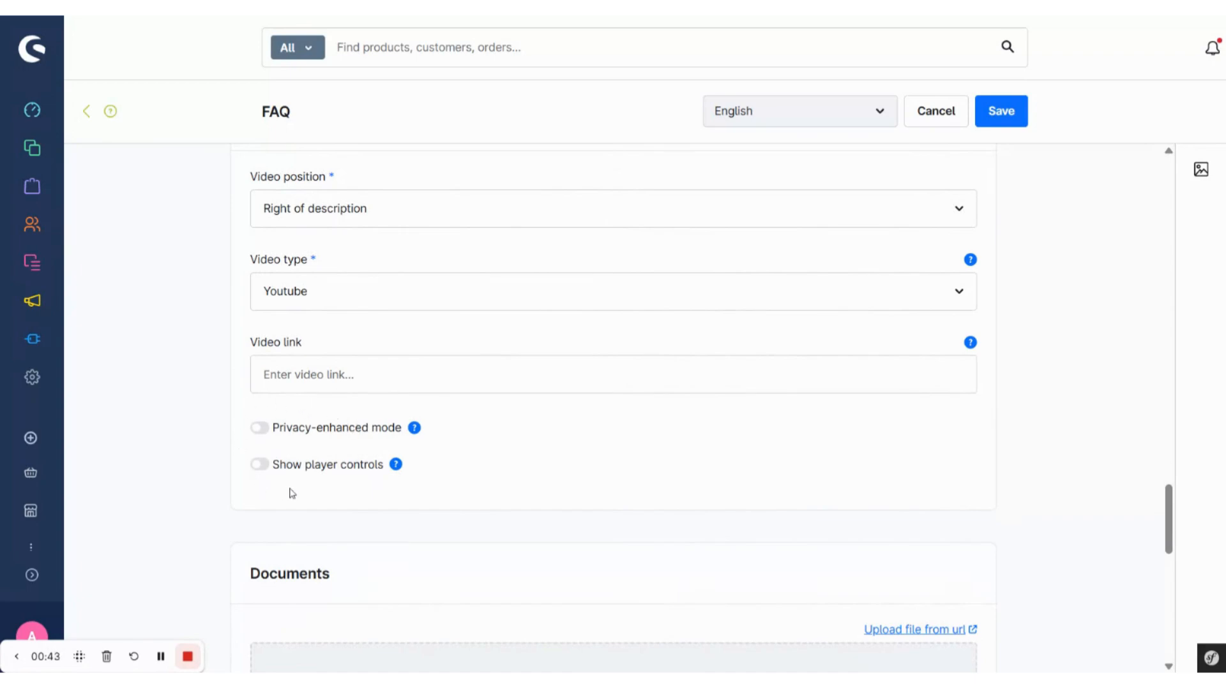
scroll(338, 494, down, 3)
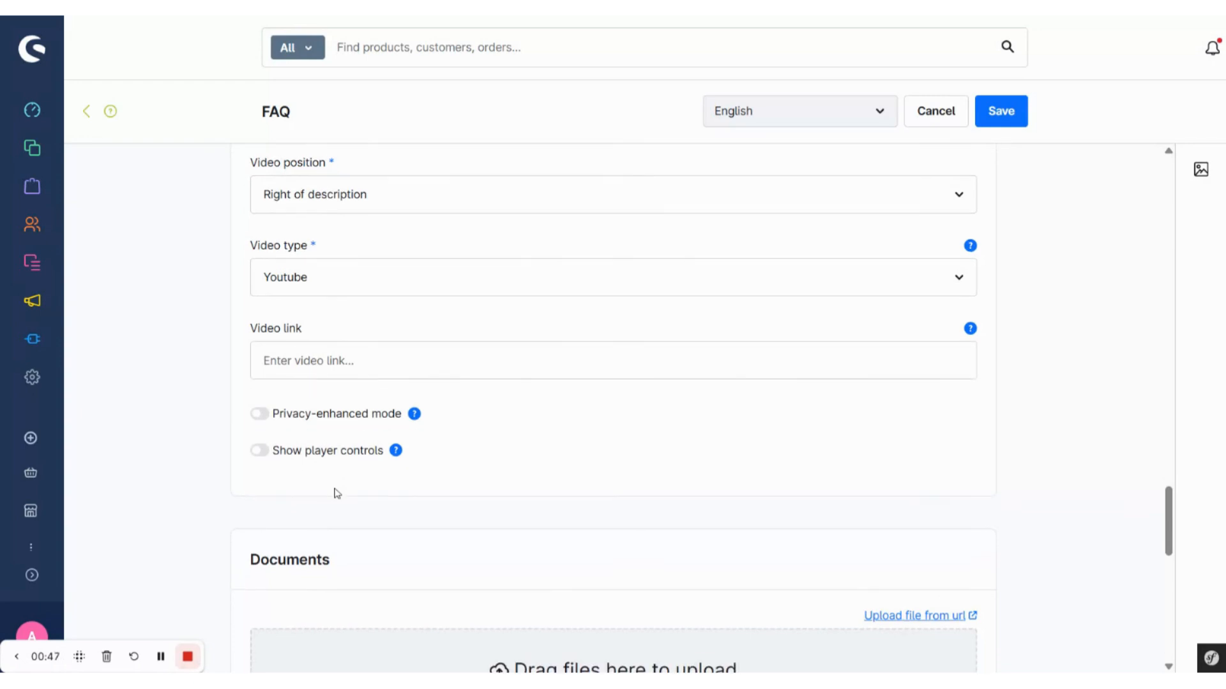
Step: Title the FAQ entry's PDF document "Delivery Times" and make it available in English
scroll(613, 408, down, 6)
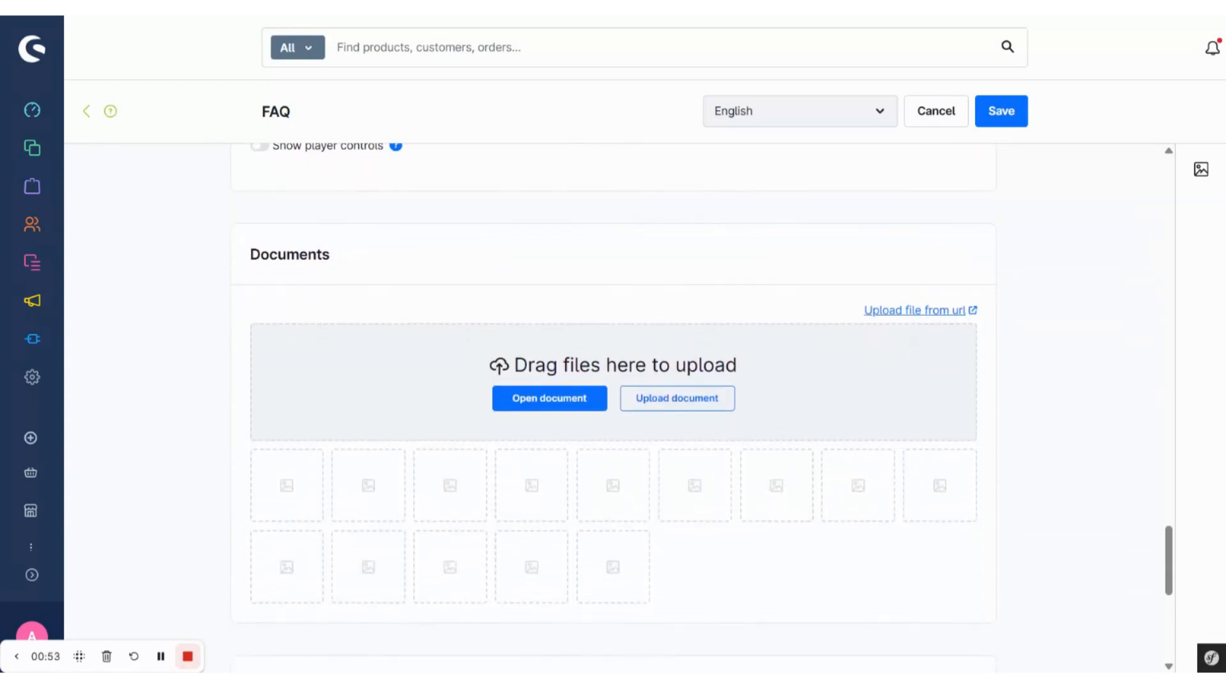
scroll(613, 409, down, 1)
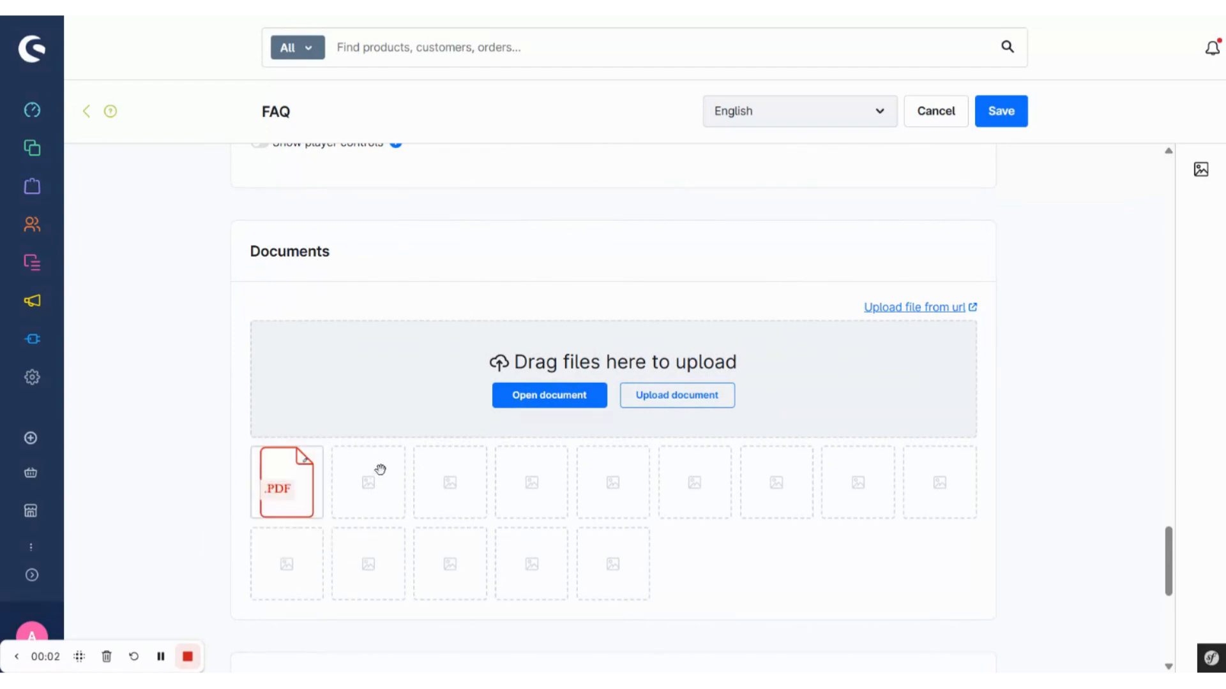
click(319, 473)
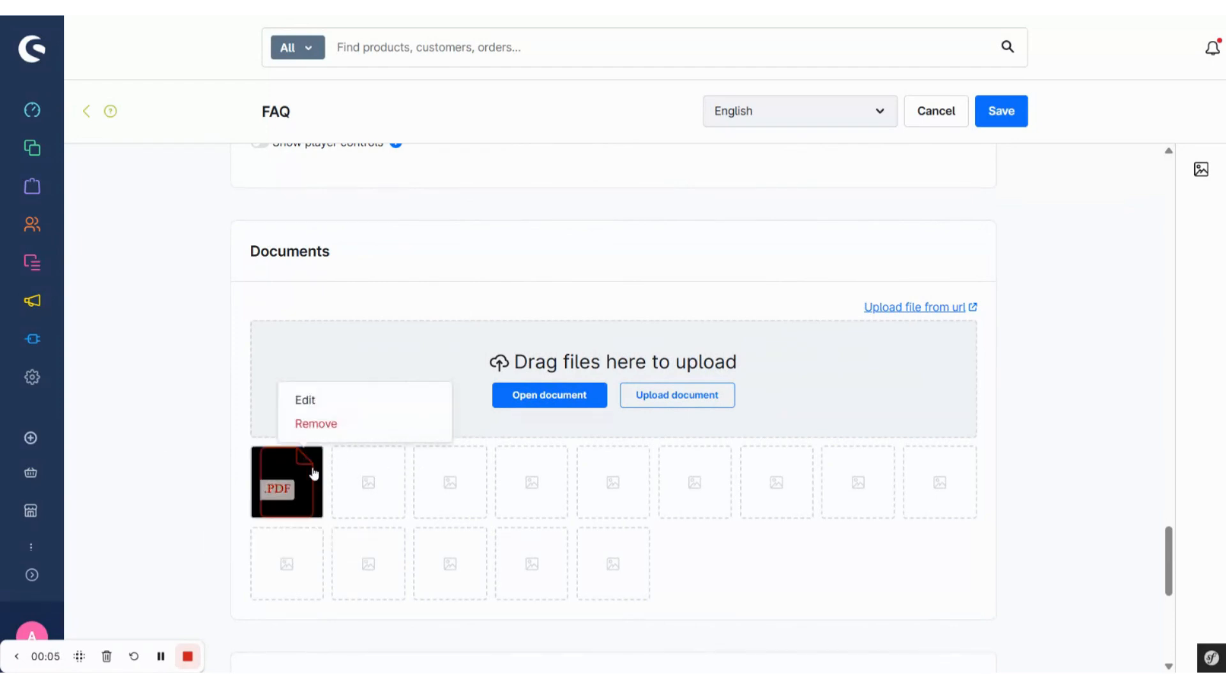
click(307, 400)
text(Deliv)
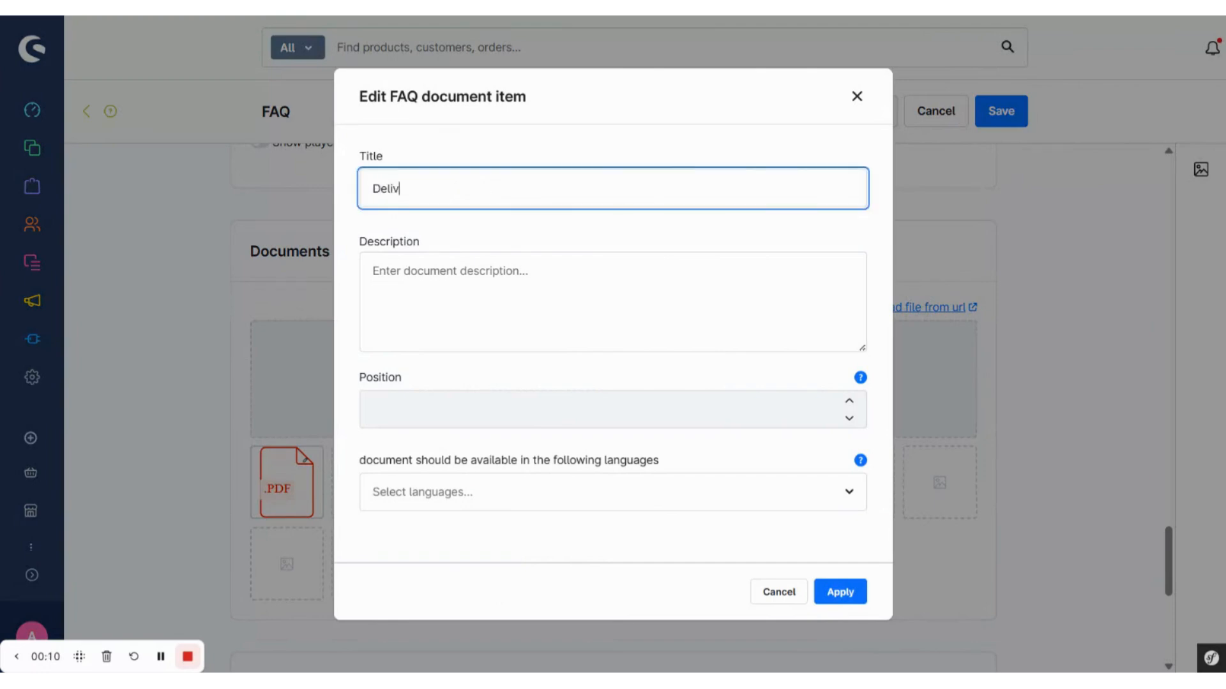
text(er Times)
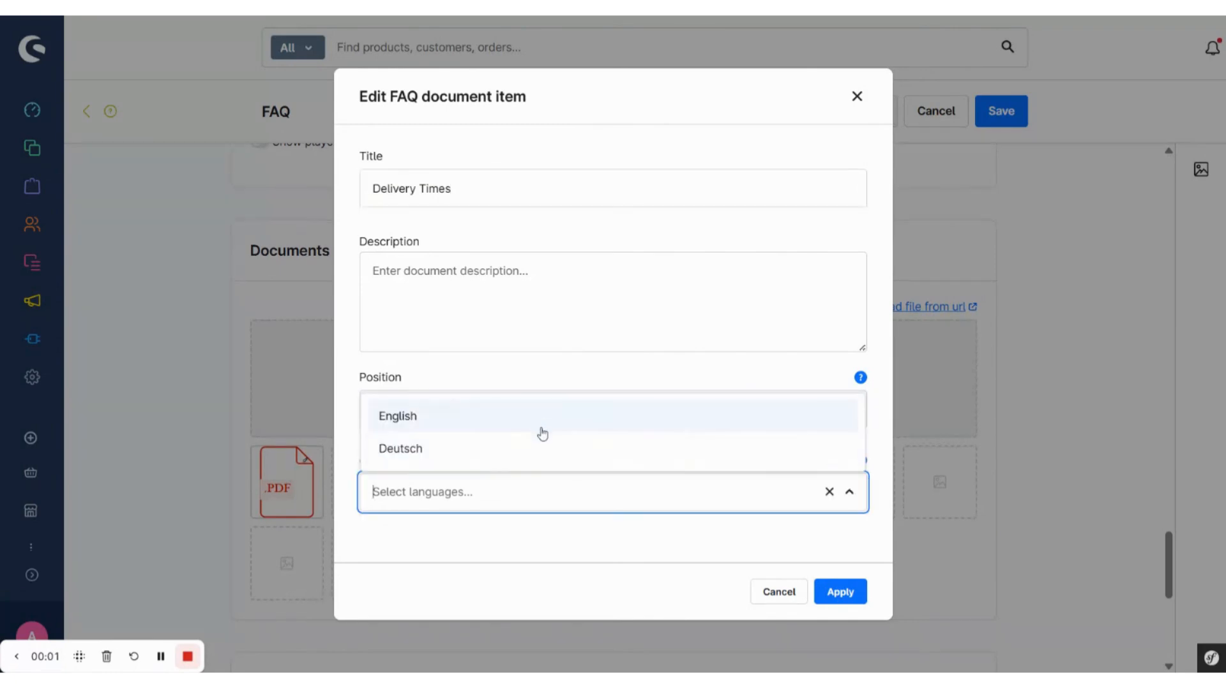
click(541, 423)
click(524, 554)
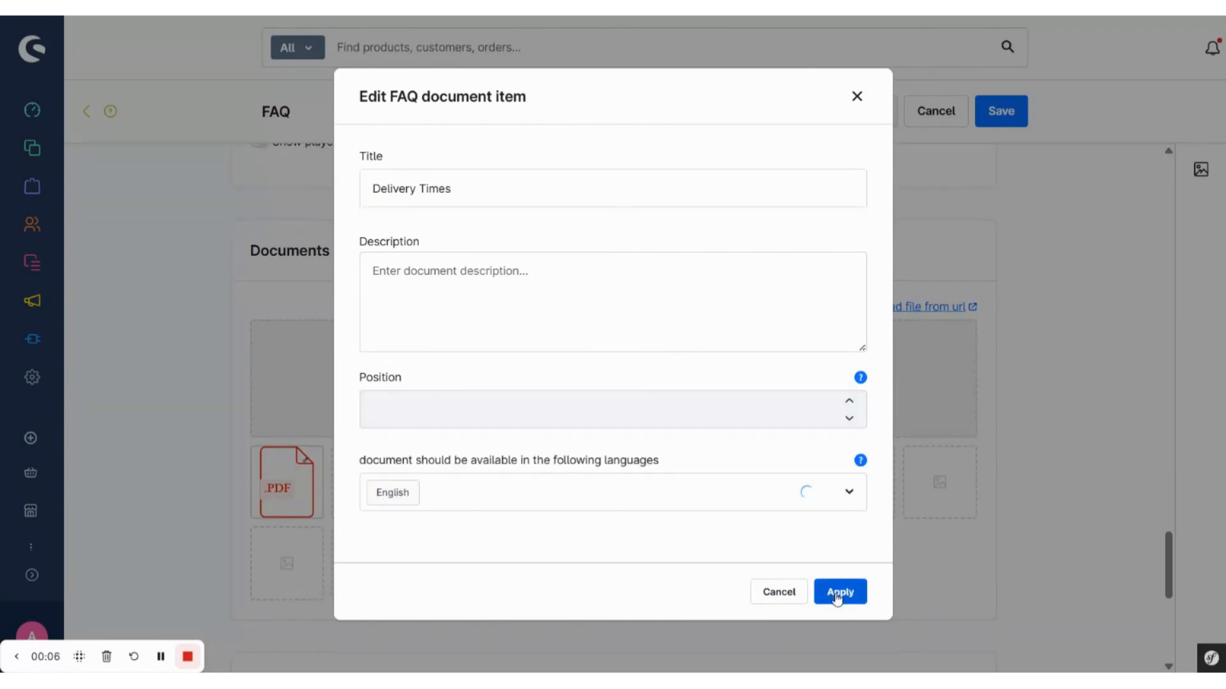
click(837, 593)
Step: Review the FAQ entry's SEO url, meta title, meta description and meta data settings, and save the entry
scroll(719, 574, down, 3)
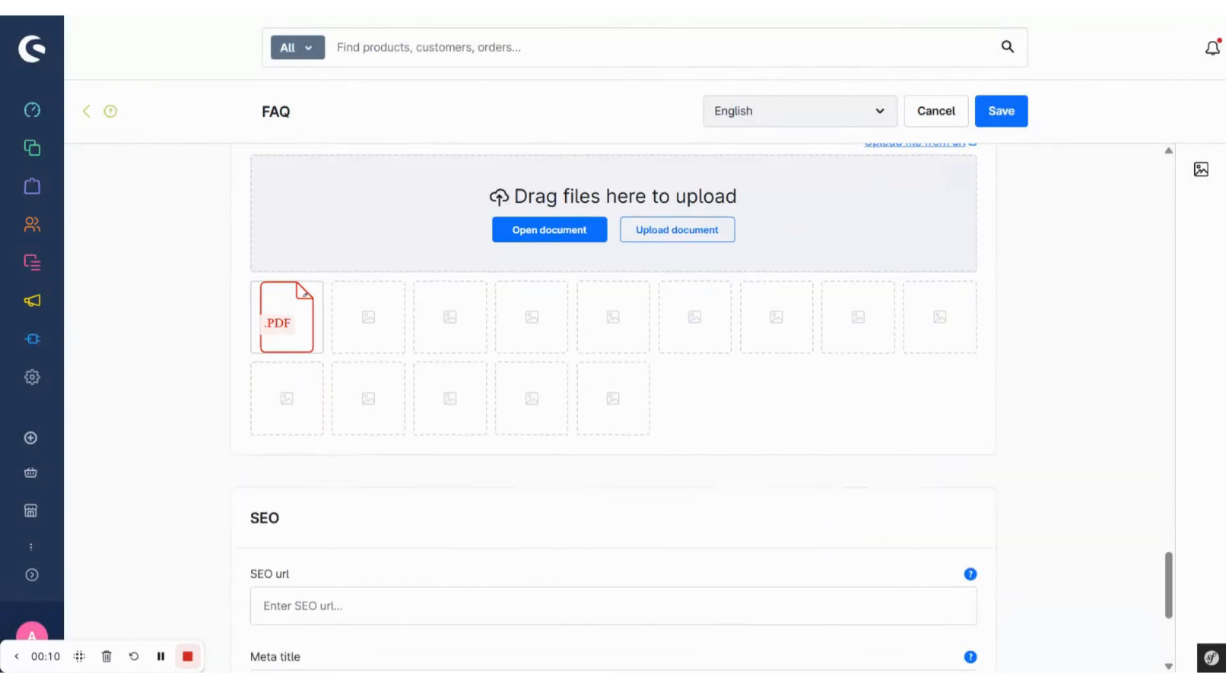
scroll(420, 218, down, 5)
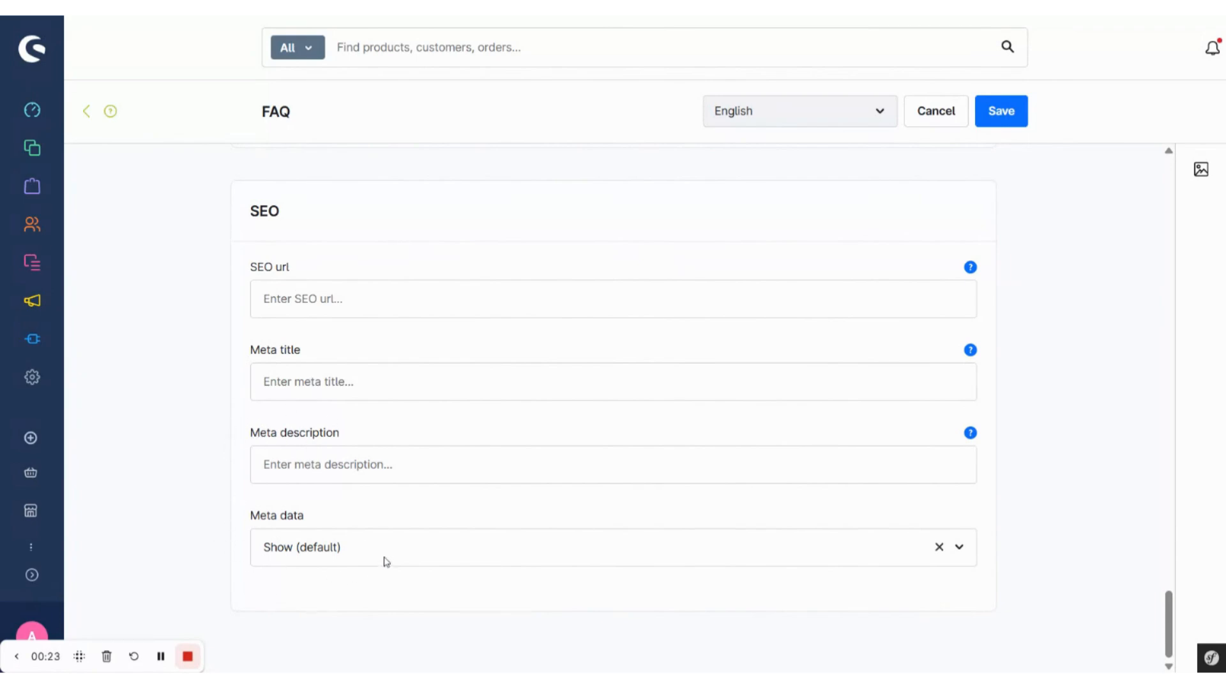
click(1014, 120)
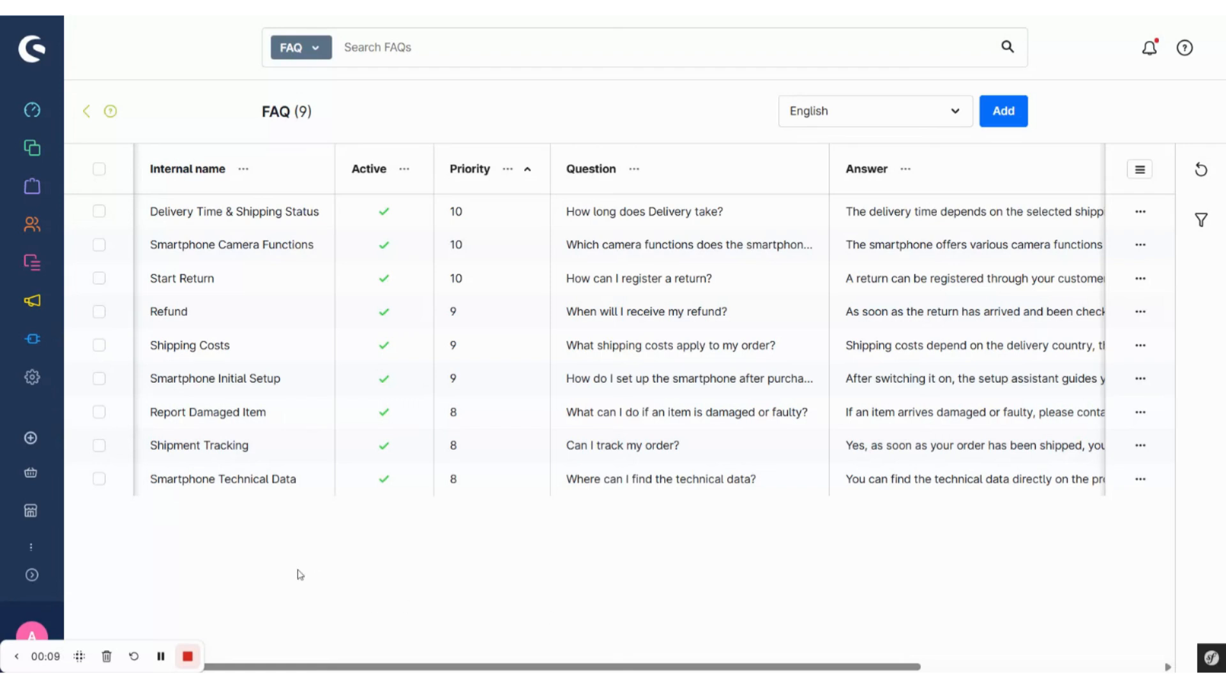
Step: Open the FAQ extension's further settings and examine the FAQ tab positioning, product description, indexing and TWIG code options
click(99, 112)
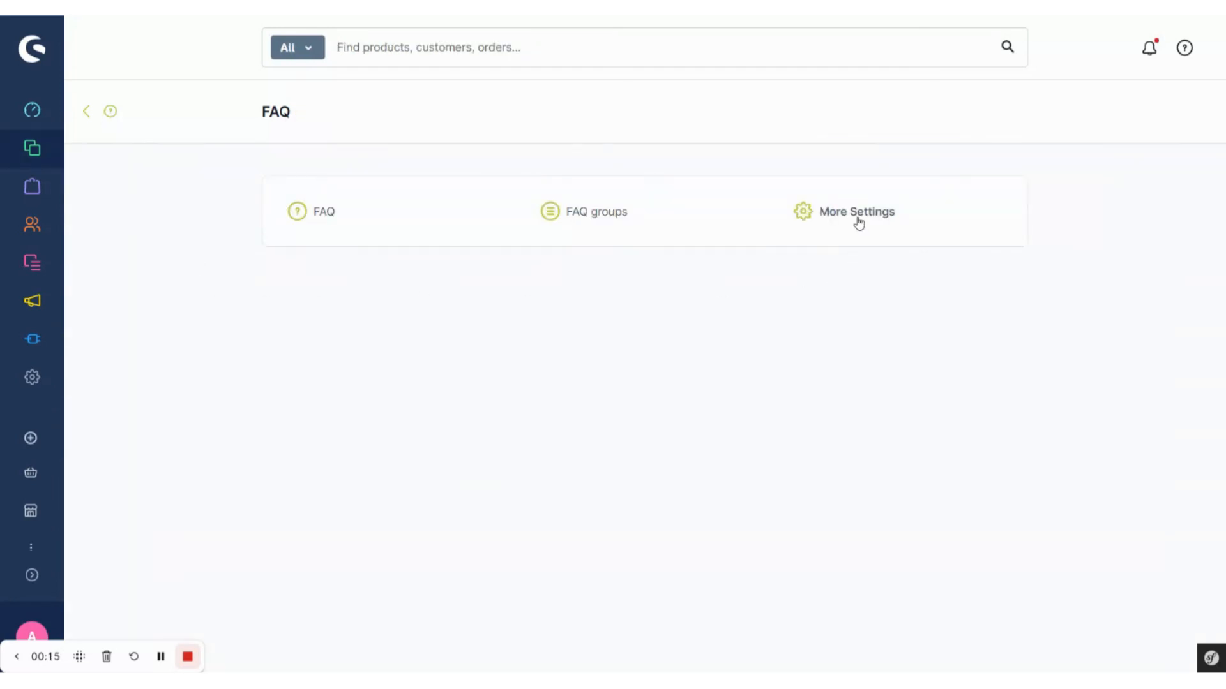
click(857, 217)
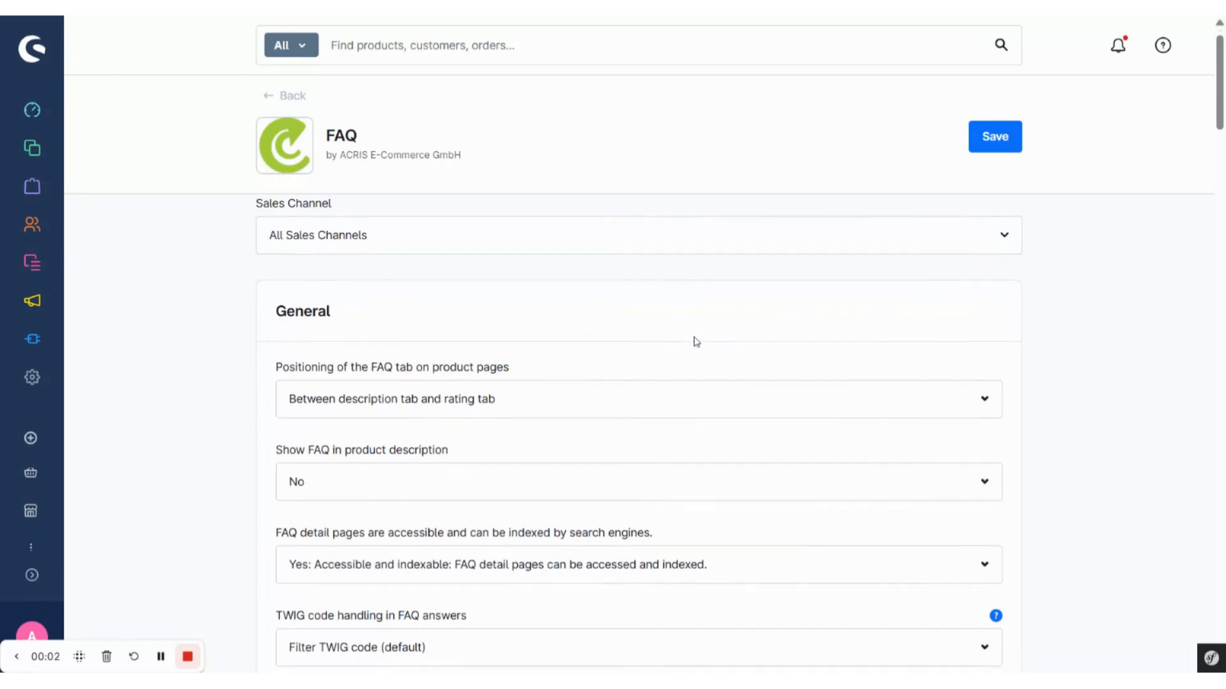
scroll(694, 342, down, 3)
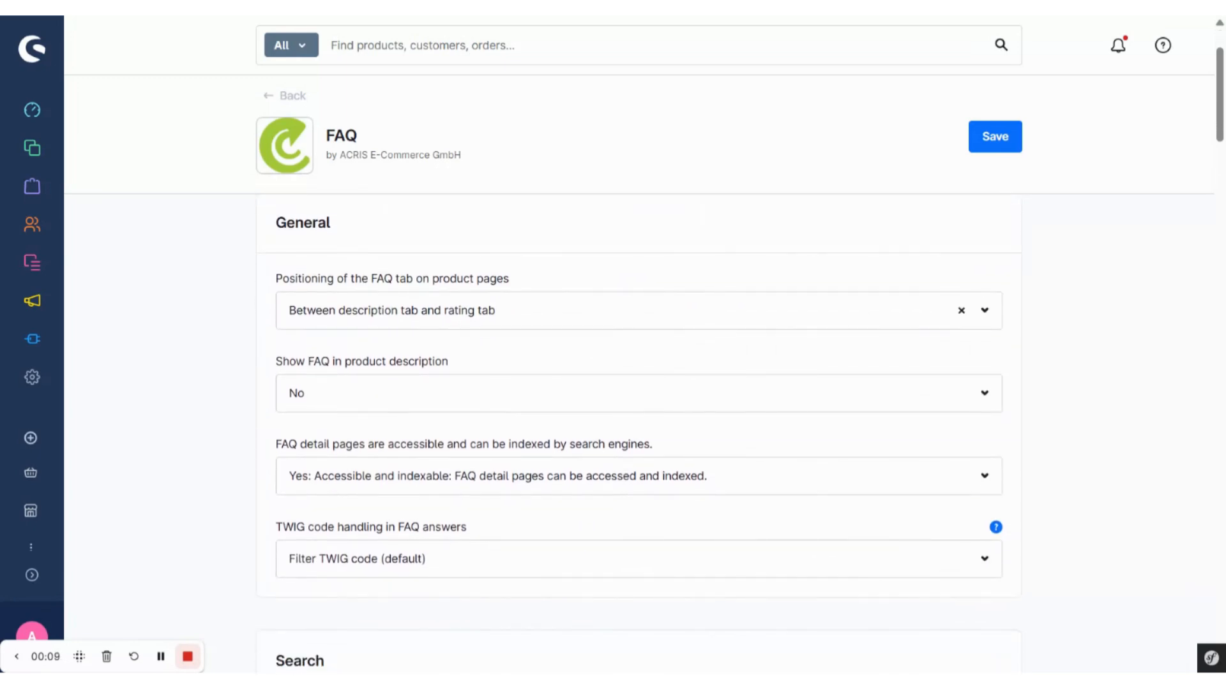
click(639, 311)
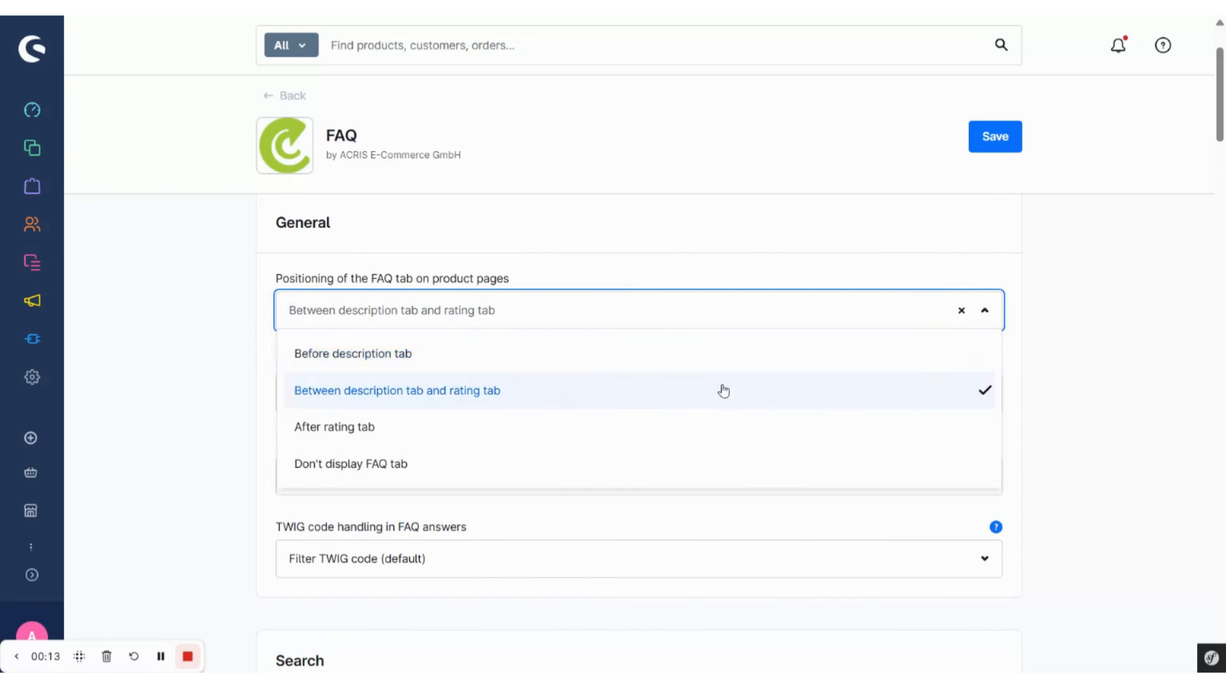
click(1032, 364)
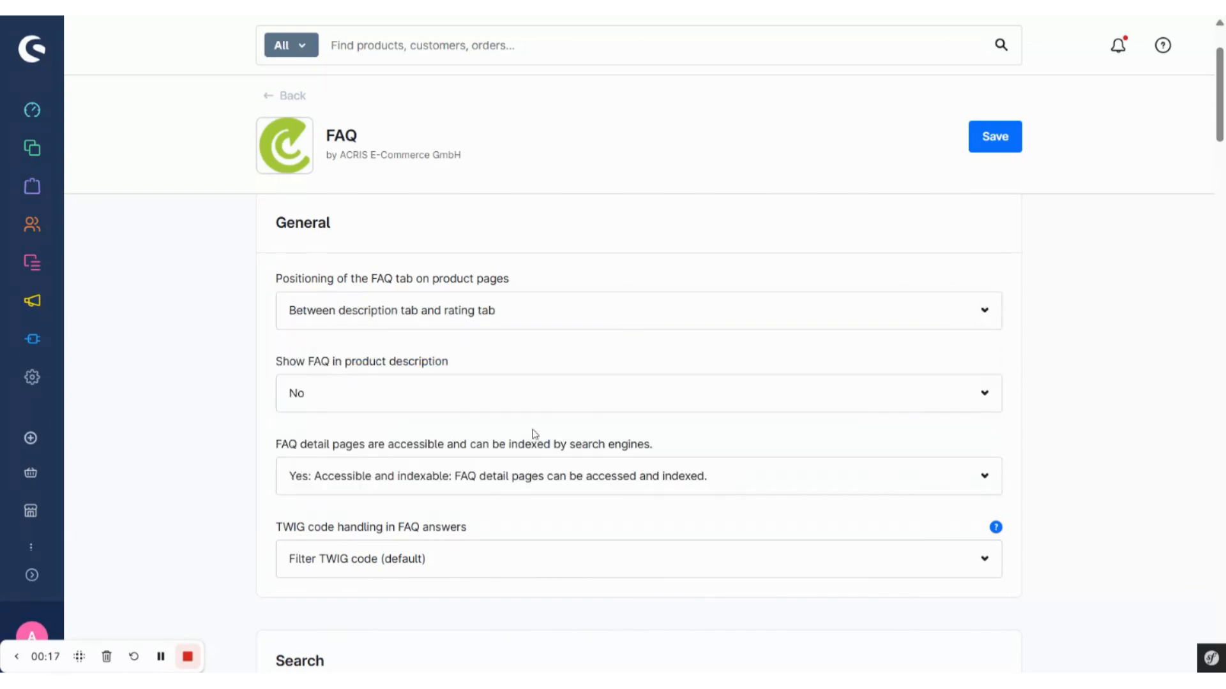
scroll(485, 415, down, 1)
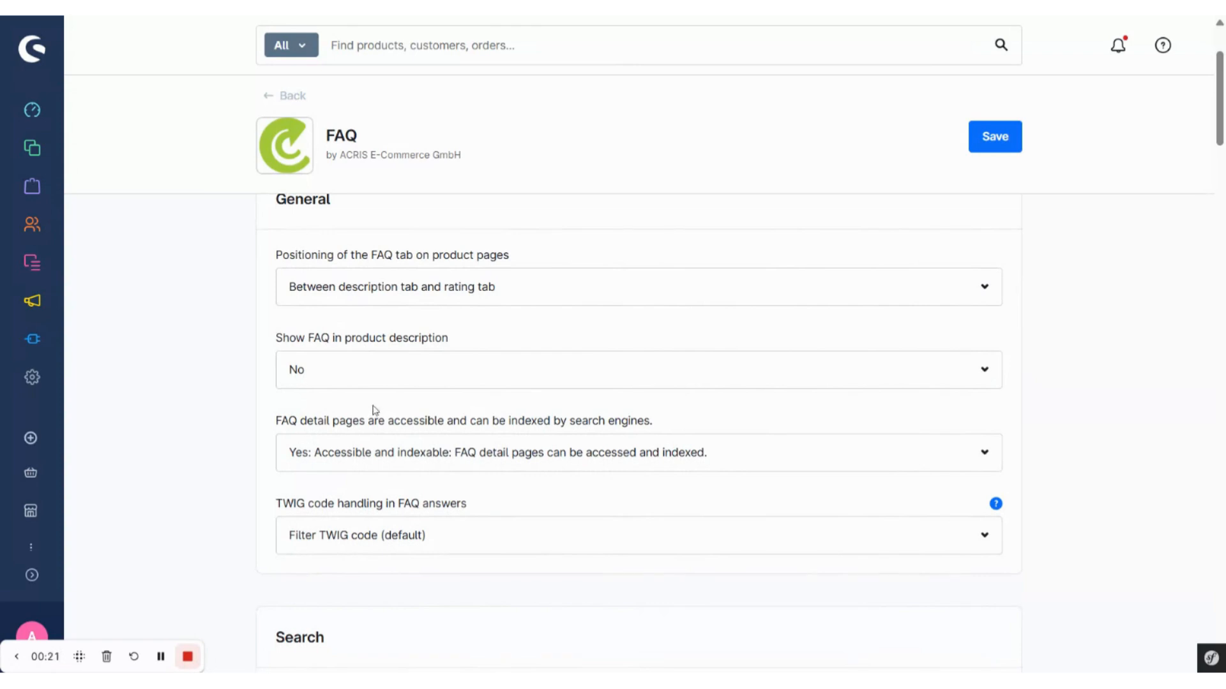
scroll(323, 396, down, 2)
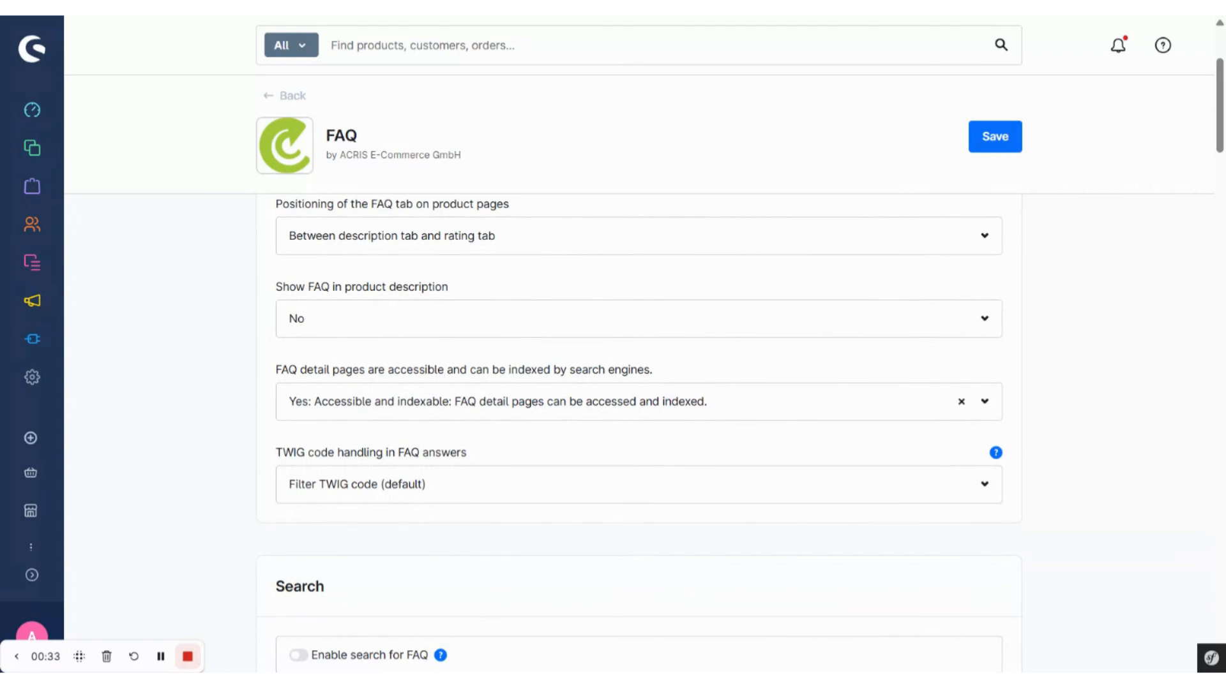
scroll(958, 408, down, 2)
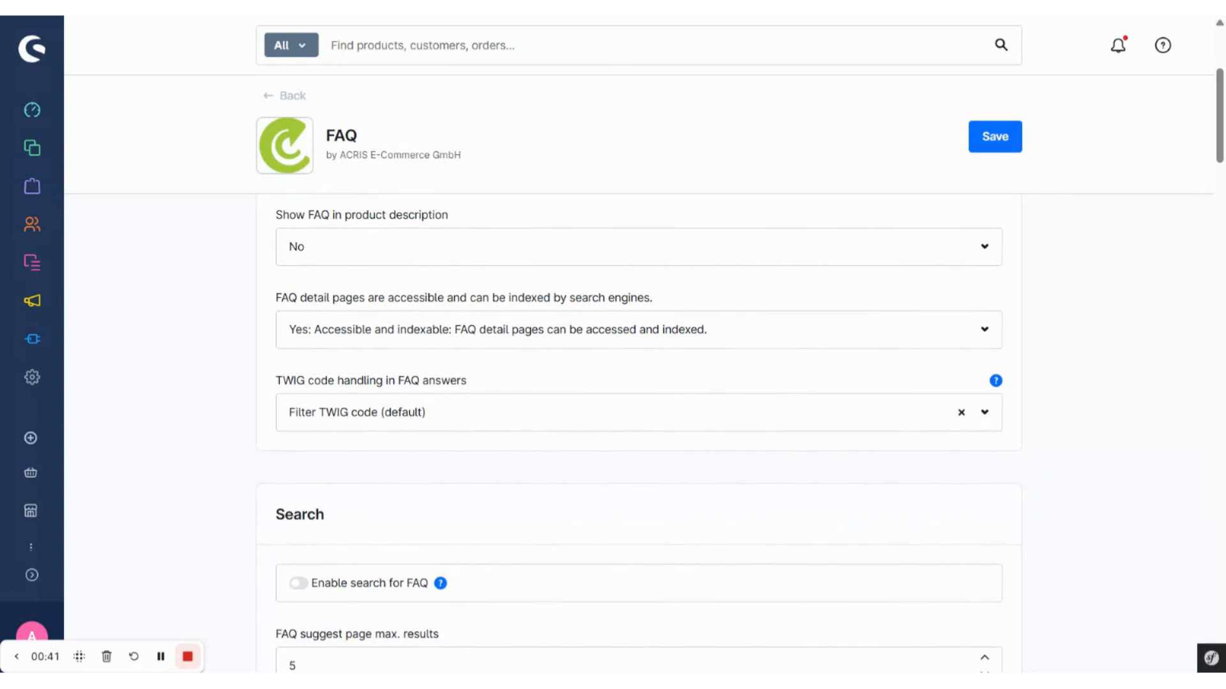
Step: Enable the search for FAQ in the extension's search settings
scroll(372, 480, down, 5)
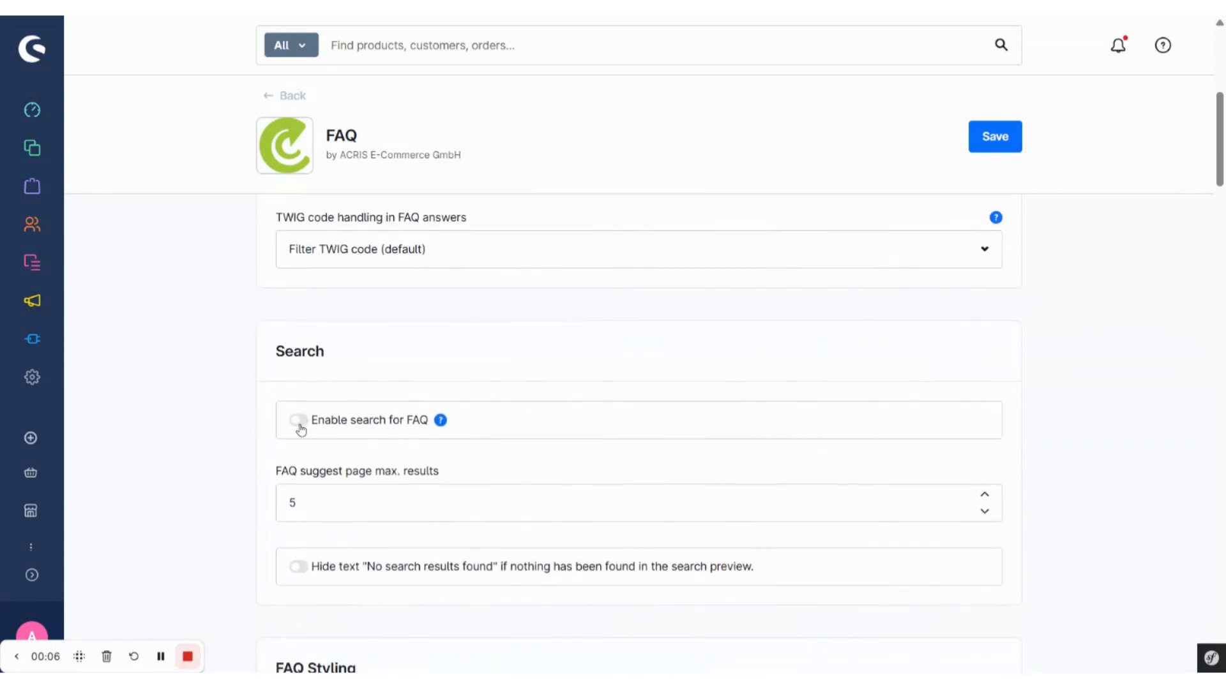
click(300, 423)
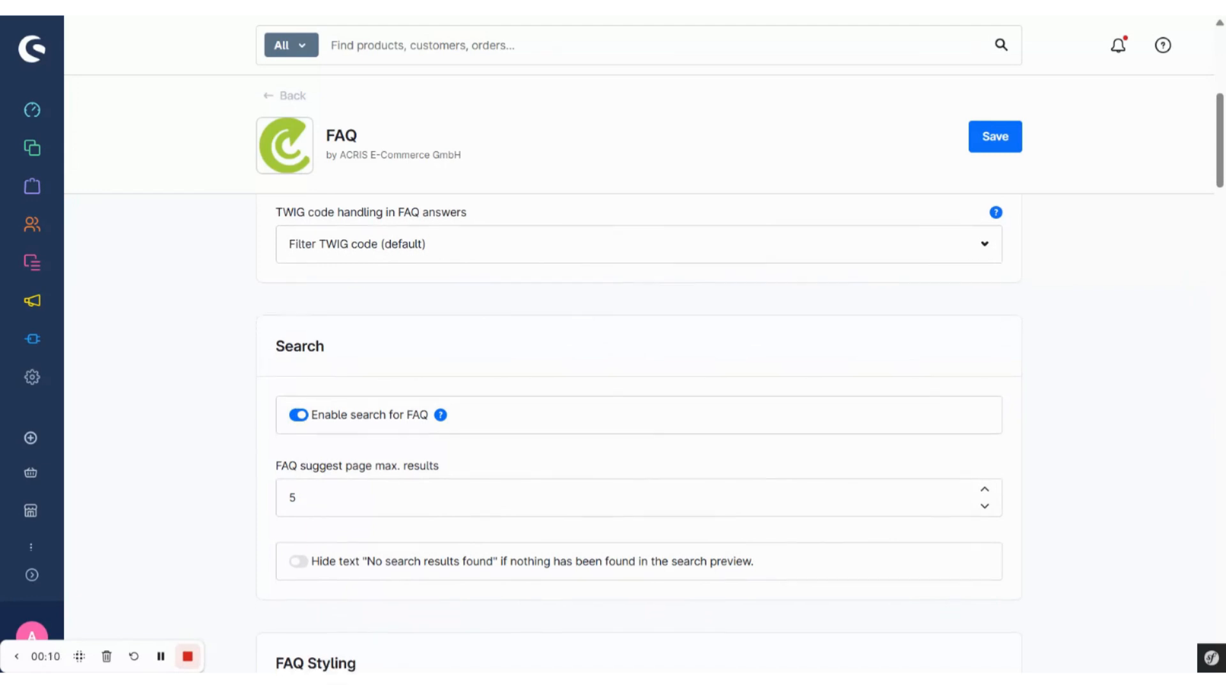
scroll(294, 456, down, 1)
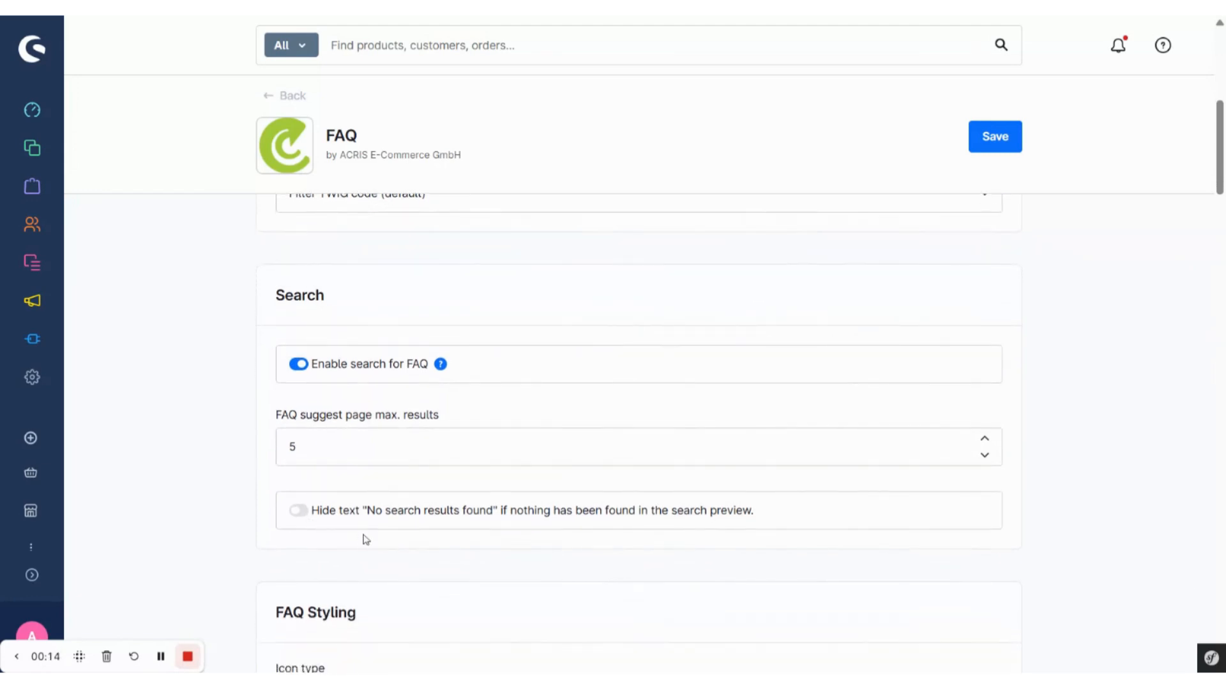
scroll(432, 536, down, 1)
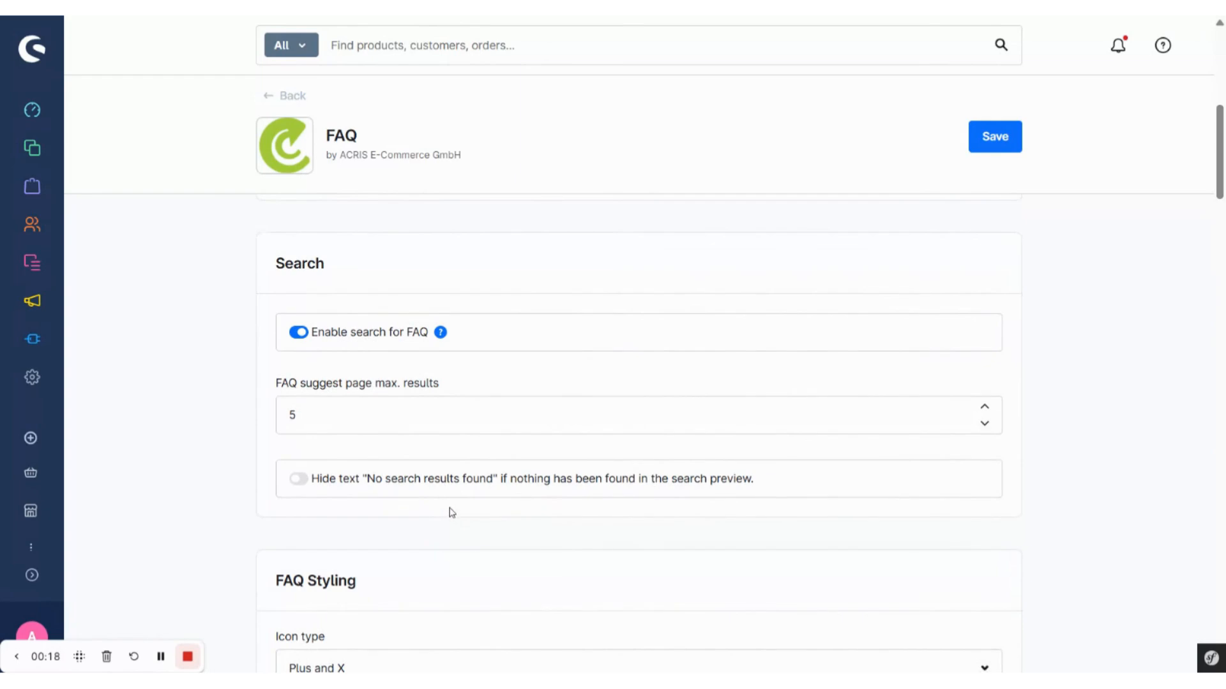
Step: Examine the FAQ styling settings for icons, question colors, font size and the HTML tags of questions, answers and groups
scroll(451, 513, down, 1)
scroll(433, 583, down, 4)
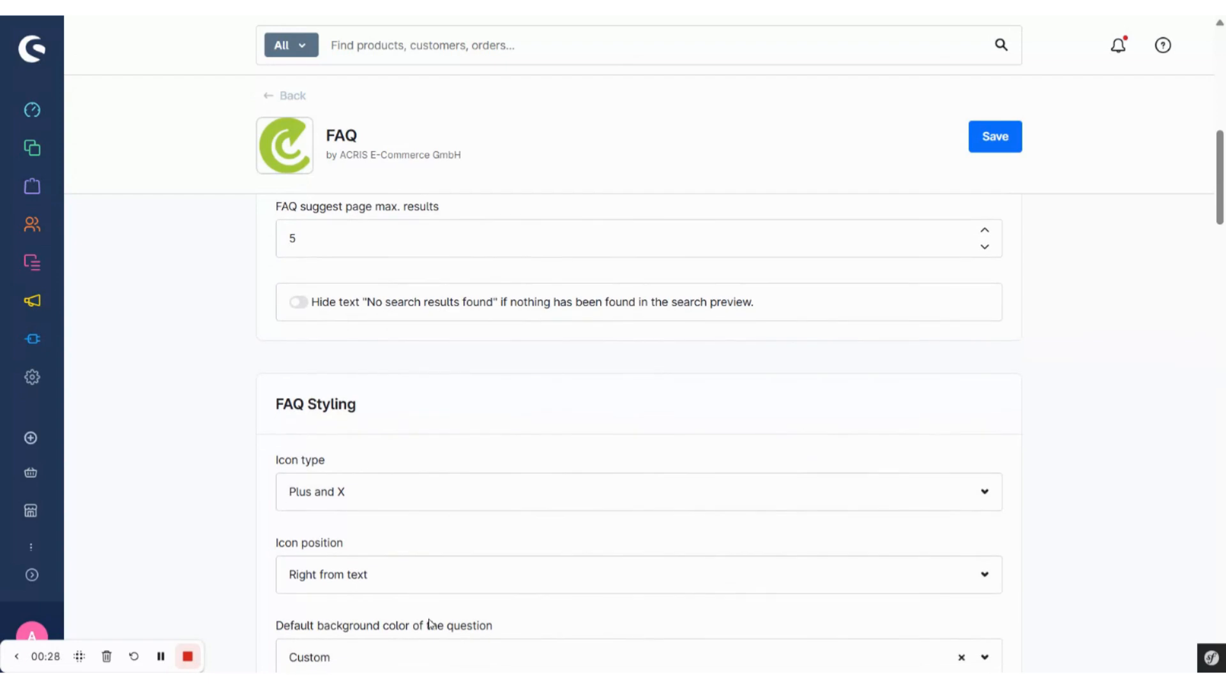
scroll(429, 625, down, 1)
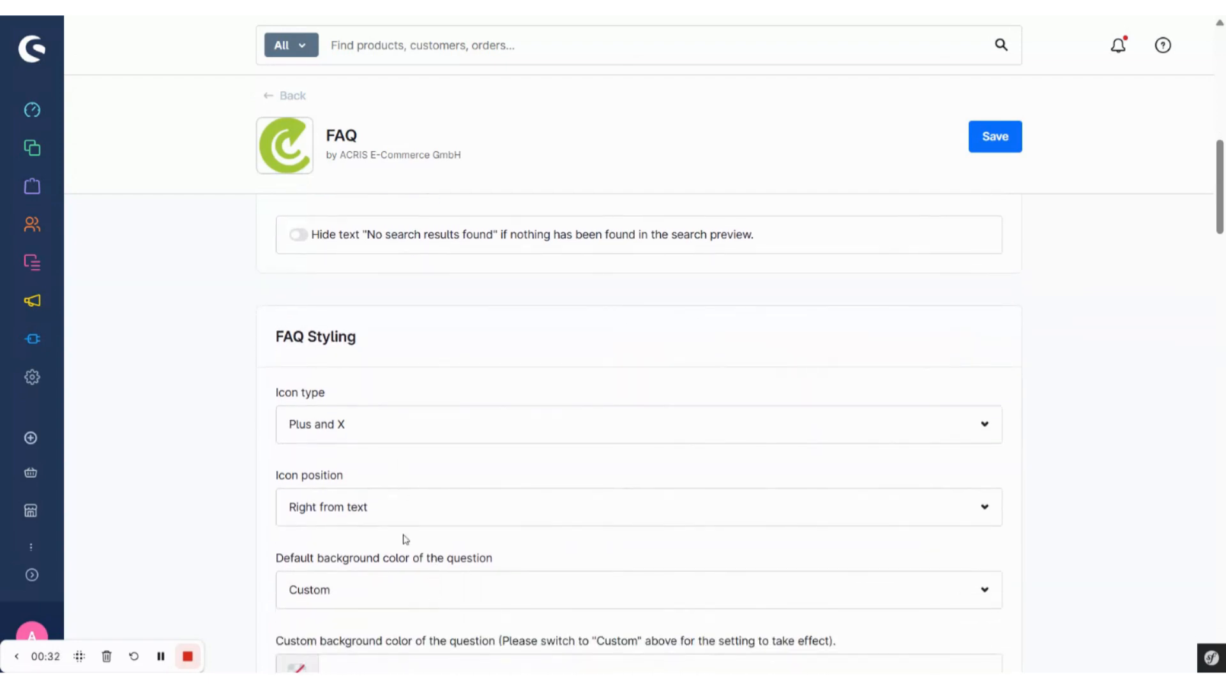
scroll(405, 539, down, 5)
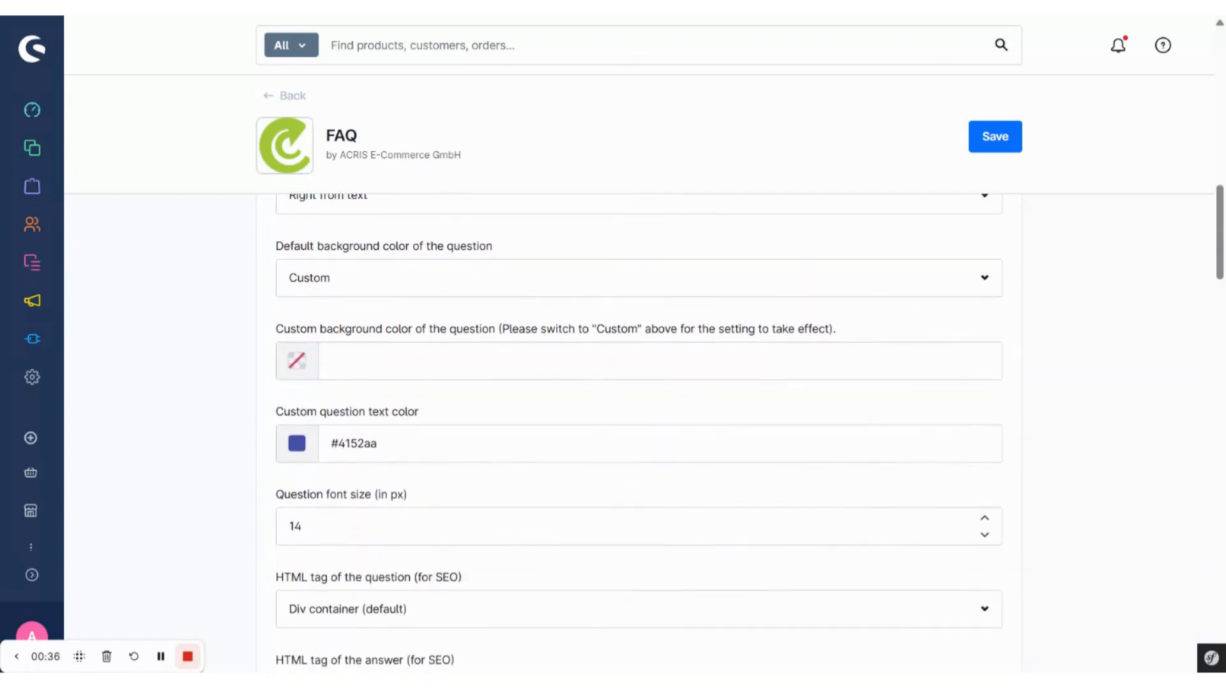
scroll(405, 539, down, 1)
scroll(405, 539, down, 1)
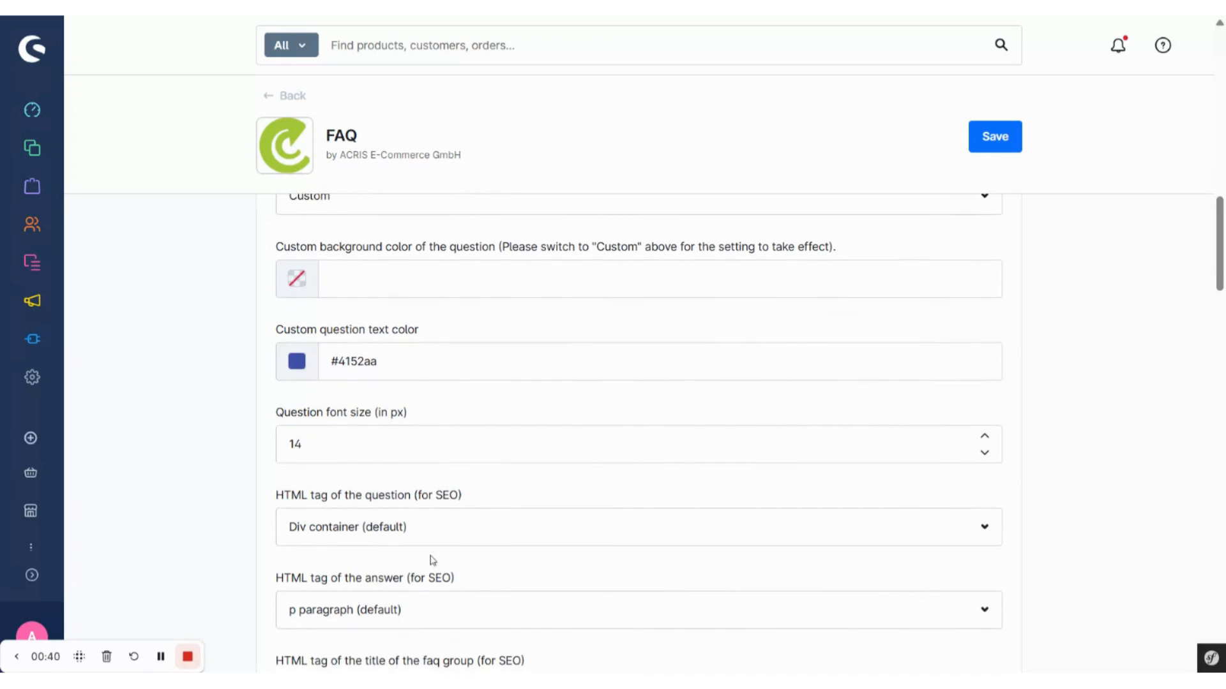
scroll(433, 561, down, 1)
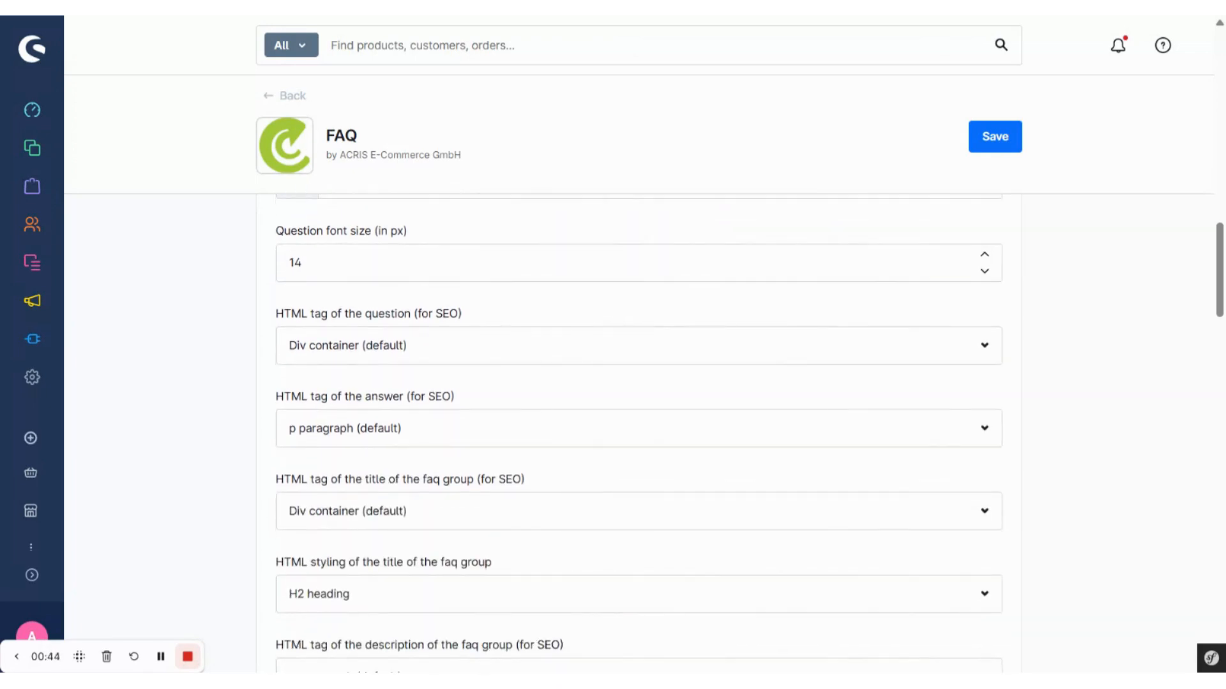
scroll(433, 539, down, 2)
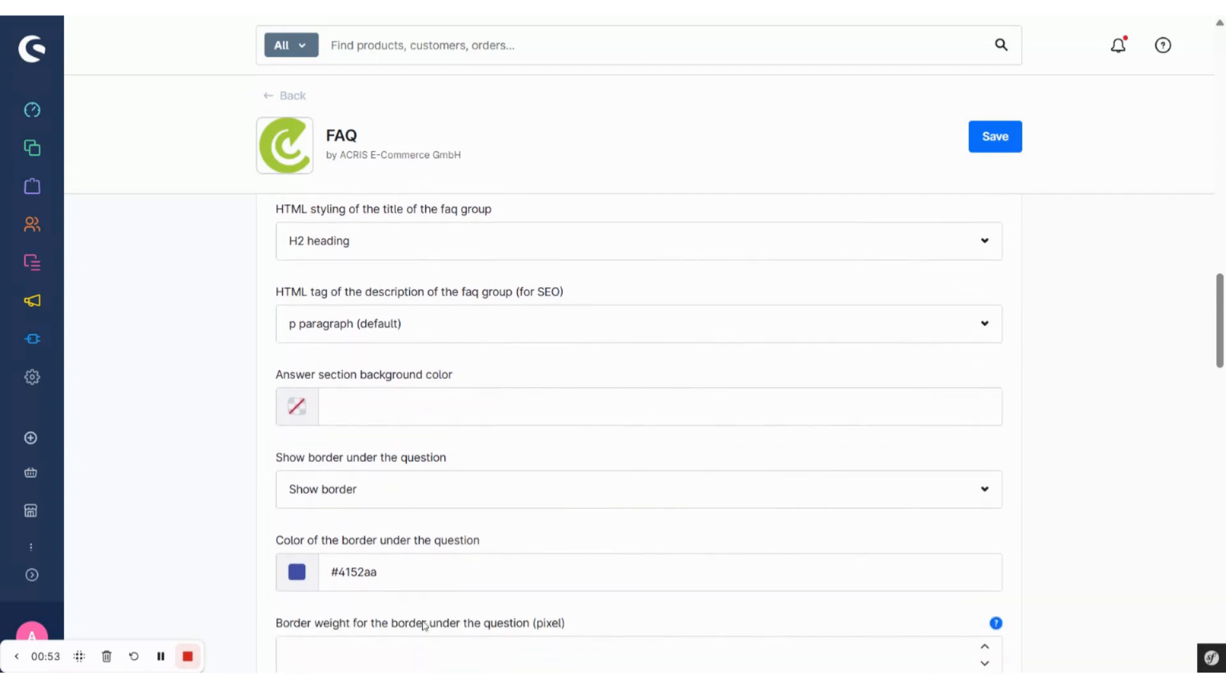
Step: Review the border and padding settings, followed by the FAQ groups, FAQ video, keyword matching and faq-ai.txt settings
scroll(425, 626, down, 4)
scroll(424, 625, down, 8)
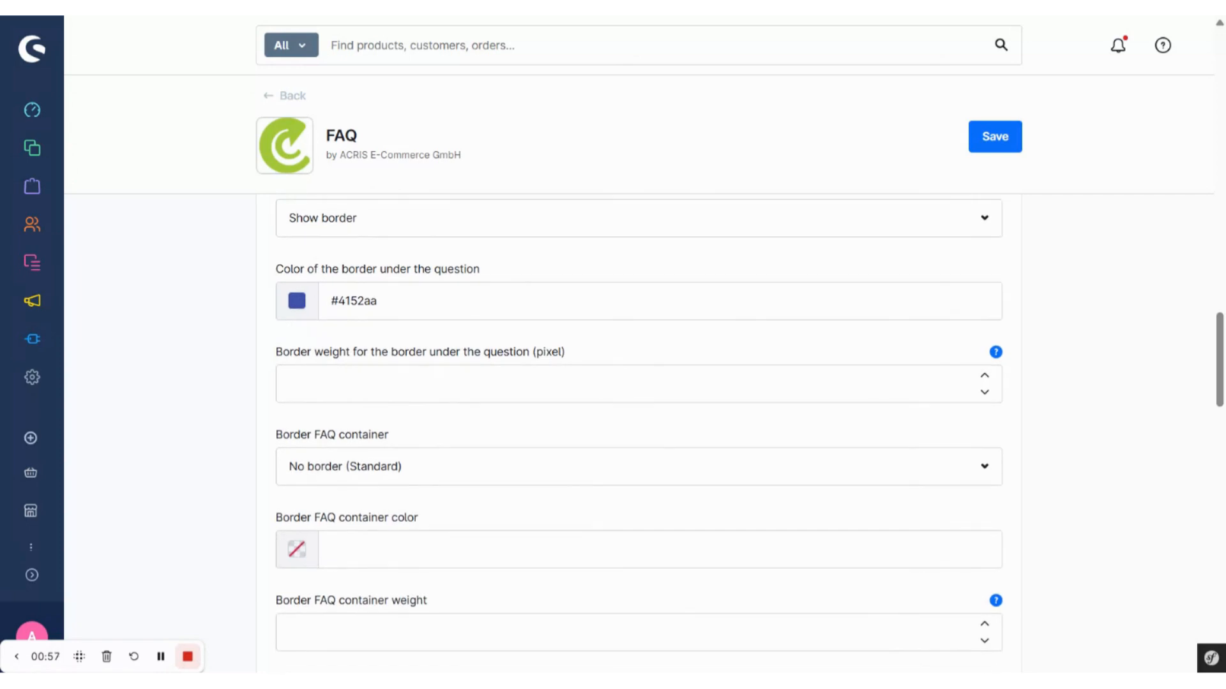
scroll(638, 434, down, 10)
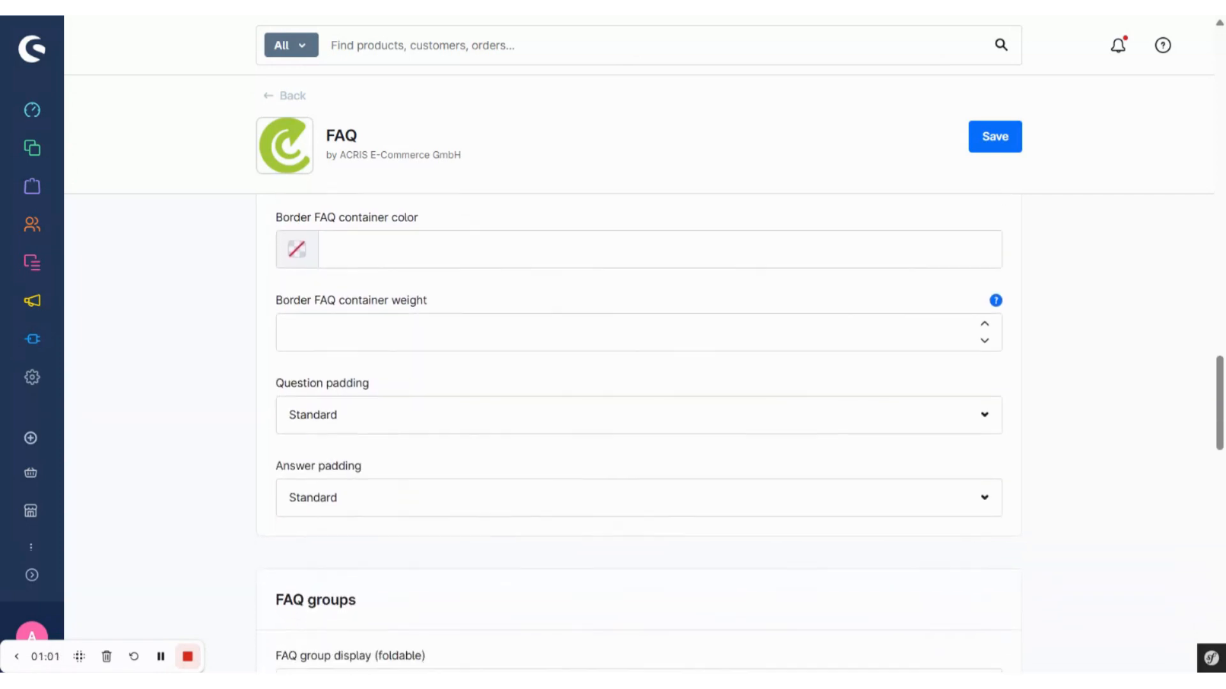
scroll(638, 434, down, 10)
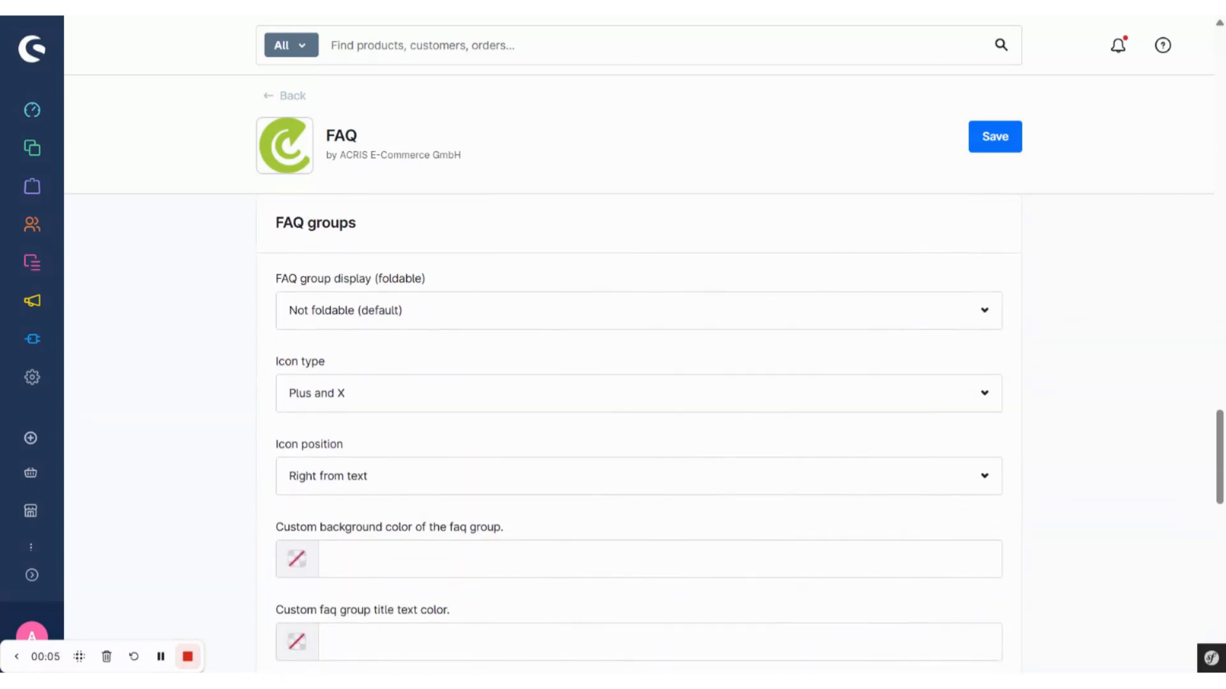
scroll(638, 434, down, 9)
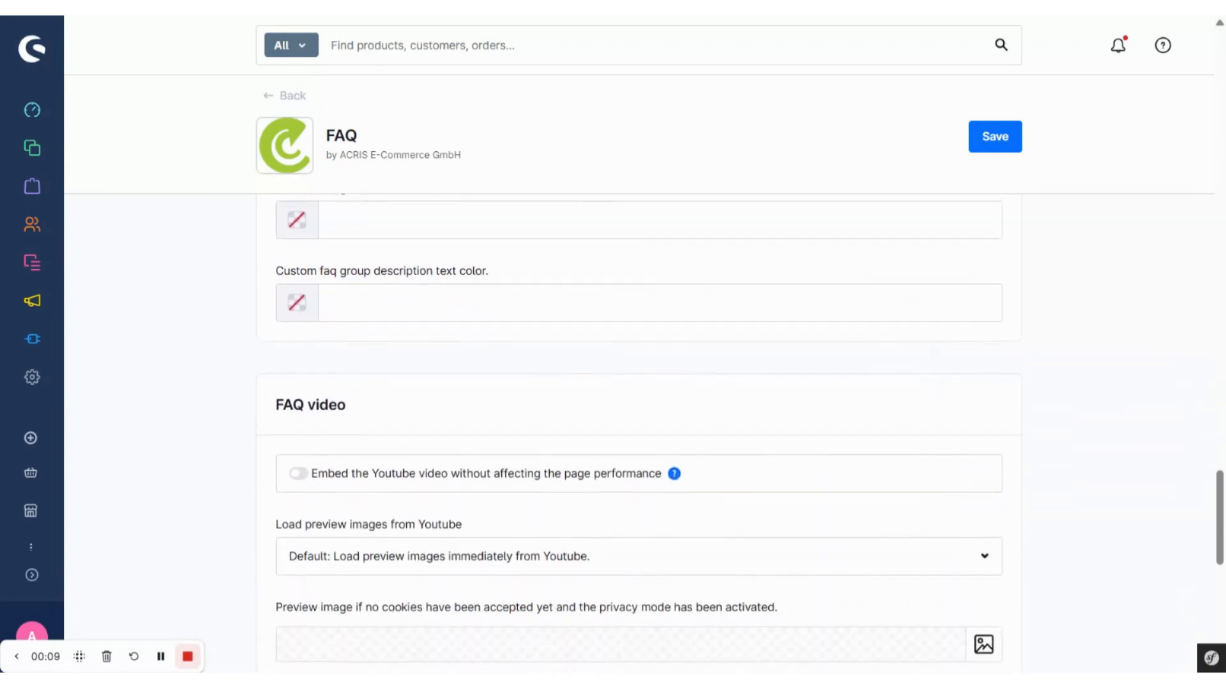
scroll(639, 434, down, 9)
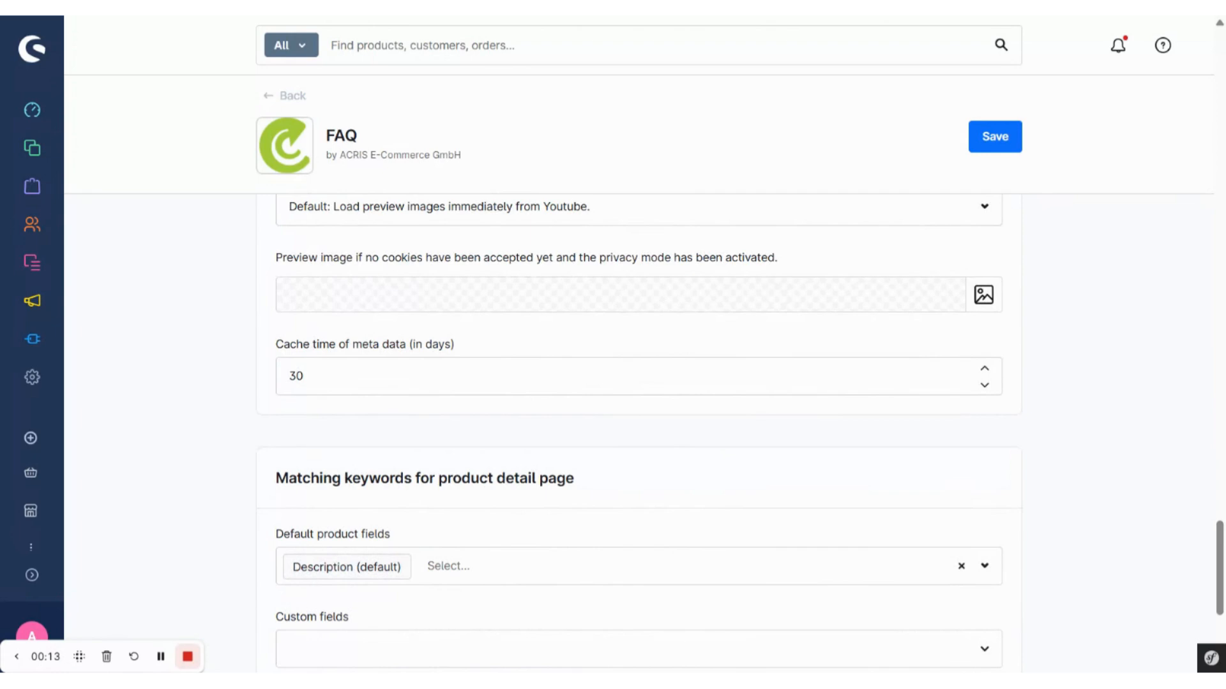
scroll(638, 434, down, 3)
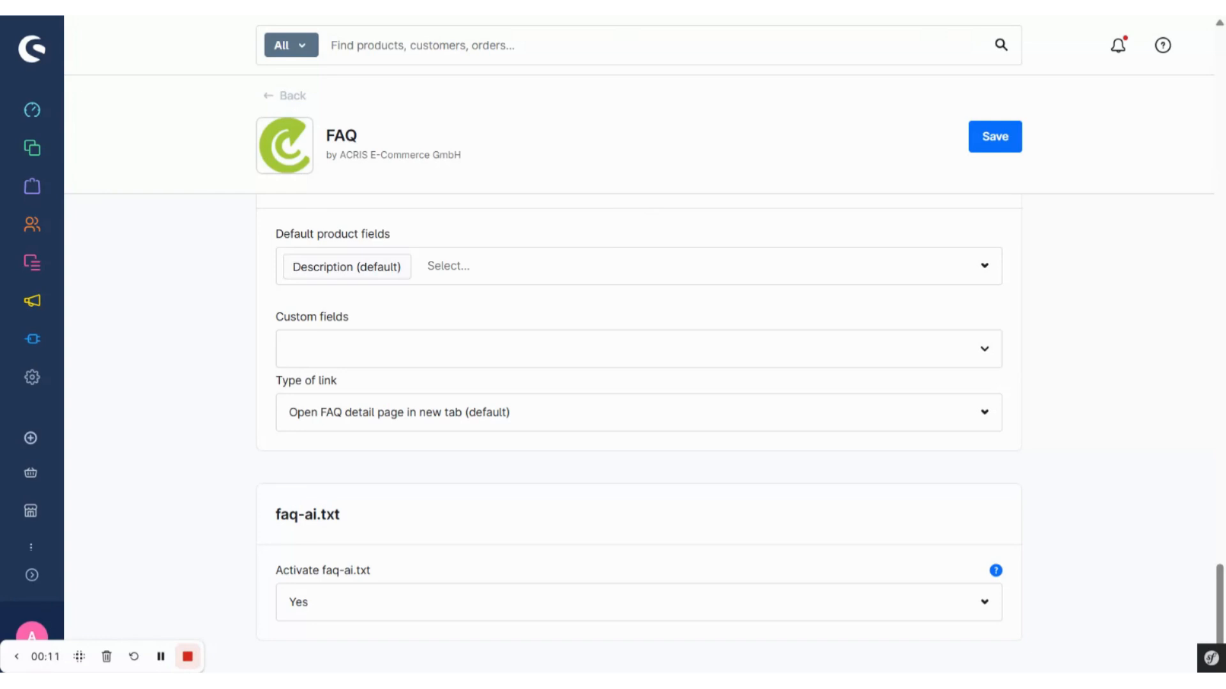
Step: Open the Frequently Asked Questions layout in Shopping Experiences and go to its empty block section
mouse_move(45, 268)
click(97, 266)
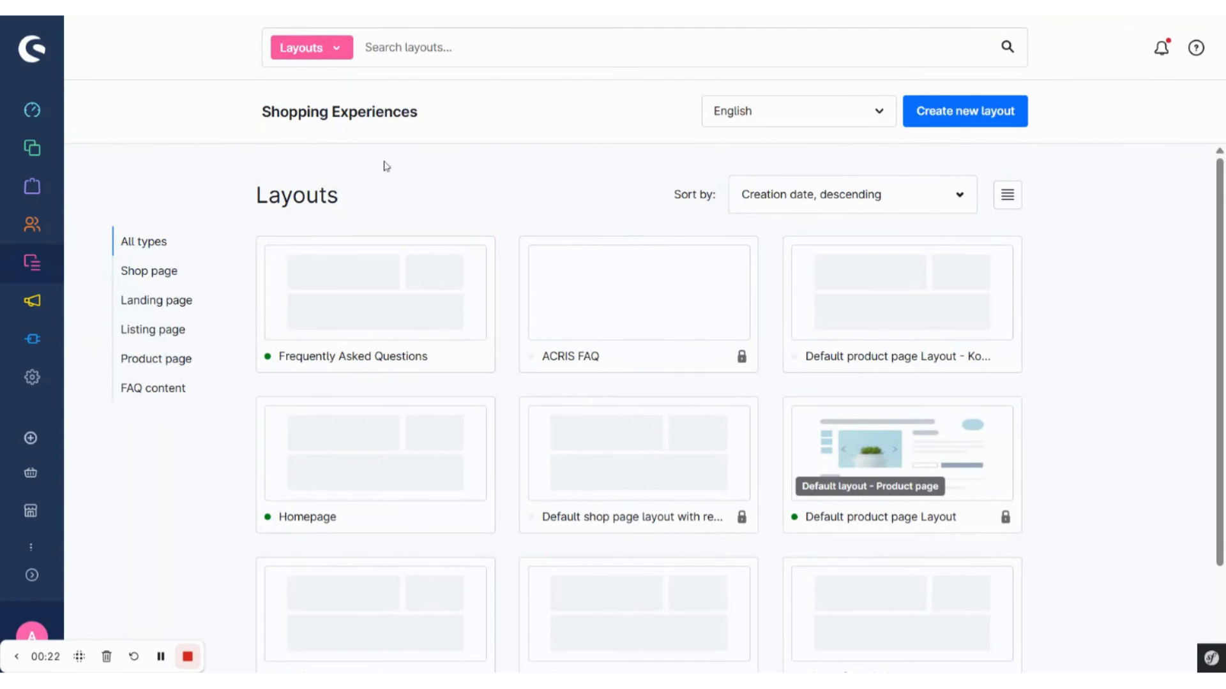
click(356, 324)
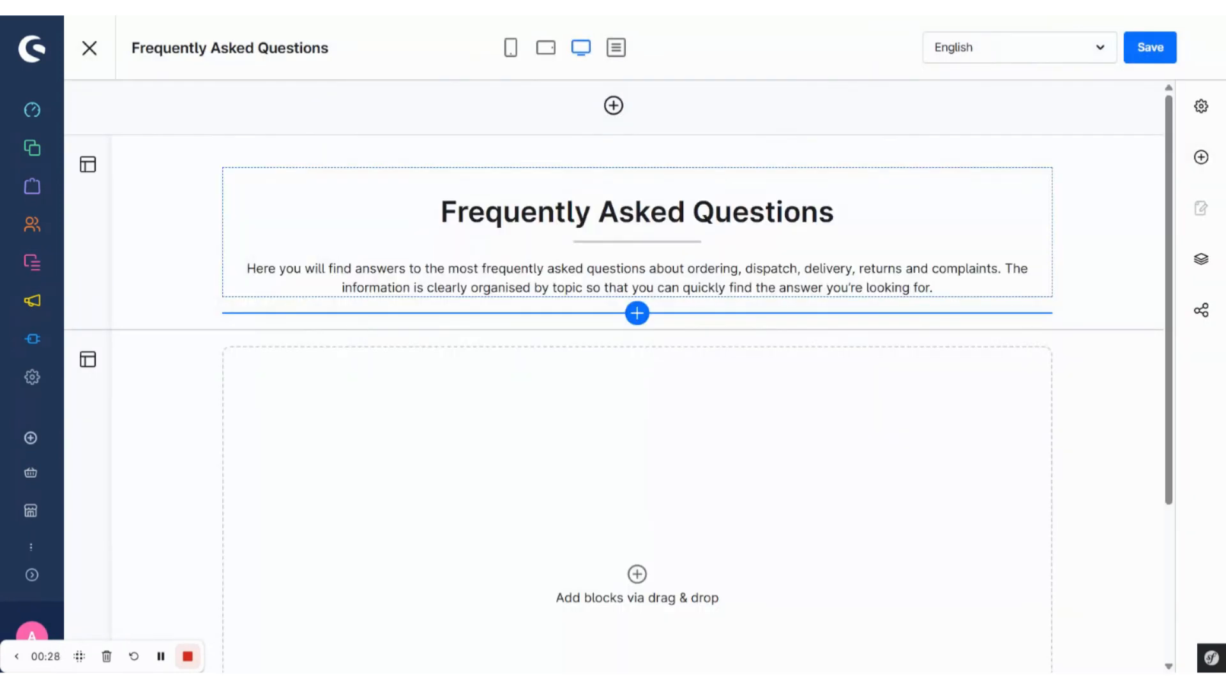
scroll(385, 433, down, 3)
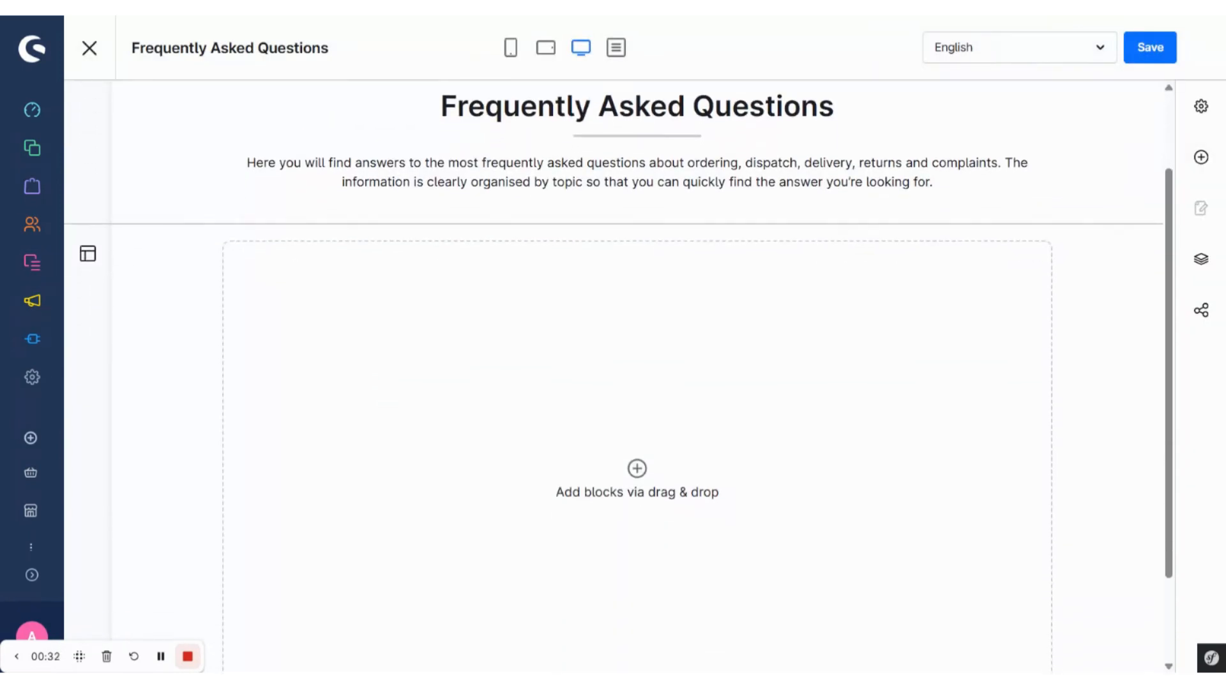
Step: Add an FAQ Groups block from the ACRIS FAQ category to the empty section below the introduction text
click(637, 468)
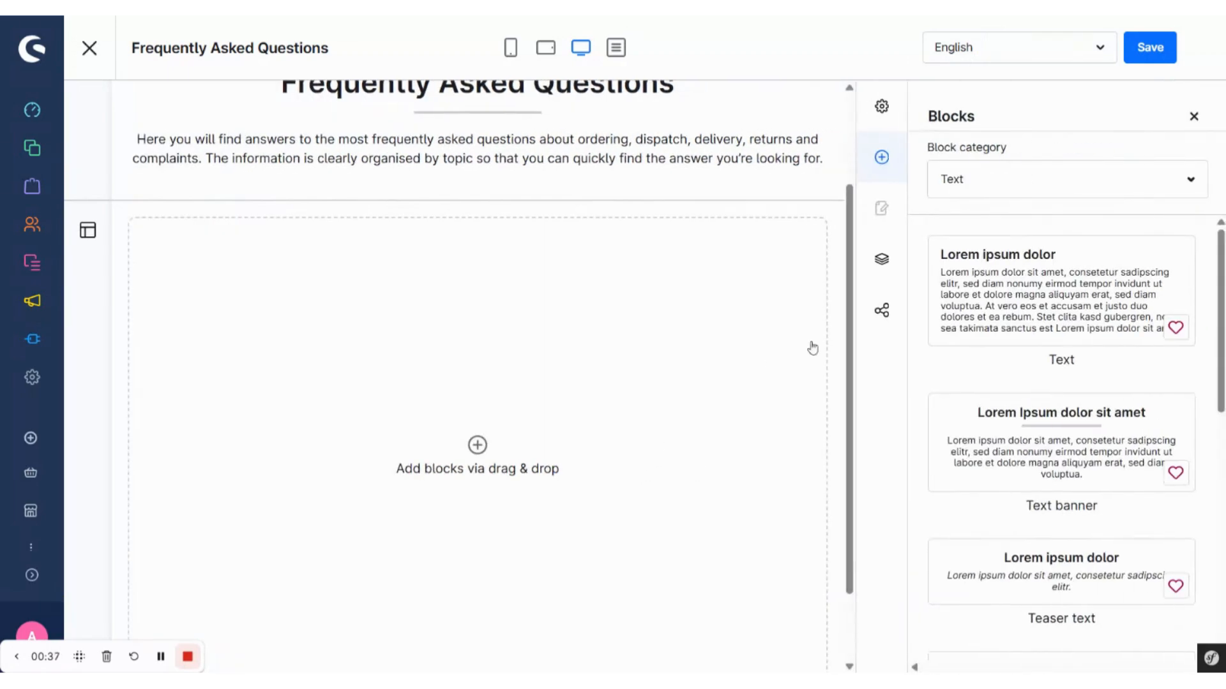
click(1022, 180)
scroll(1006, 342, down, 3)
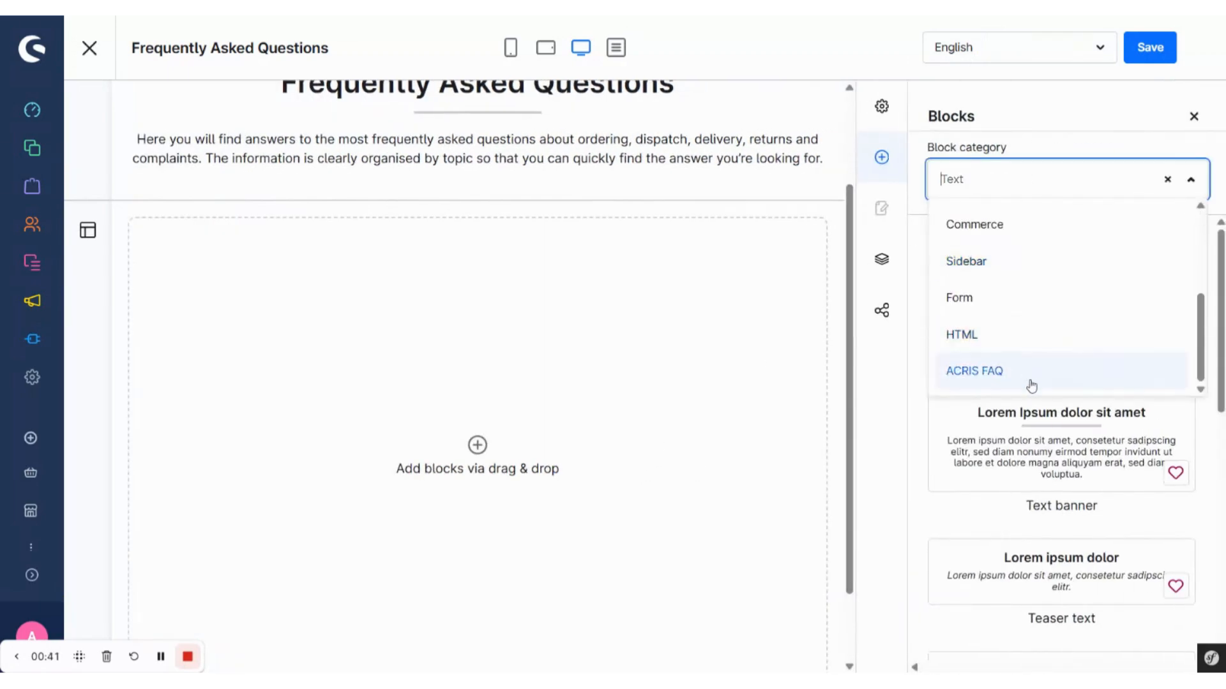
click(1030, 382)
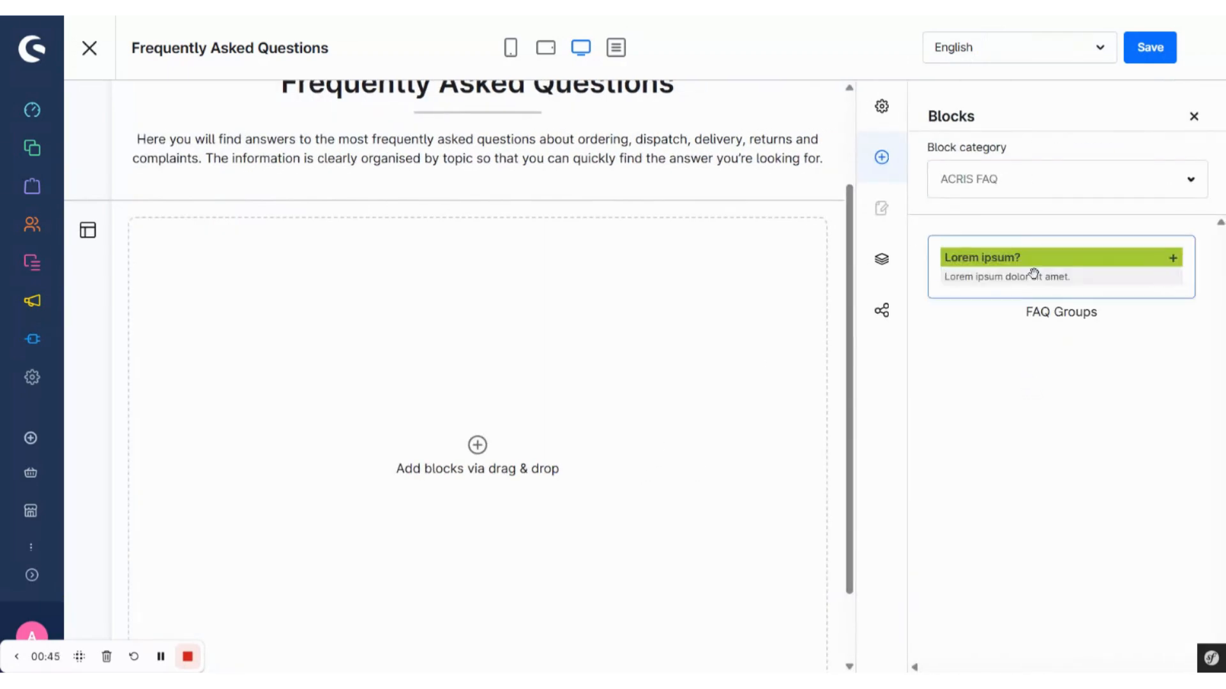
drag(1034, 275, 653, 470)
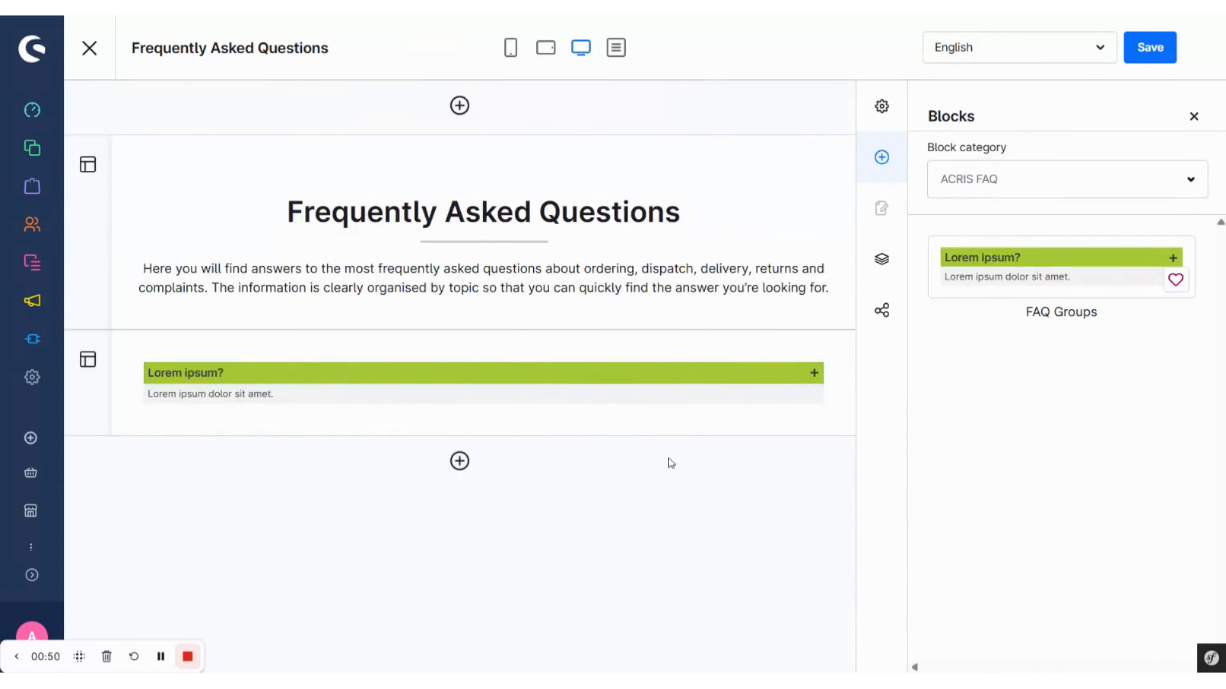
Step: Open the element settings of the FAQ Groups block and keep its groups loaded by manual assignment
click(771, 387)
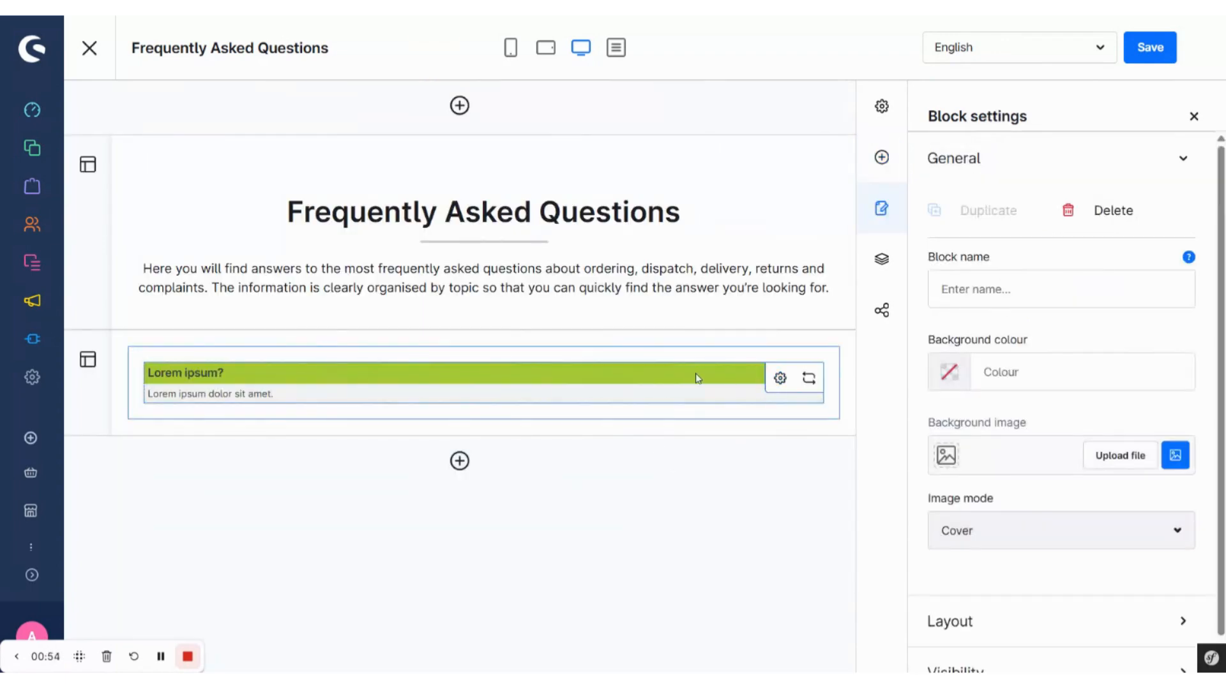
click(780, 379)
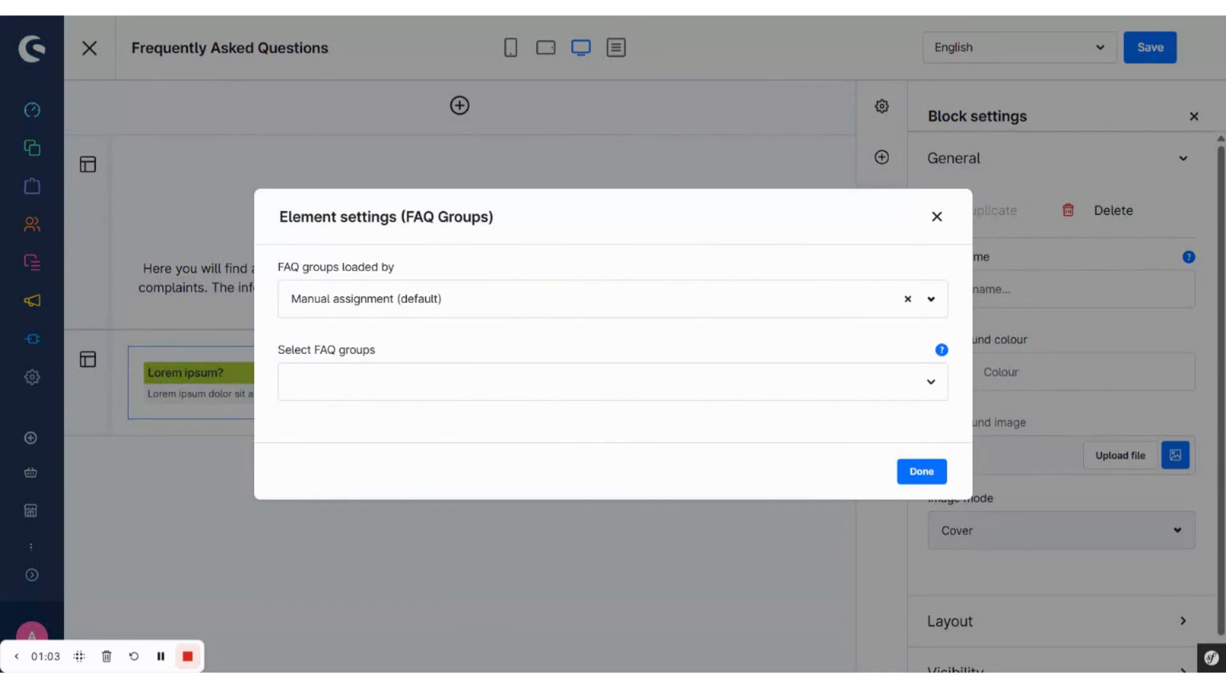
click(586, 299)
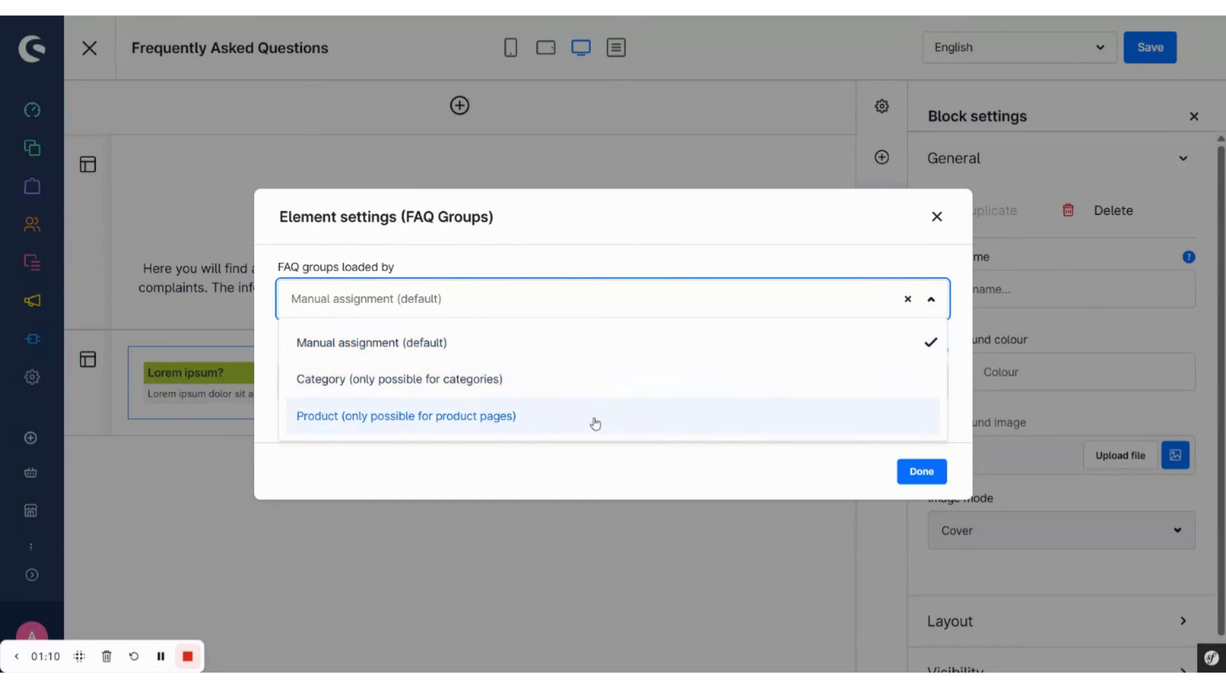
click(753, 252)
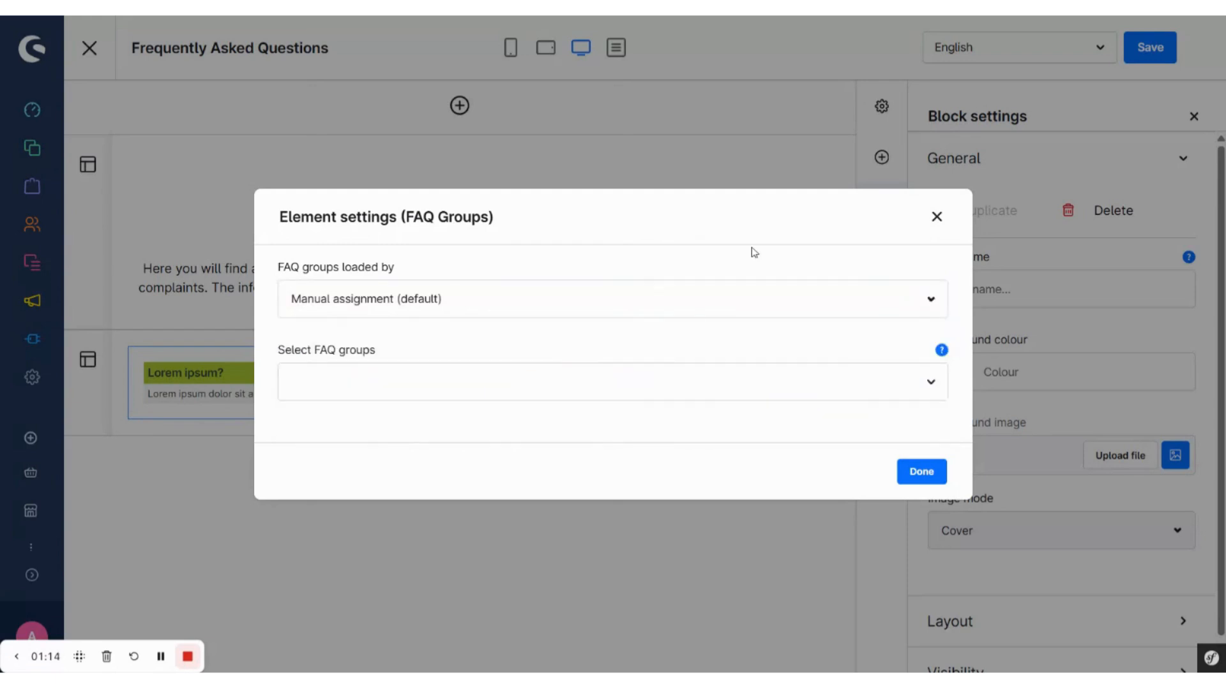
Step: Assign the FAQ groups Delivery & Shipping and Returns and Complaints to the element and save the layout
click(590, 382)
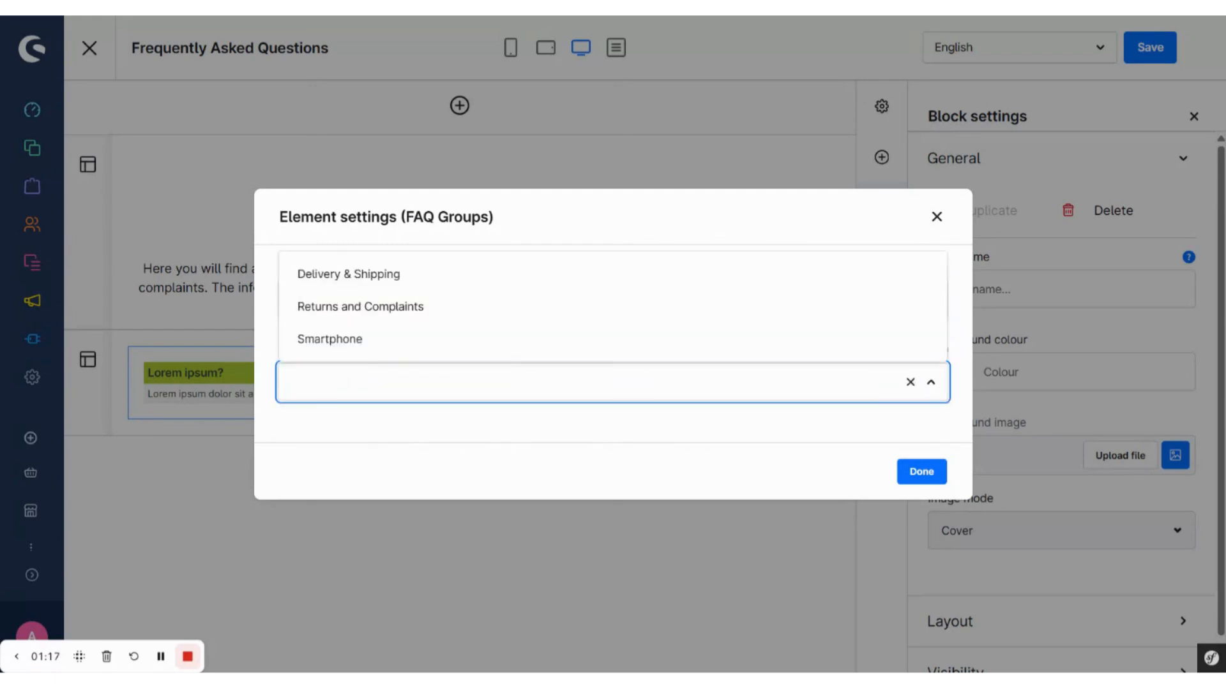
click(648, 274)
click(631, 314)
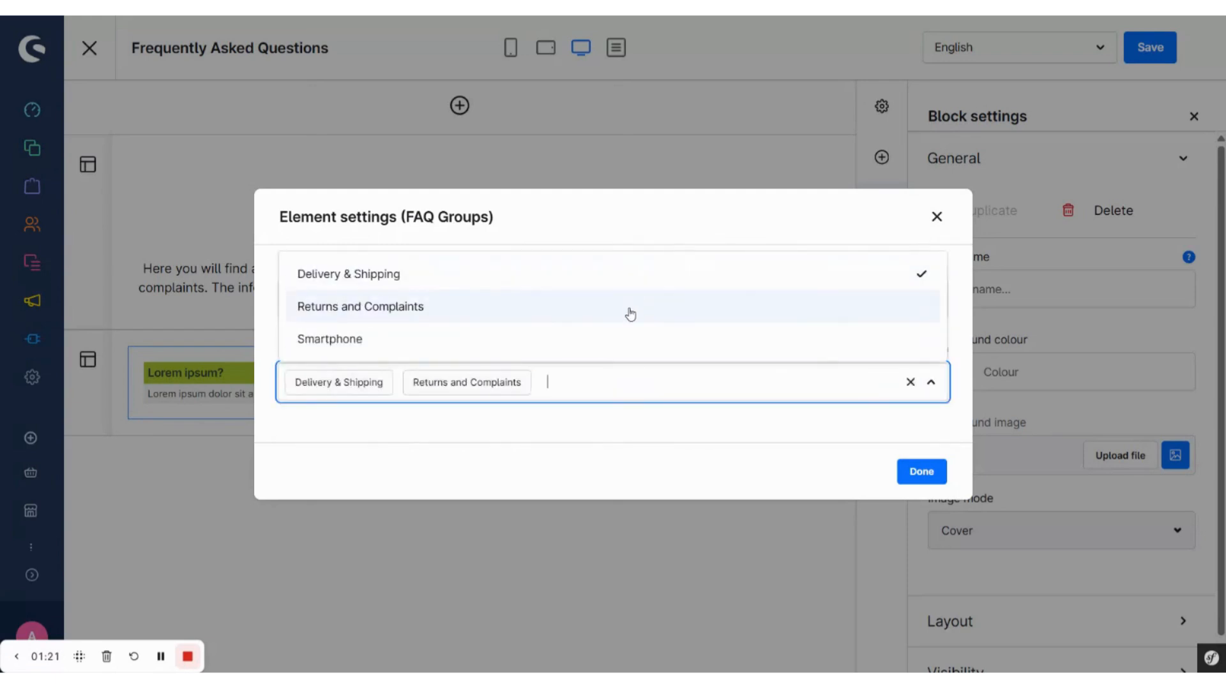
click(629, 434)
click(914, 480)
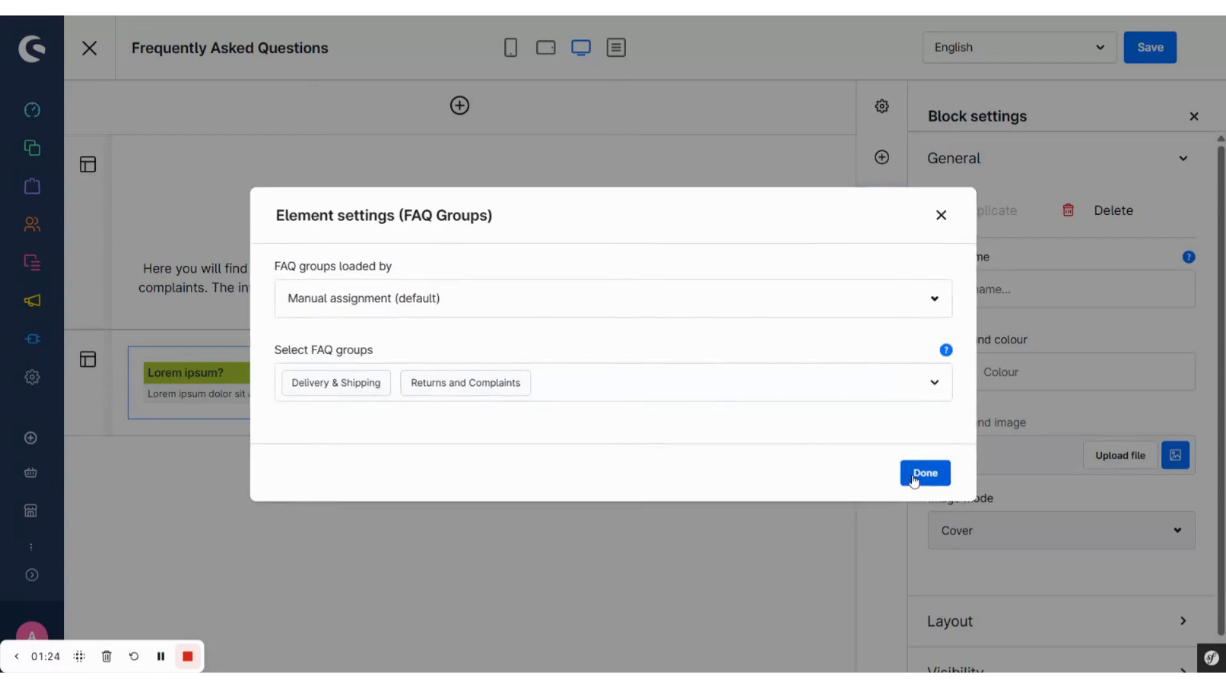
click(1149, 48)
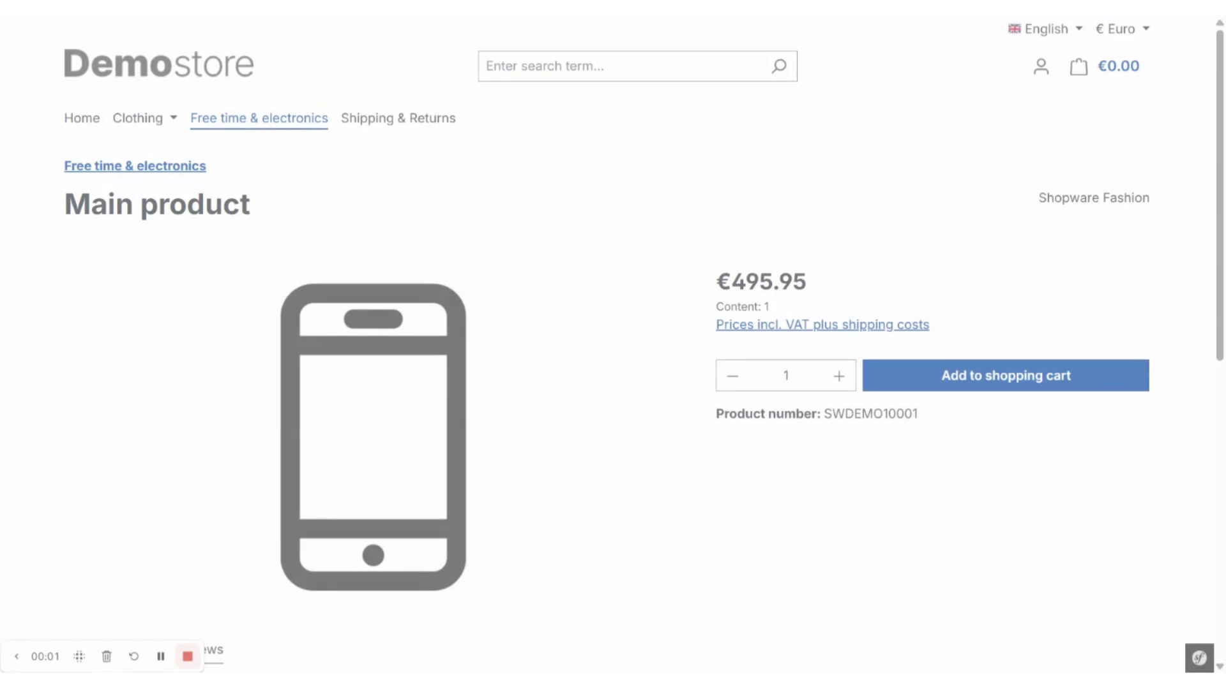
Step: Switch to the Demostore storefront and review the FAQ groups shown on the Main product page
scroll(596, 358, down, 5)
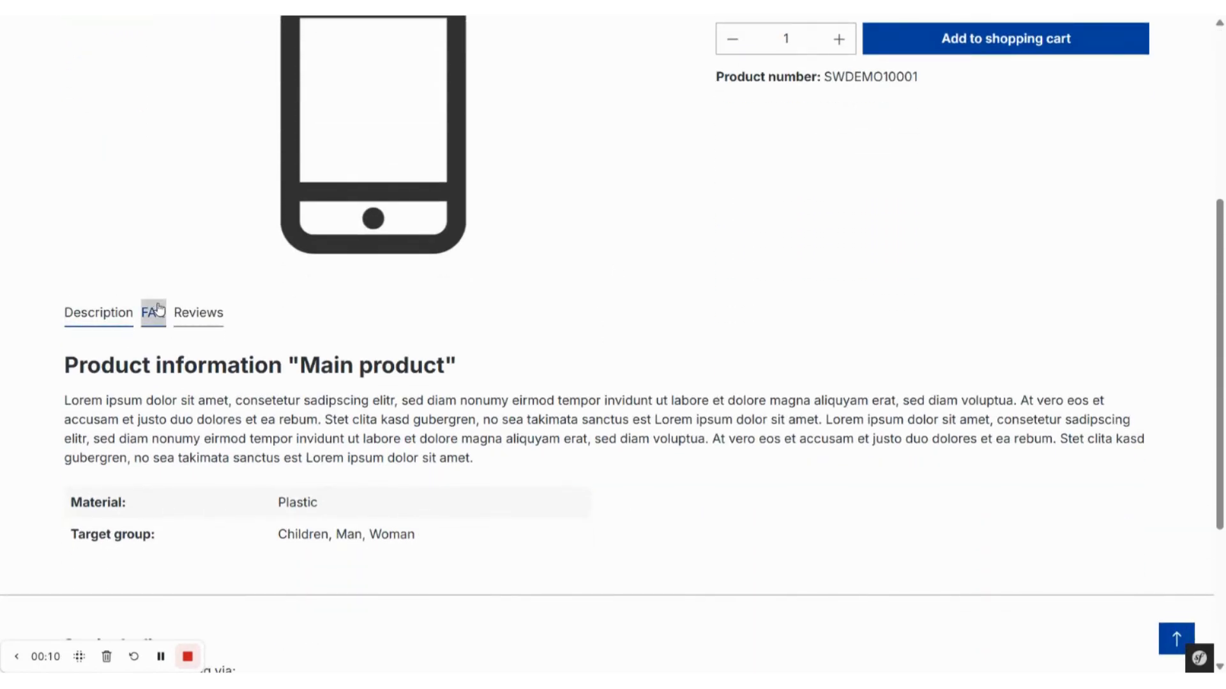
click(153, 317)
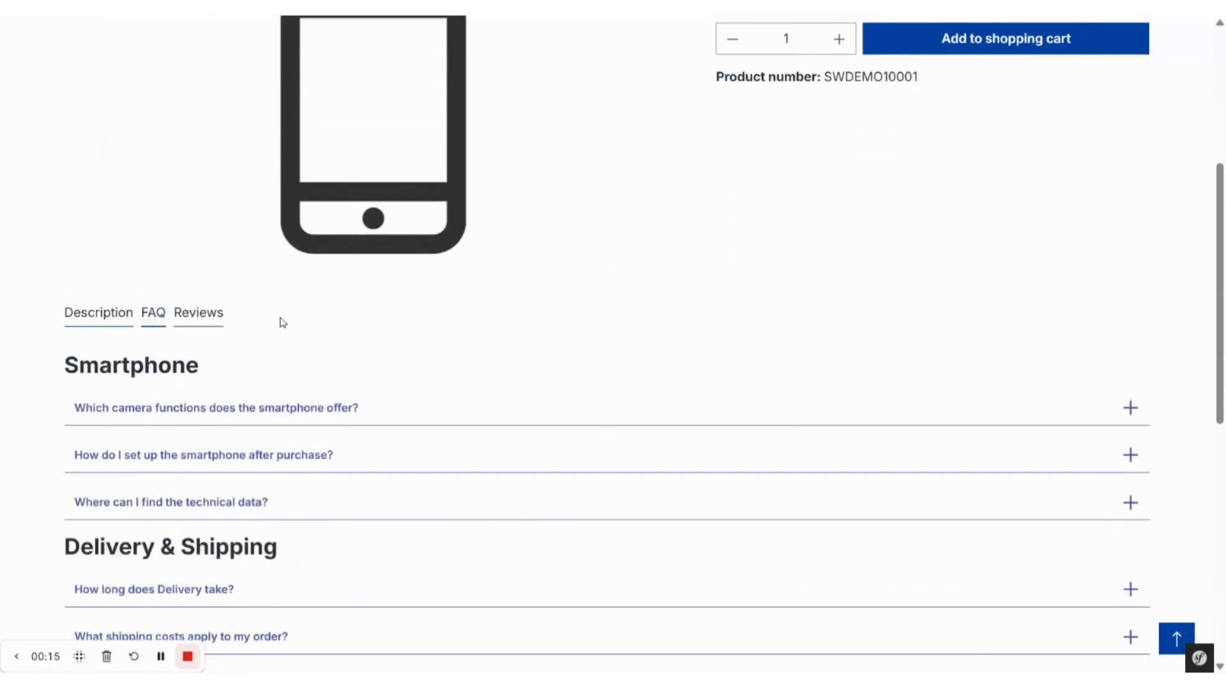
scroll(279, 320, down, 2)
scroll(606, 344, down, 2)
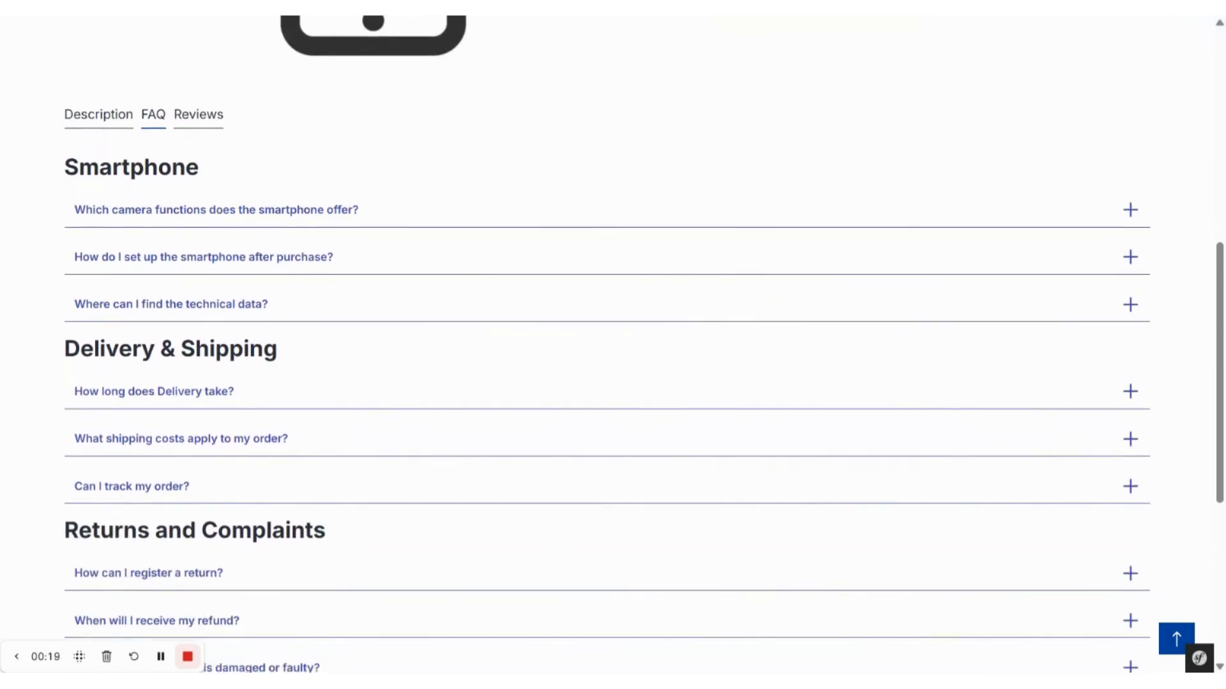
scroll(607, 345, up, 1)
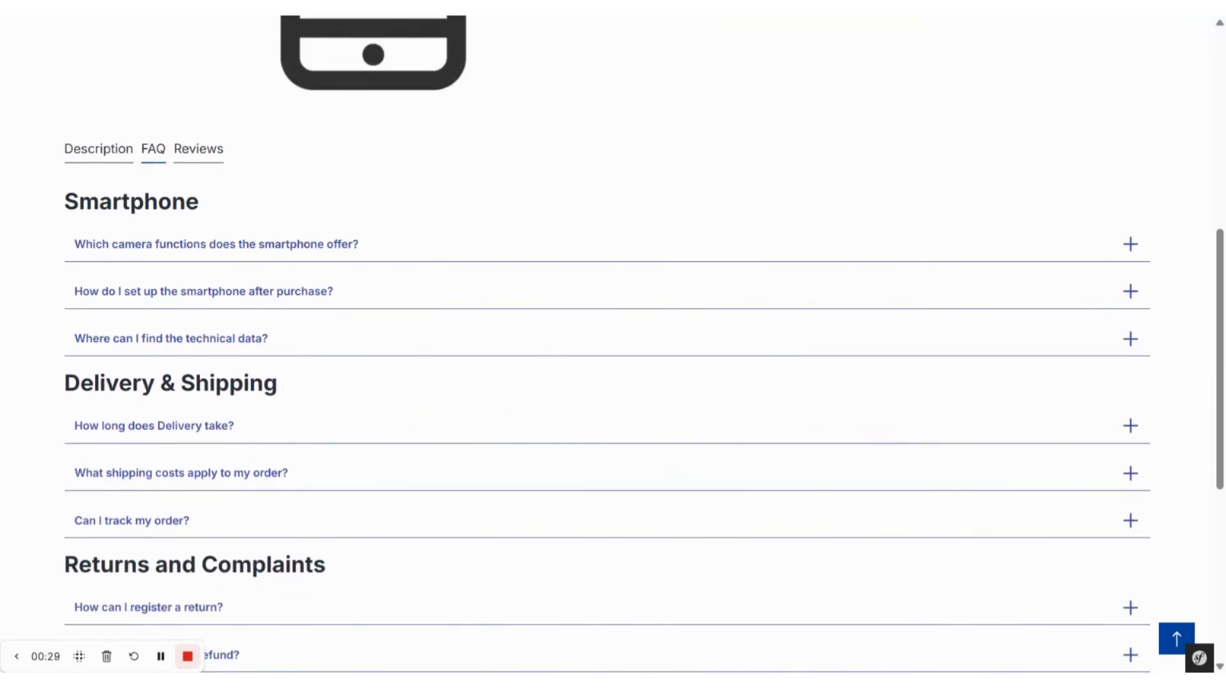
Step: Expand the Smartphone questions on camera functions, setup after purchase and technical data, and examine the answers with their image, video and document
click(316, 247)
scroll(312, 383, down, 2)
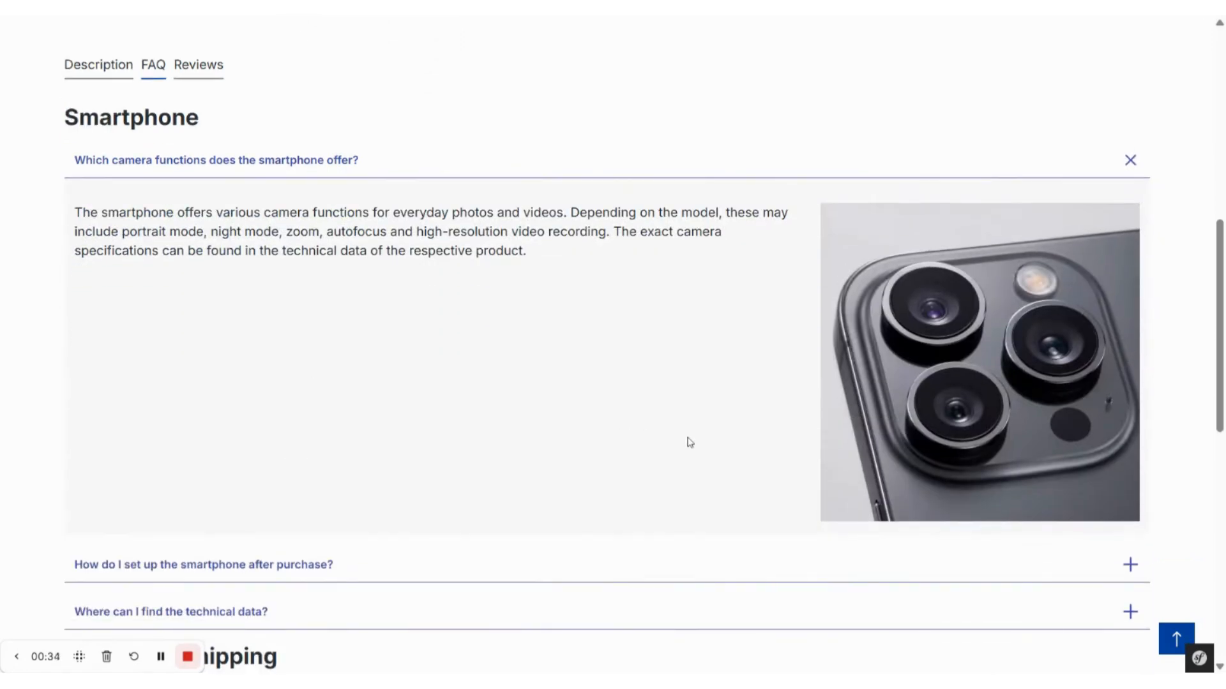
scroll(671, 415, down, 2)
click(632, 411)
scroll(633, 416, down, 1)
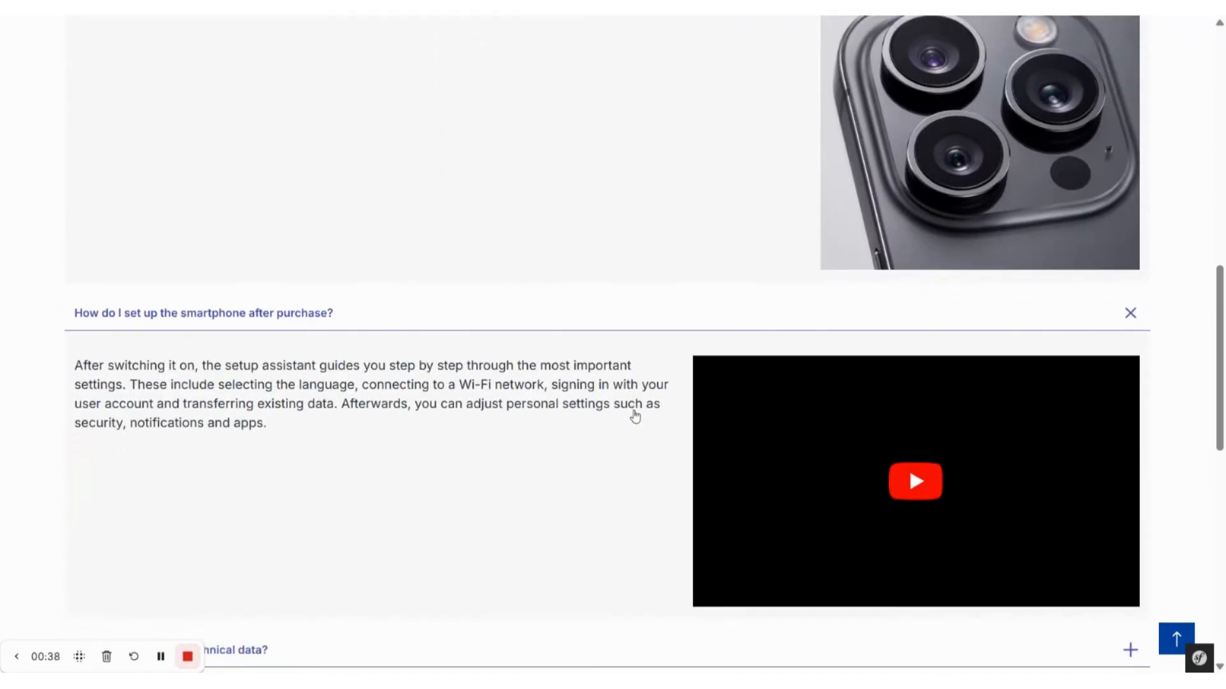
scroll(635, 416, down, 2)
scroll(644, 385, down, 2)
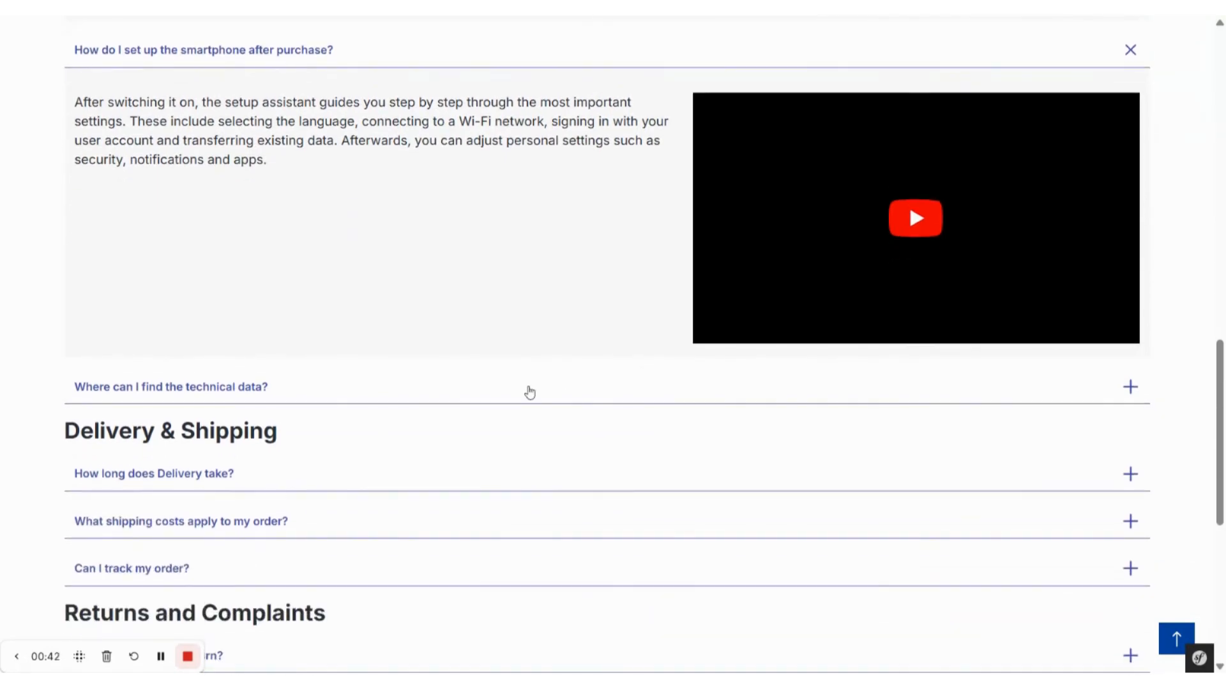
click(527, 389)
scroll(481, 459, down, 1)
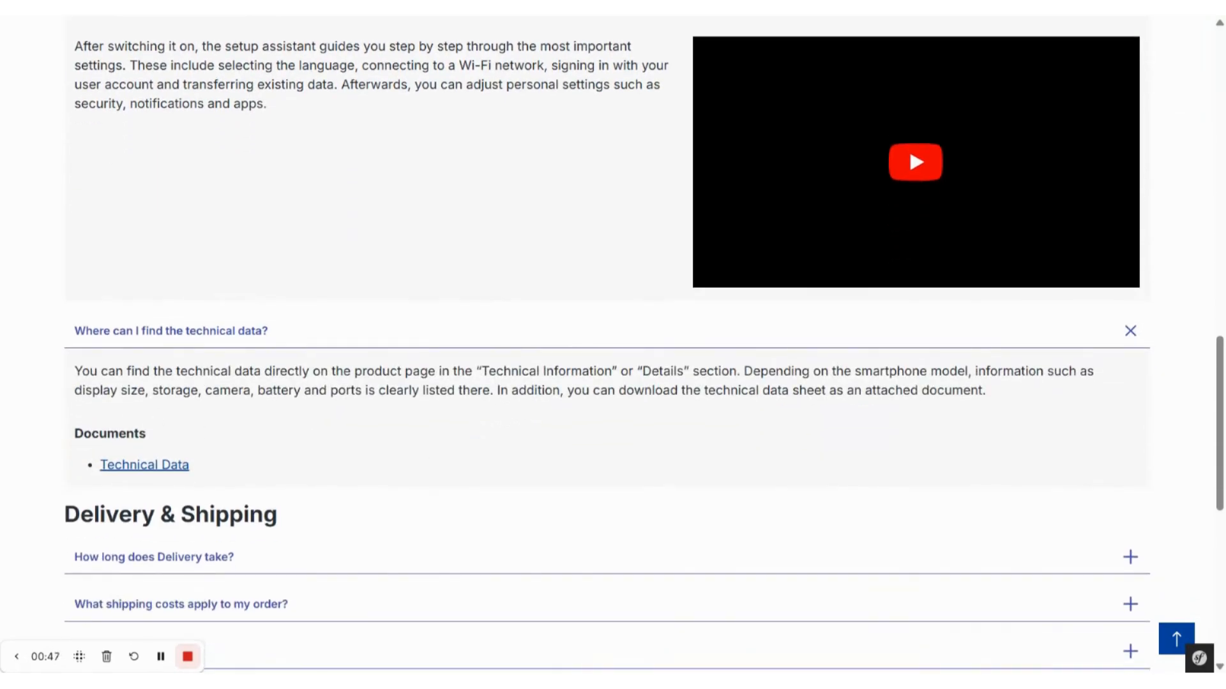
Step: Open the Clothing category in the storefront and review the FAQ groups below its product listing
scroll(309, 270, up, 15)
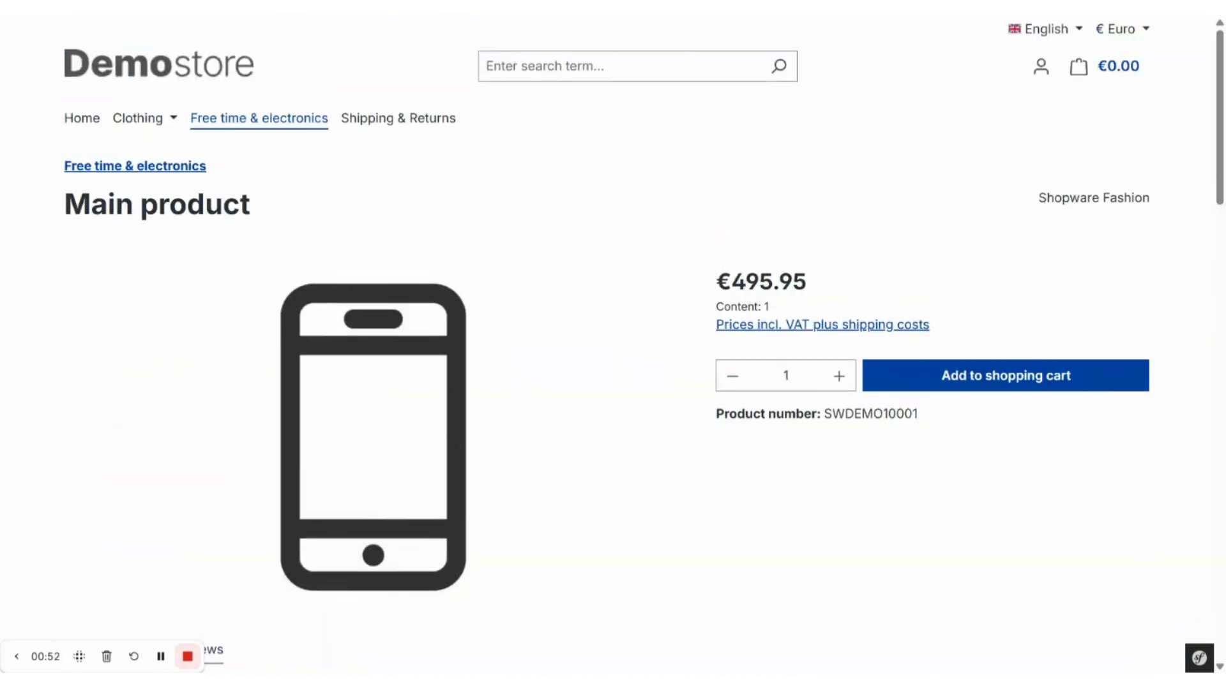
click(136, 121)
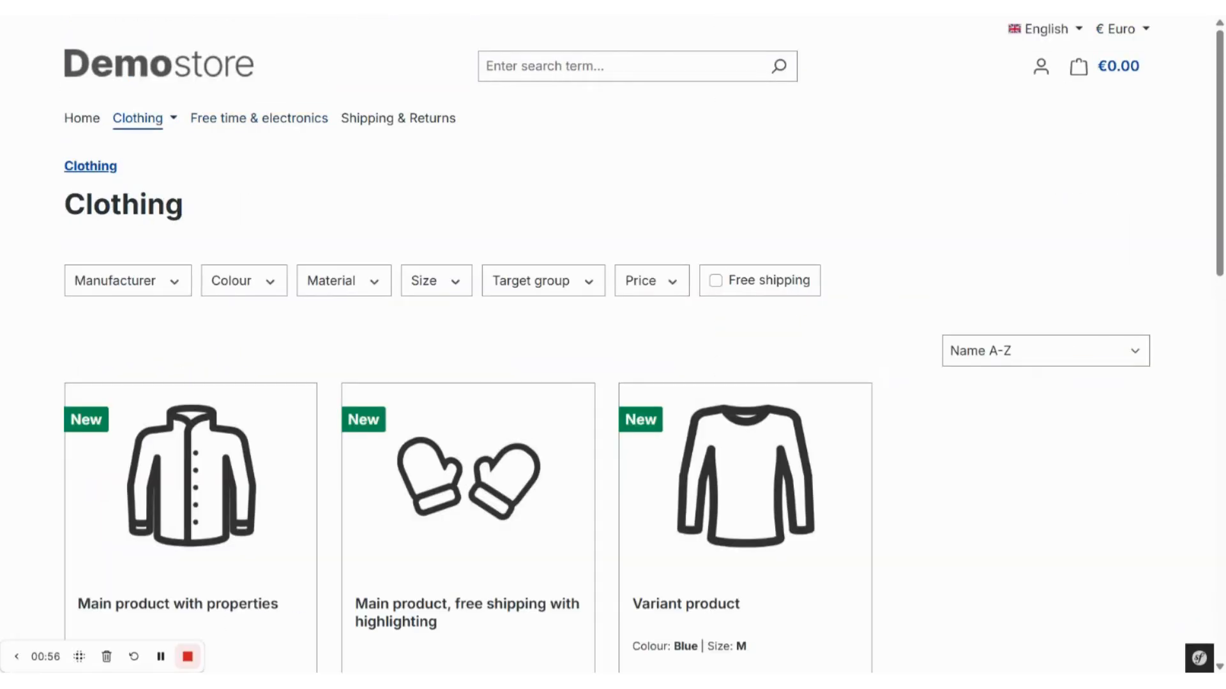
scroll(219, 351, down, 6)
scroll(219, 373, down, 5)
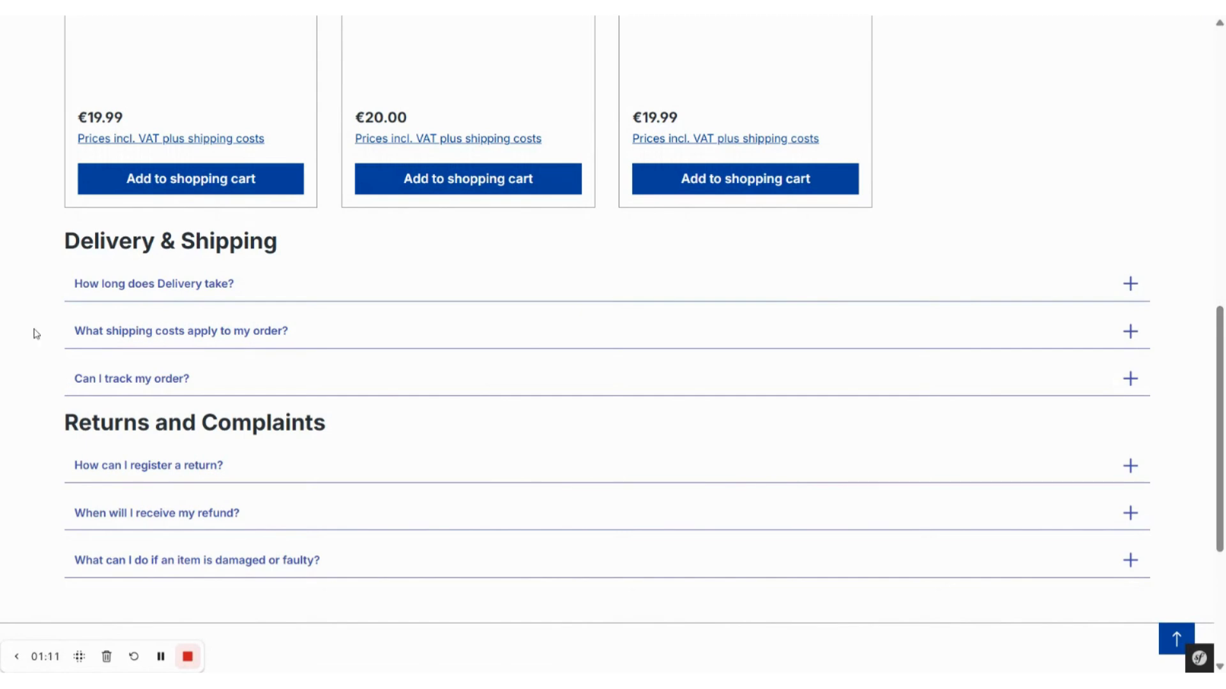
scroll(36, 333, up, 2)
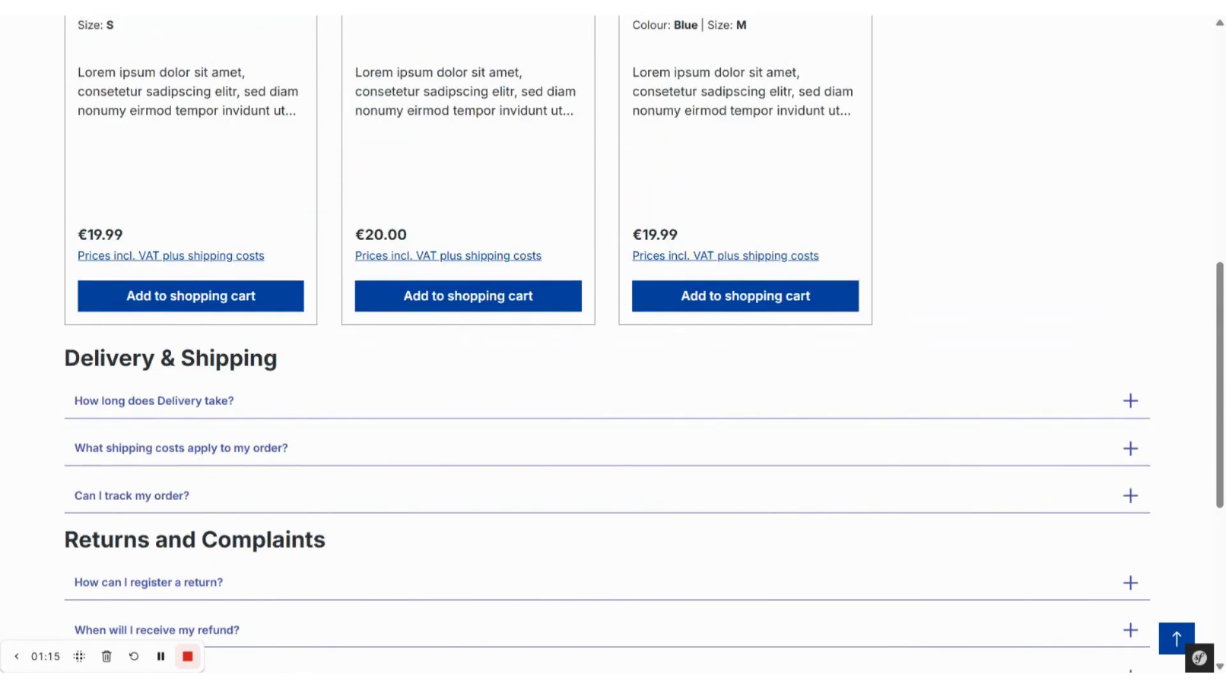
Step: Open the Shipping & Returns page in the storefront and check its Frequently Asked Questions content
scroll(232, 198, up, 7)
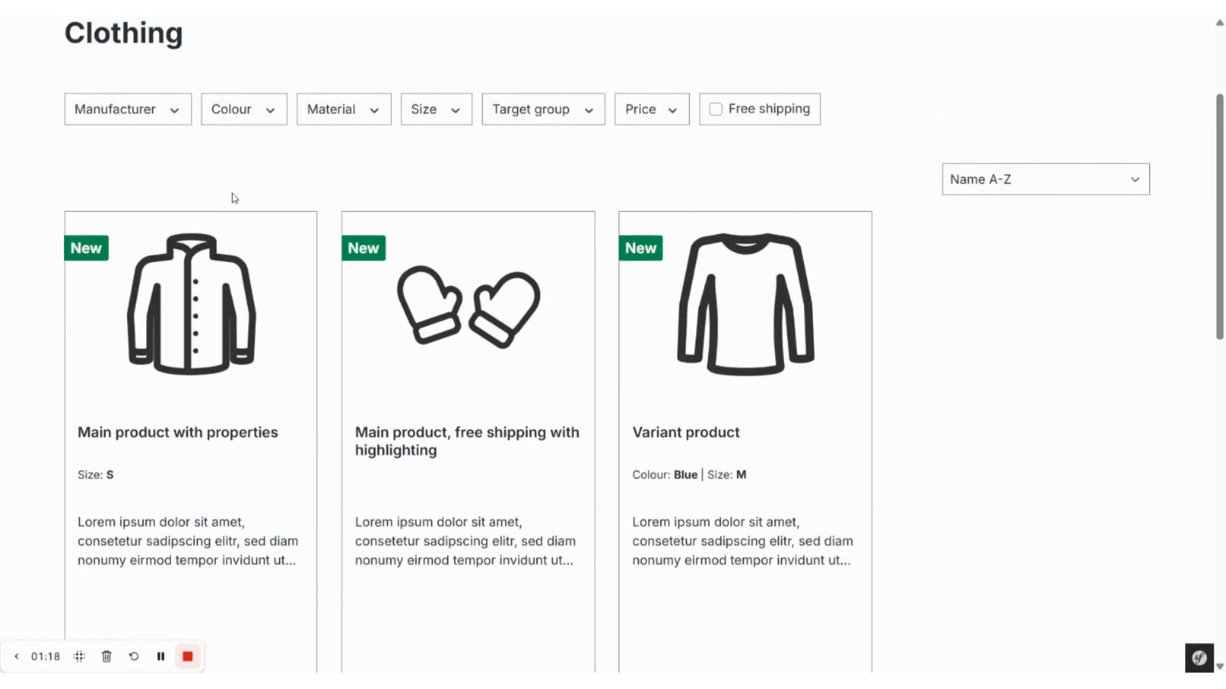
scroll(232, 198, up, 3)
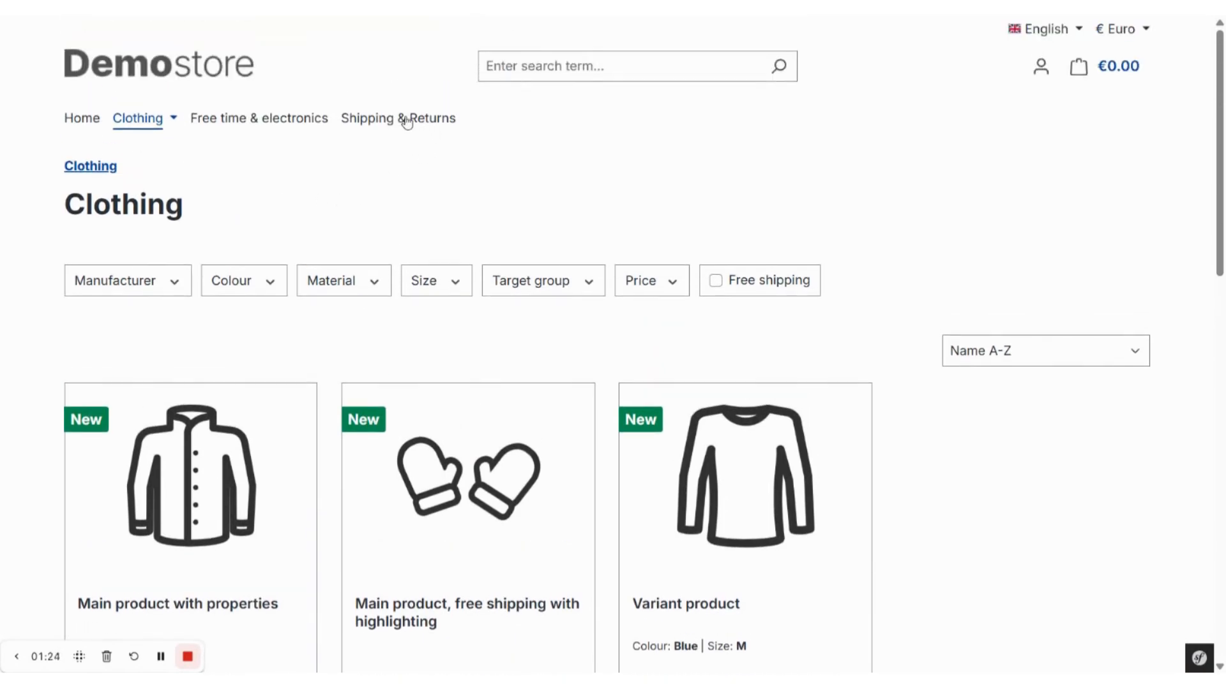
click(406, 121)
scroll(342, 263, down, 1)
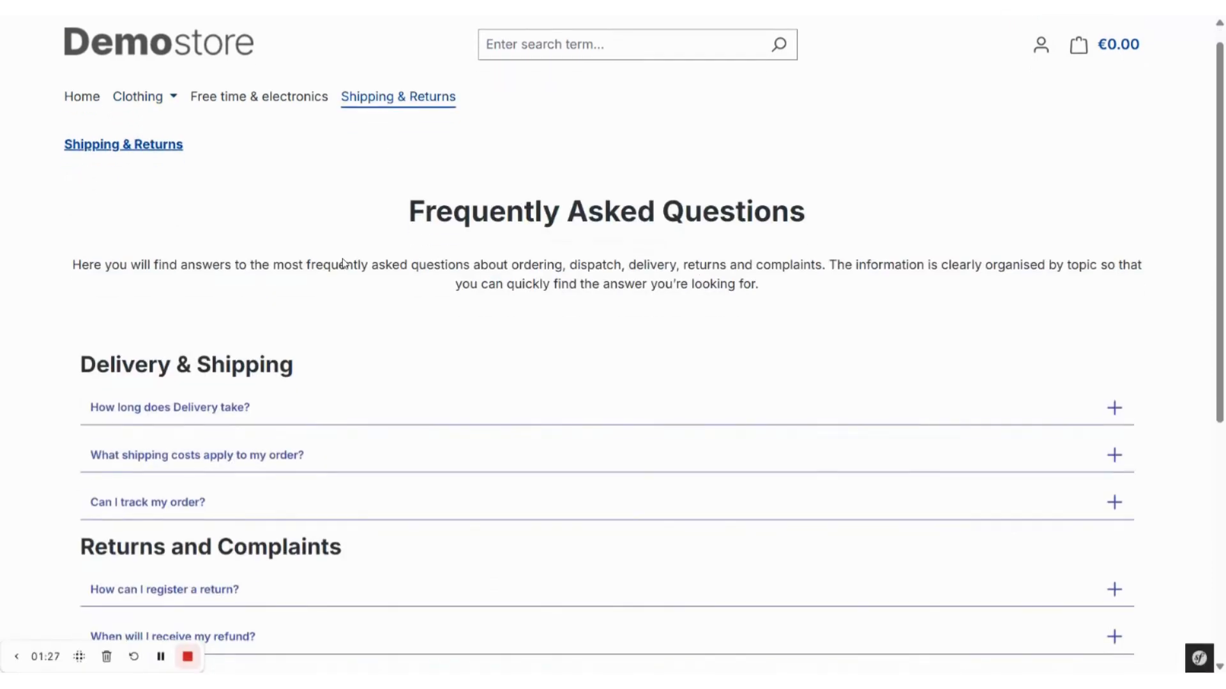
scroll(342, 263, down, 2)
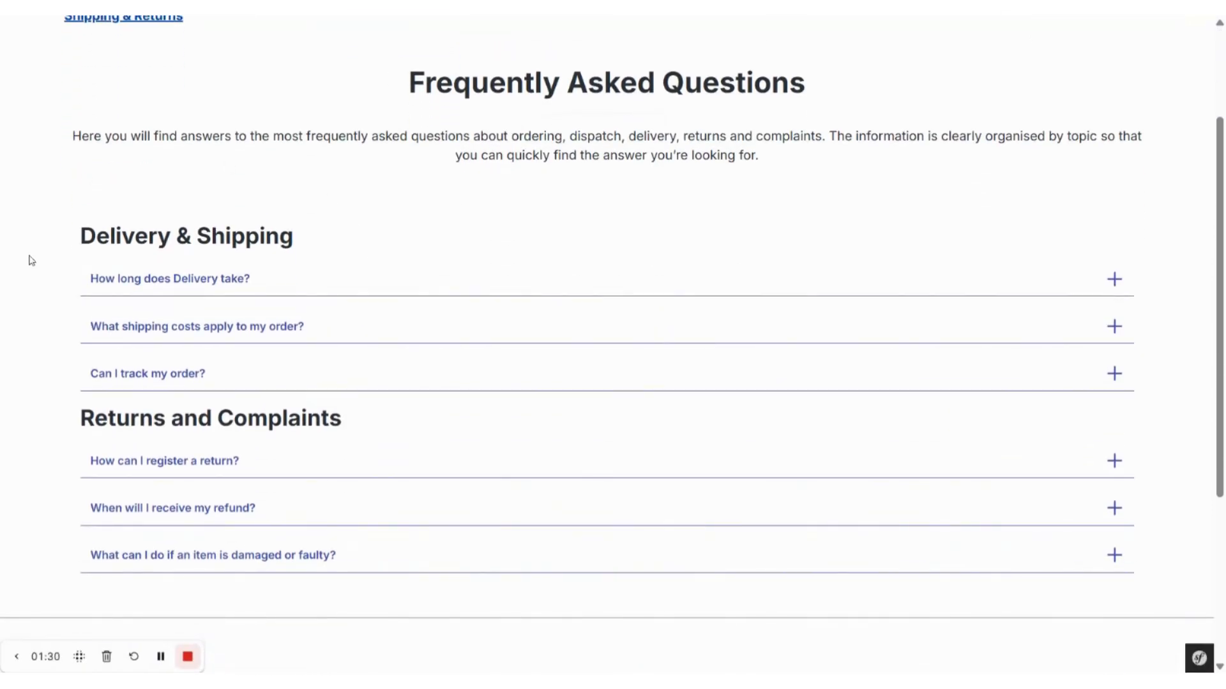